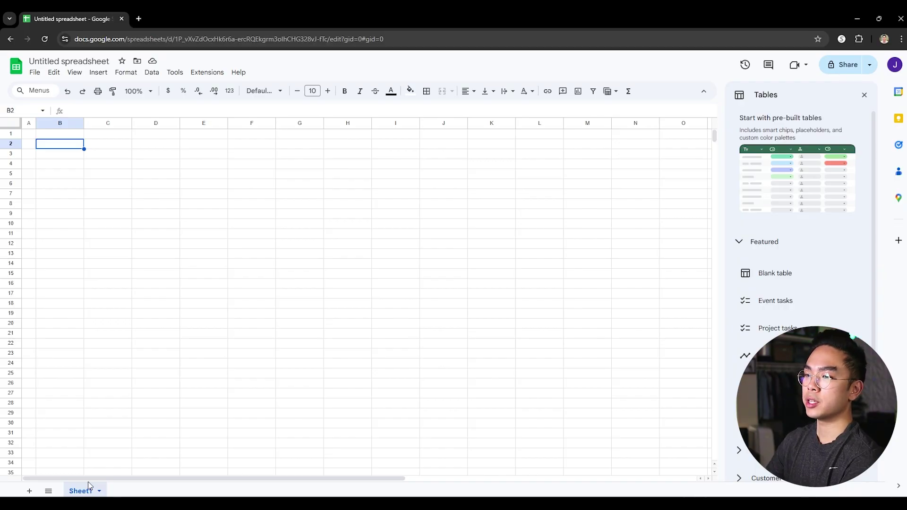
- Rename the sheet tab to TEMPLATE
right_click(87, 490)
left_click(117, 373)
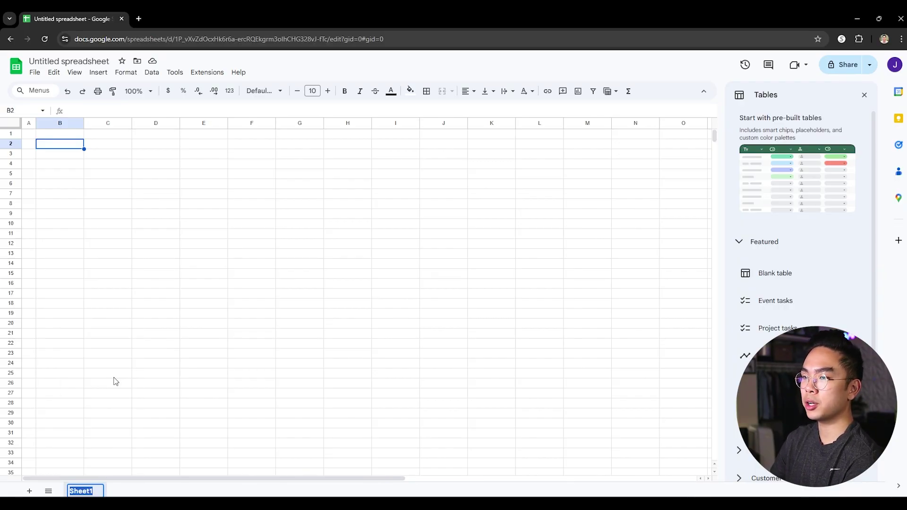
type("TEMPLATE")
key("Return")
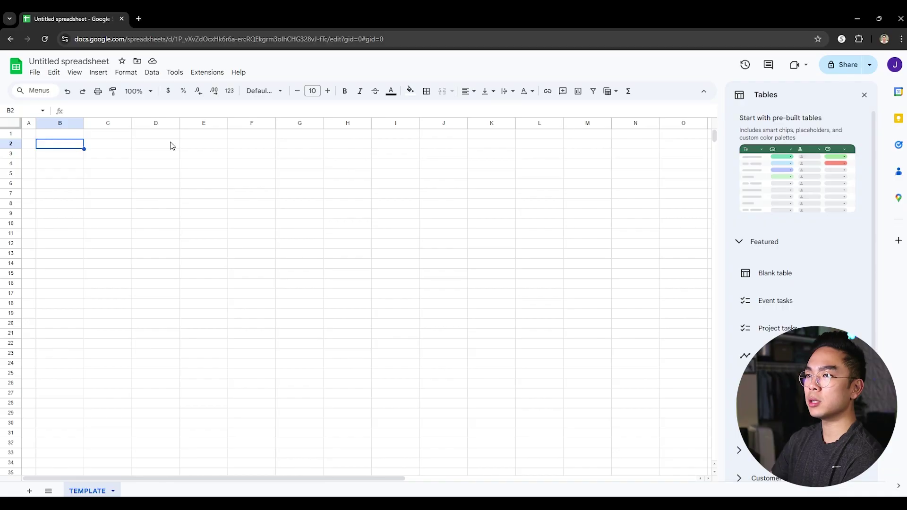
- Enter the title "DAILY JOURNAL" in B2 and format B2:C2 as bold with font size 12
type("DAILY JOURNAL")
key("Return")
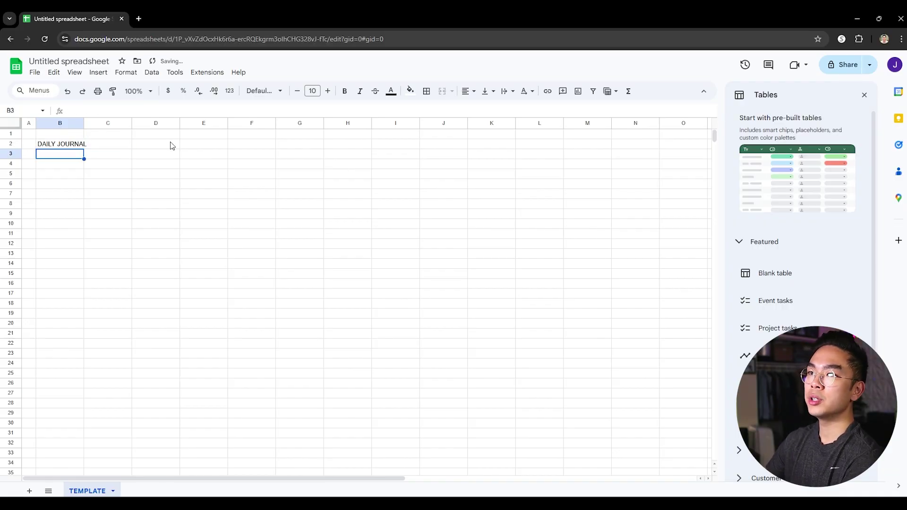
left_click(69, 143)
left_click(34, 136)
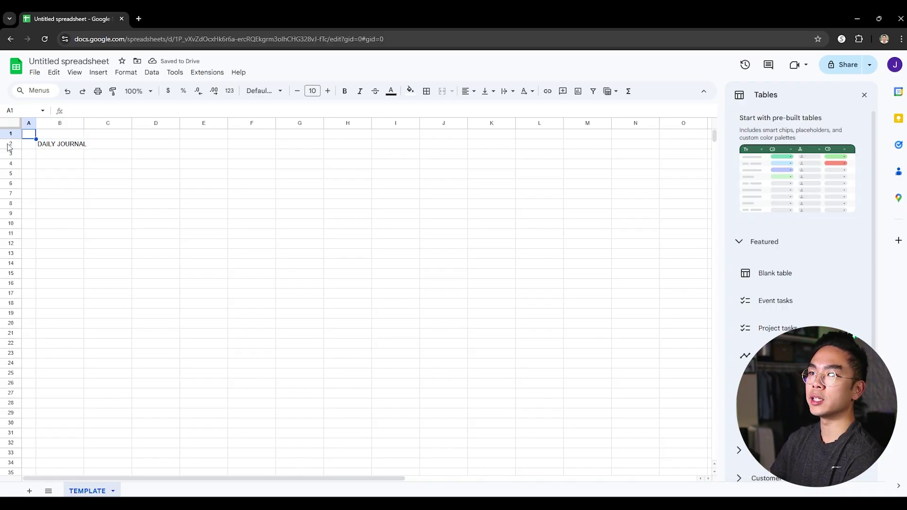
left_click_drag(65, 148, 108, 144)
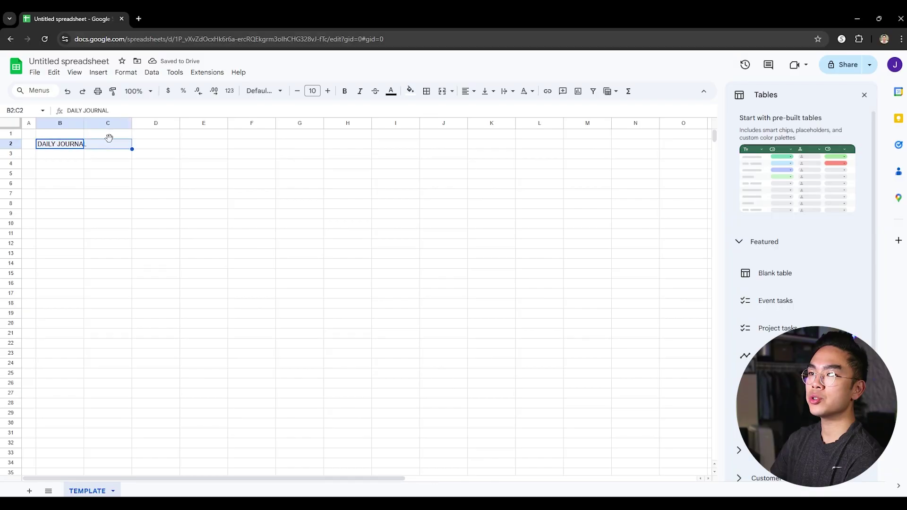
left_click(327, 90)
left_click(327, 91)
key("ctrl+b")
left_click(338, 152)
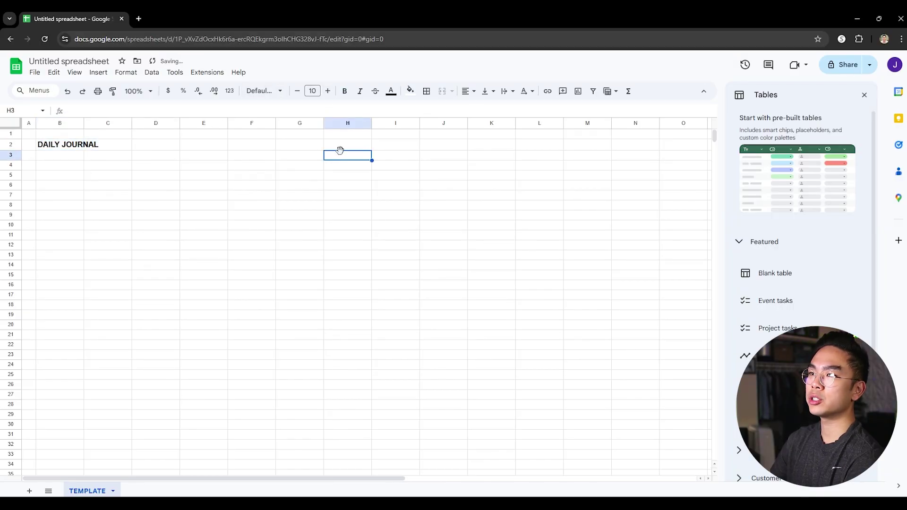
left_click(62, 147)
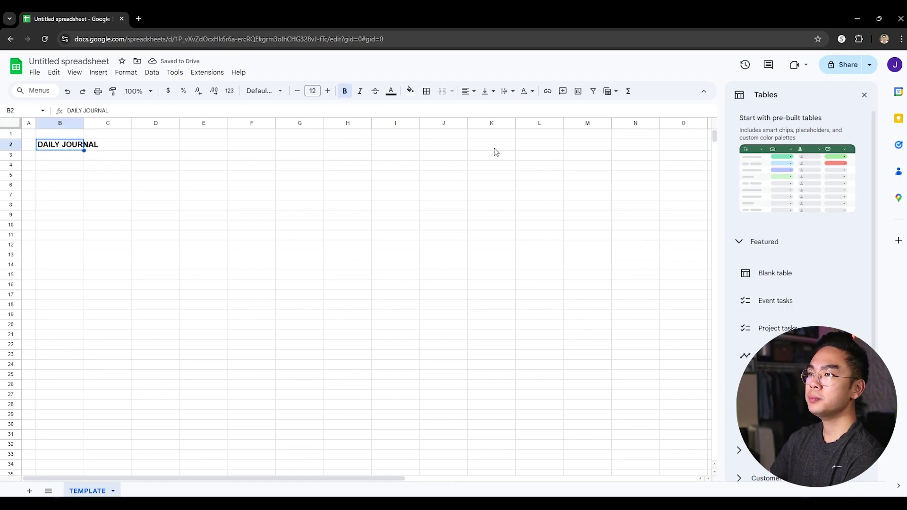
- Enter the label "DATE:" in F2 and make it bold, size 12 and right-aligned
left_click(261, 147)
type("DATE:")
key("Return")
left_click(256, 148)
key("ctrl+b")
left_click(328, 91)
left_click(327, 90)
left_click(469, 91)
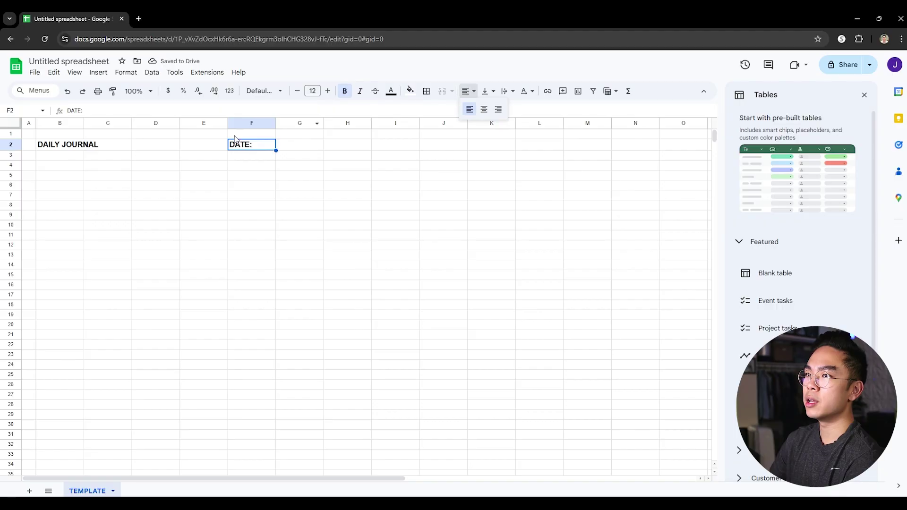
left_click(499, 109)
- Enter the sample date 1/4/25 in G2 beside the date label
left_click(312, 152)
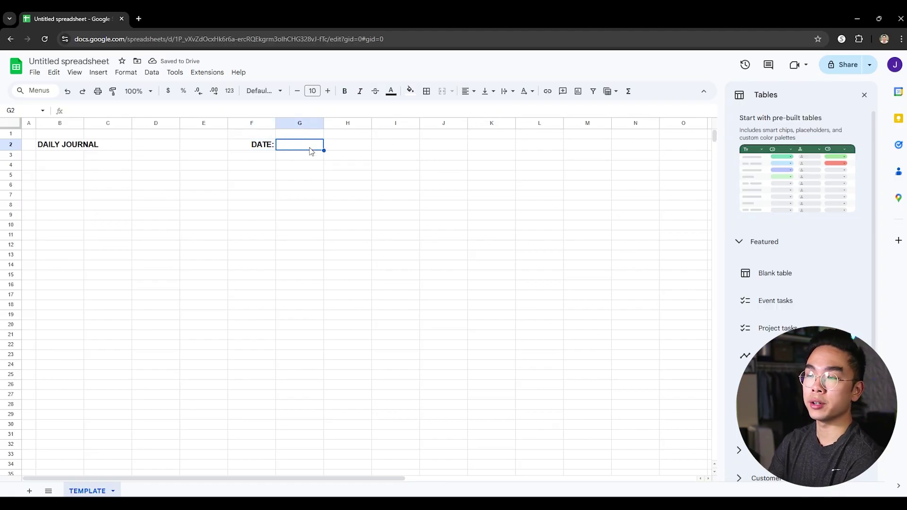
type("1/4/25")
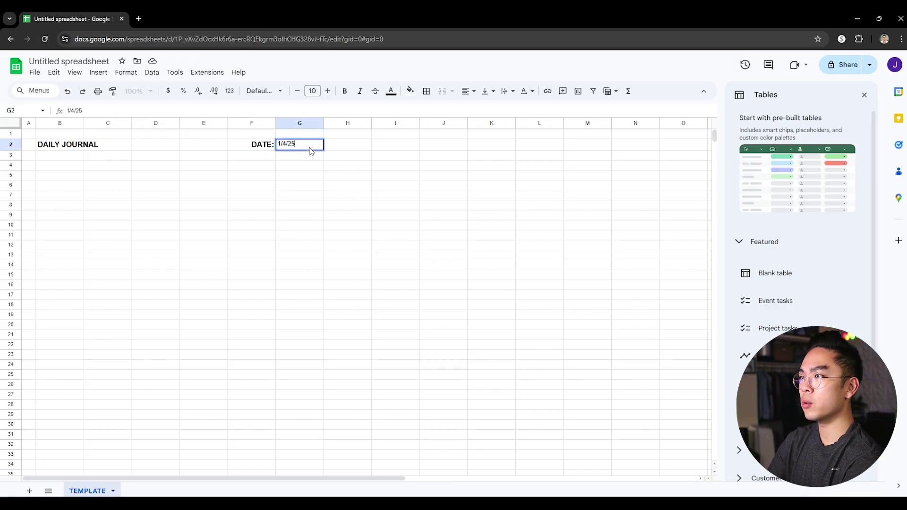
key("Return")
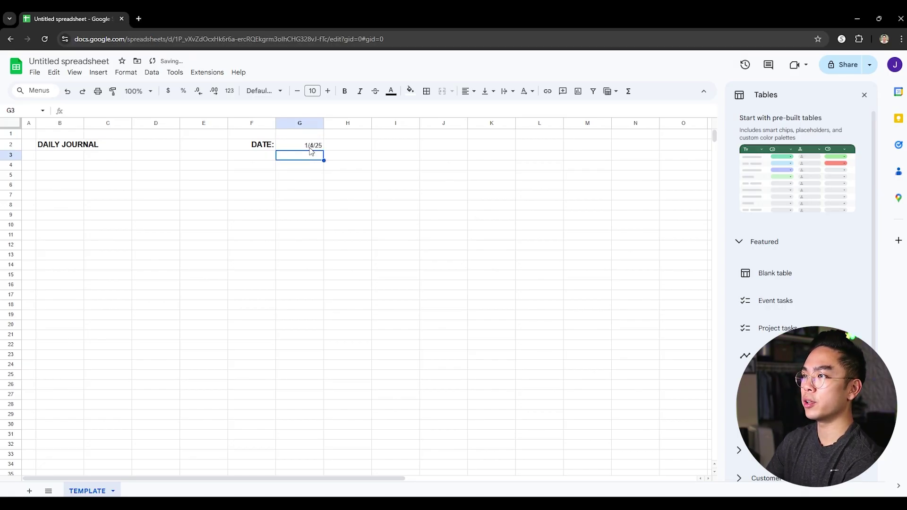
- Set the font size of the date cell G2 to 12 and clear its contents
left_click(327, 91)
left_click(328, 91)
key("Delete")
left_click(382, 169)
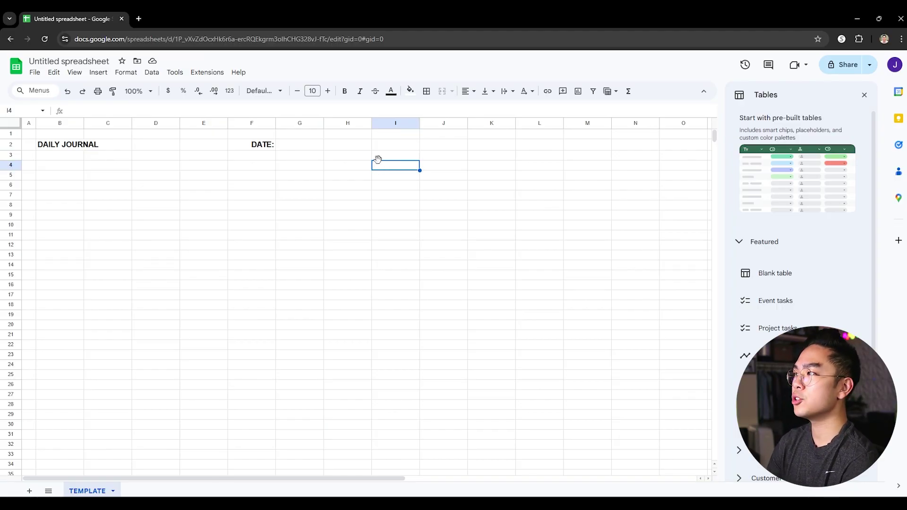
- Close the Tables side panel and enter the label "How I felt today:" in B4
left_click(864, 95)
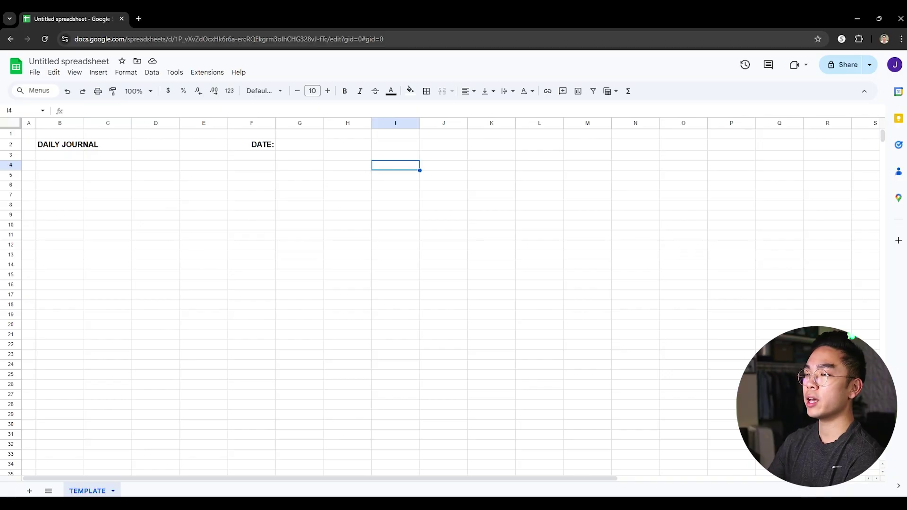
left_click(77, 169)
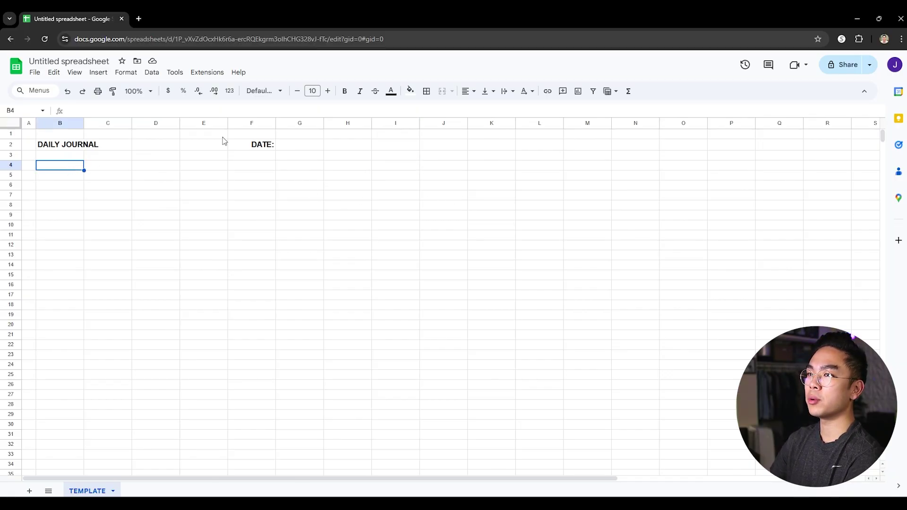
type("how")
key("BackSpace")
key("BackSpace")
type("How I felt tod")
key("Return")
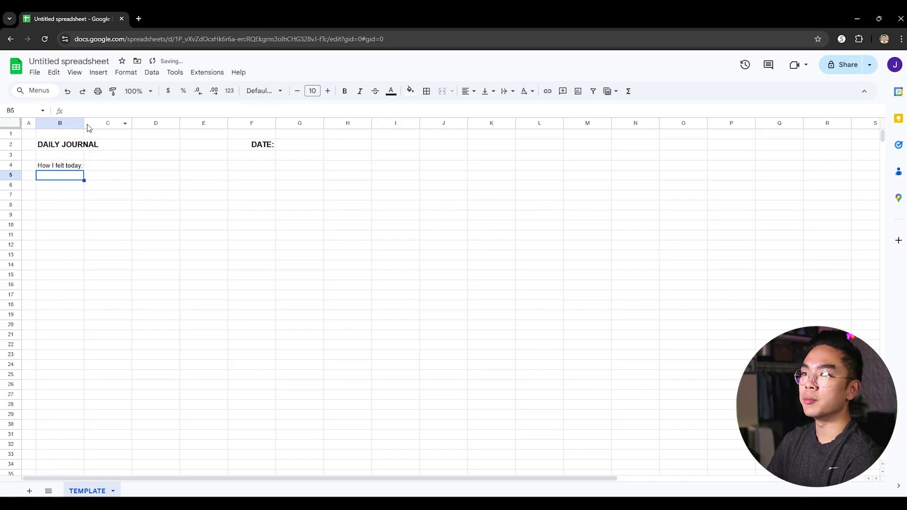
- Set the font size of the B4 label to 12 and widen column B to fit it
left_click_drag(84, 123, 89, 123)
left_click(74, 169)
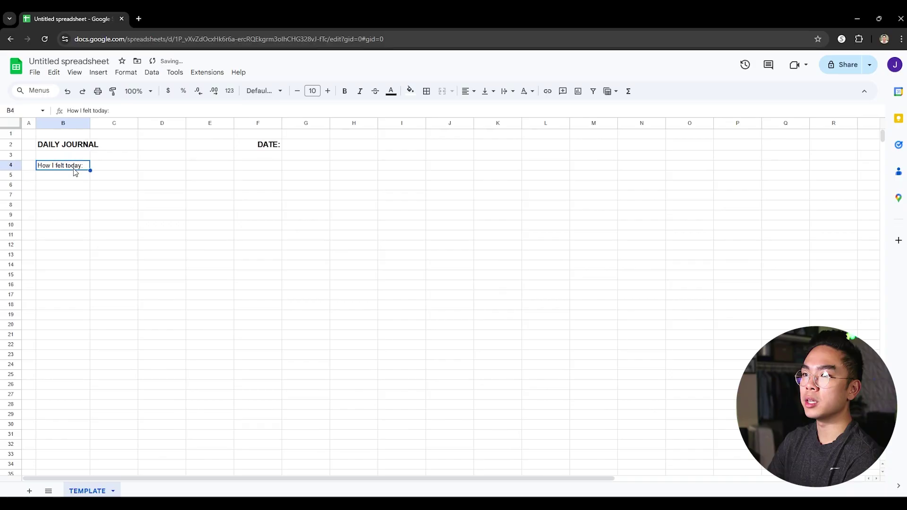
left_click(328, 91)
left_click(328, 91)
left_click(219, 177)
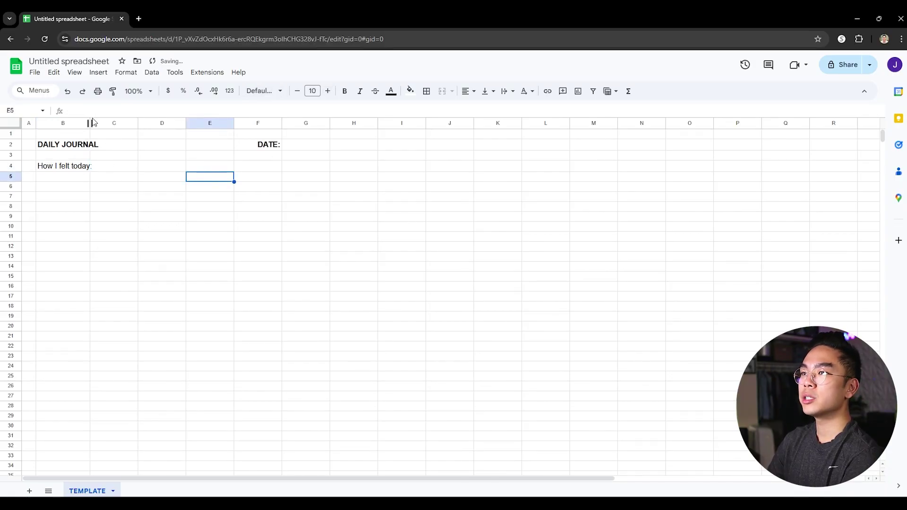
left_click_drag(90, 123, 98, 123)
- Insert a dropdown in C4 and set its first option to the laughing face emoji
left_click(122, 167)
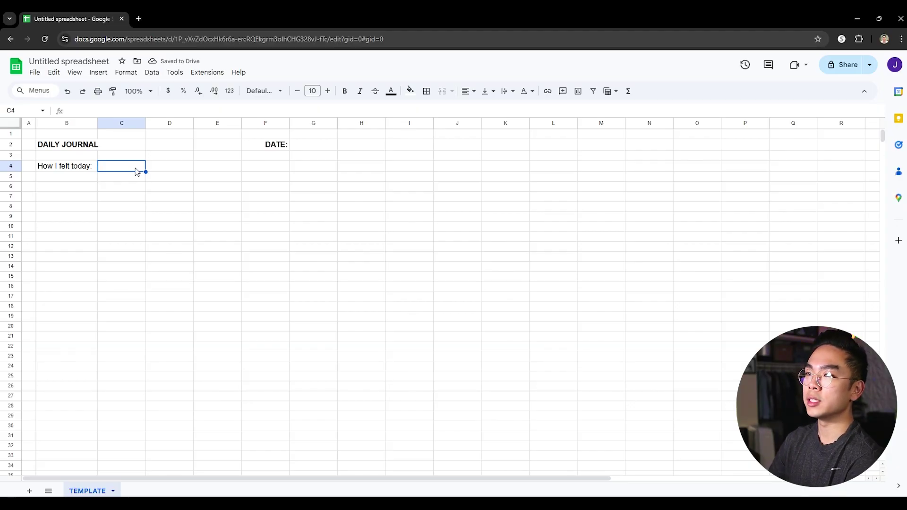
right_click(136, 172)
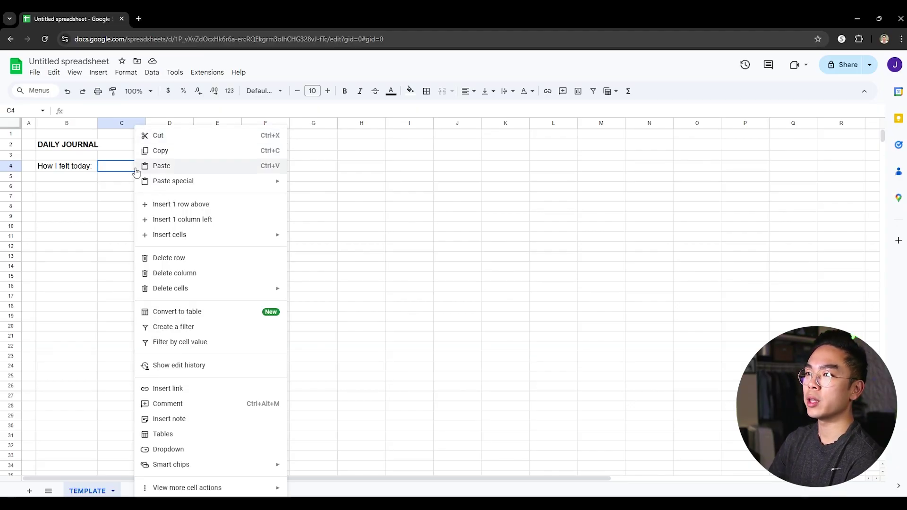
left_click(188, 451)
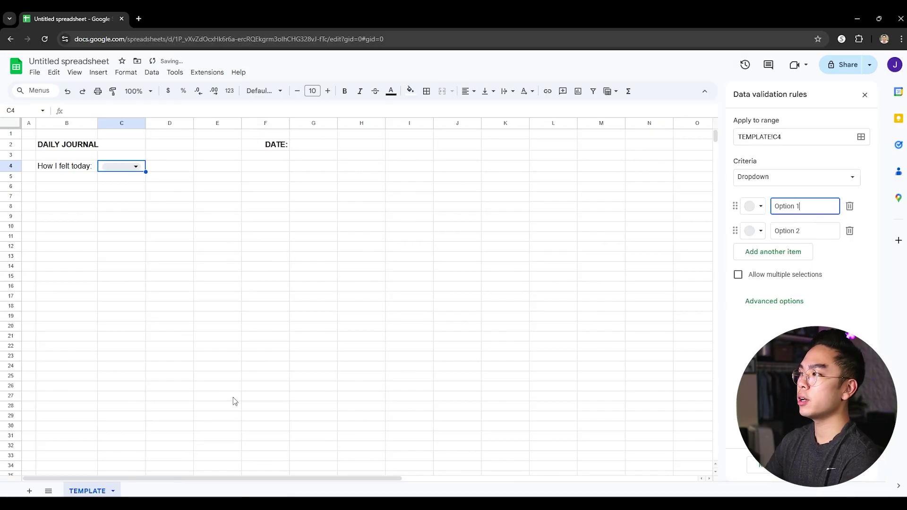
double_click(794, 207)
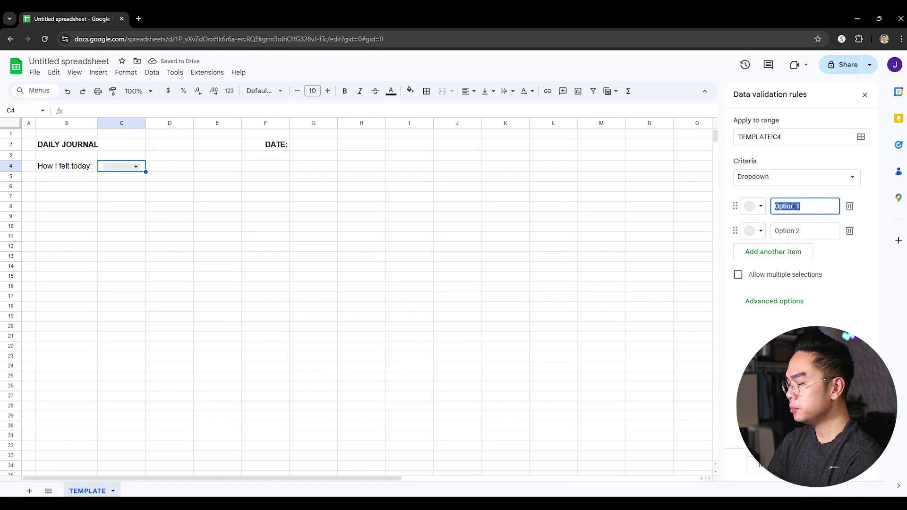
key("BackSpace")
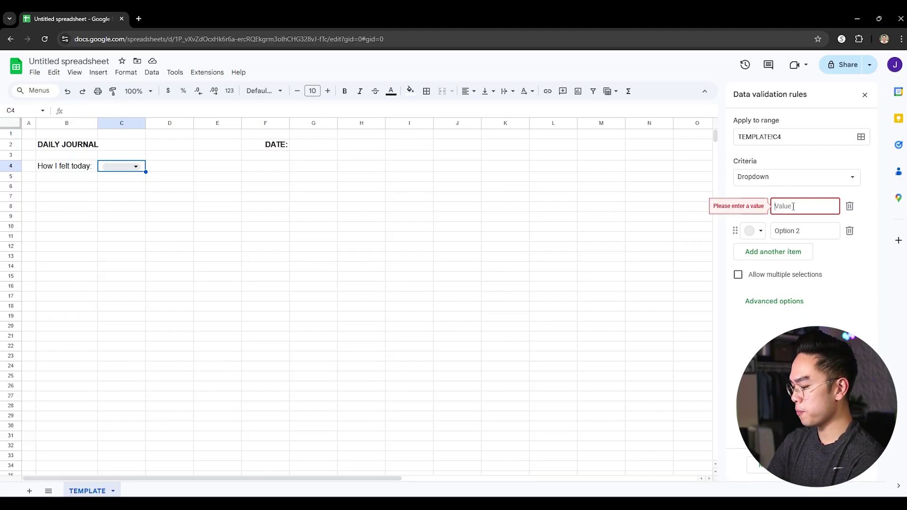
key("super+period")
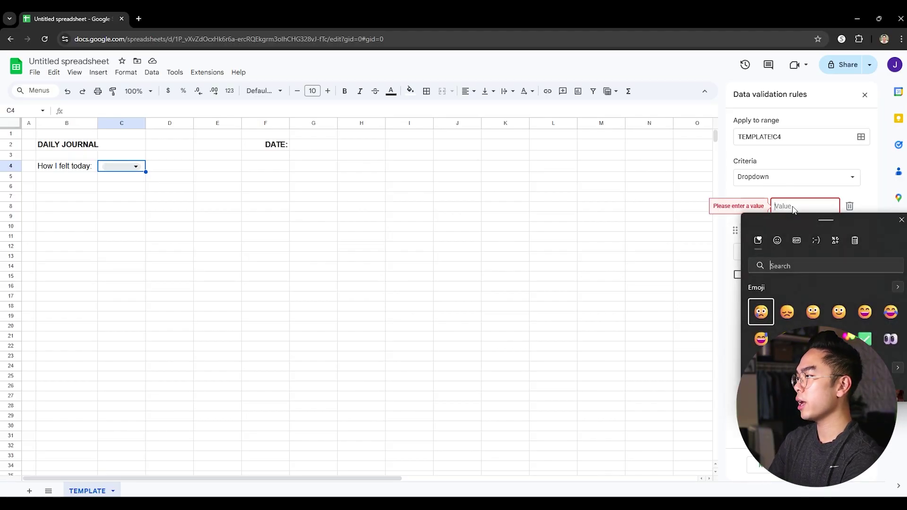
left_click(864, 311)
left_click(869, 199)
- Set the dropdown's second option to a slightly smiling face emoji and add a neutral face emoji as the third
left_click(806, 230)
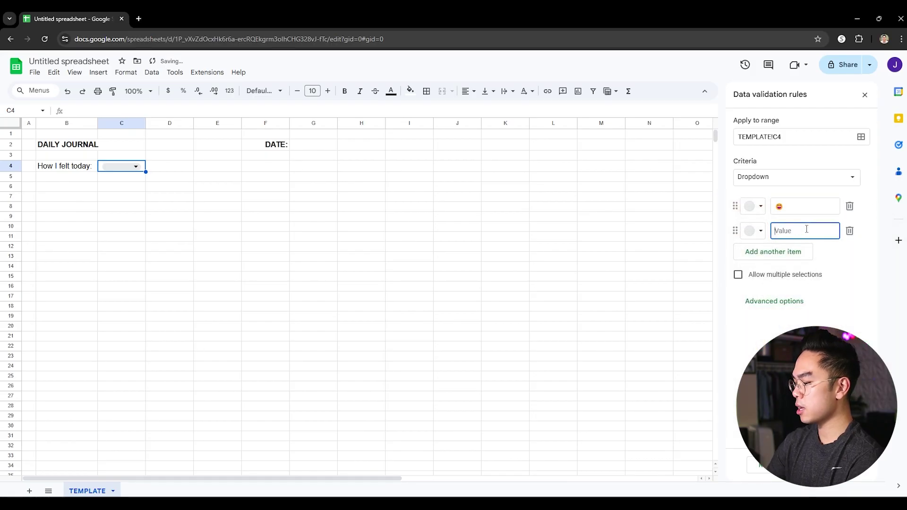
key("super+period")
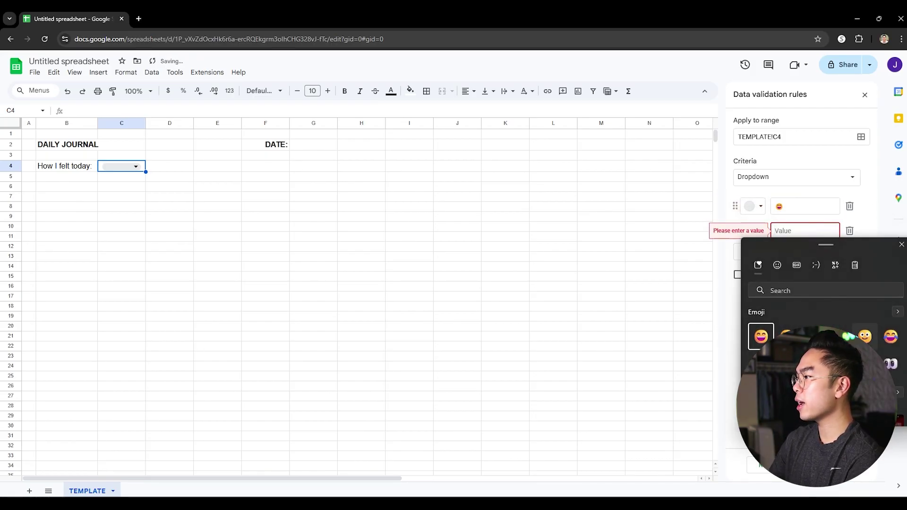
left_click(865, 336)
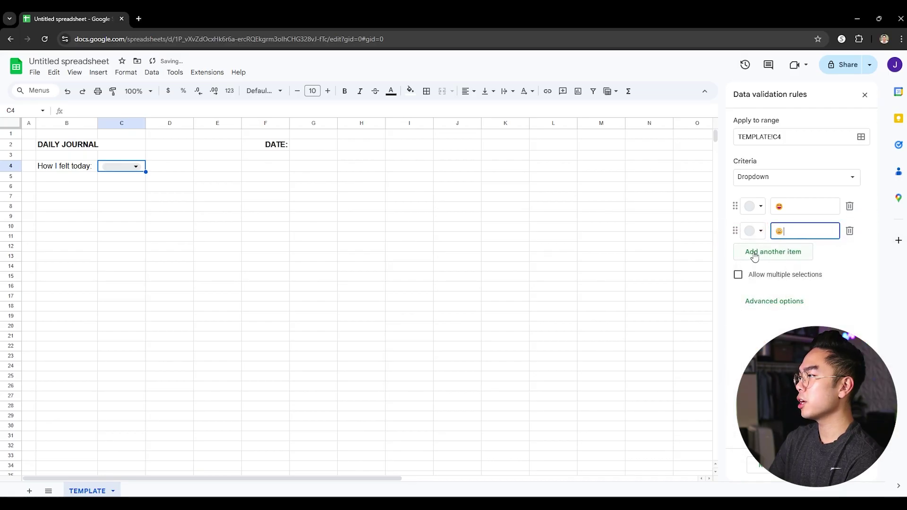
left_click(755, 257)
key("super+period")
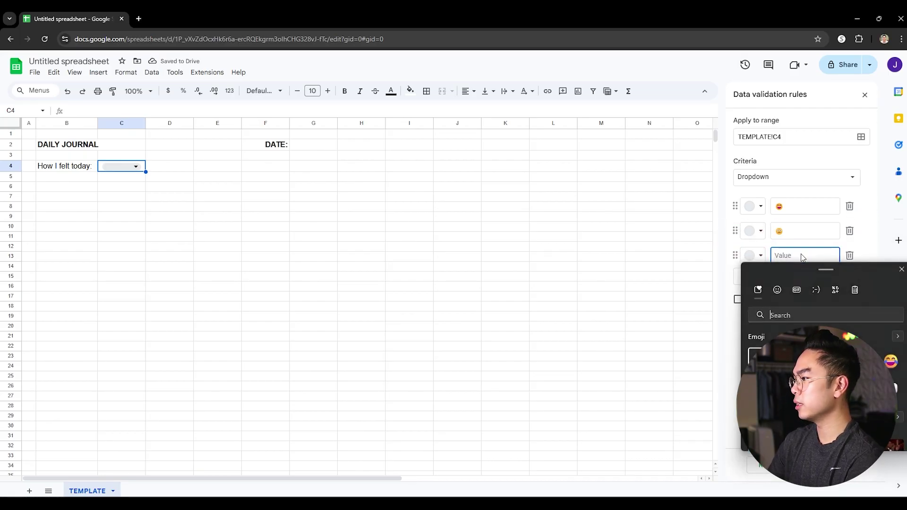
left_click(843, 381)
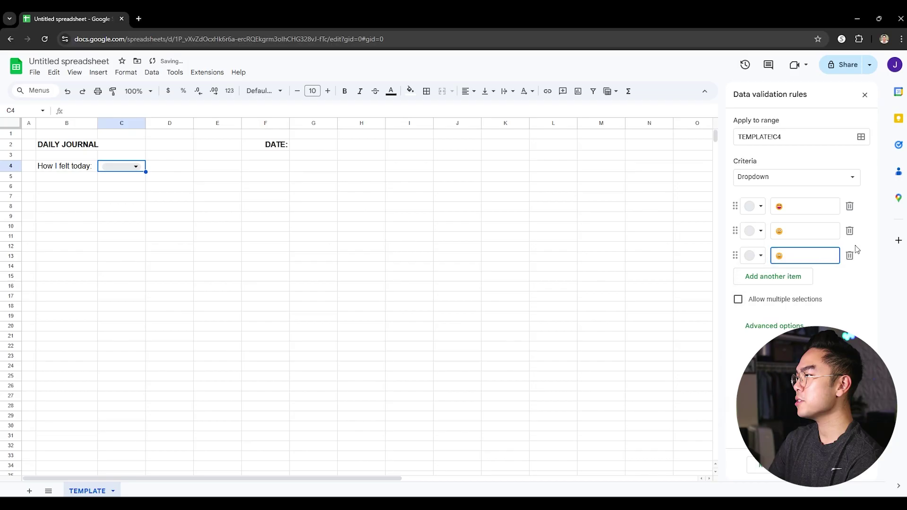
- Add two more dropdown options: a disappointed face emoji and a more distressed face emoji
left_click(773, 277)
key("super+period")
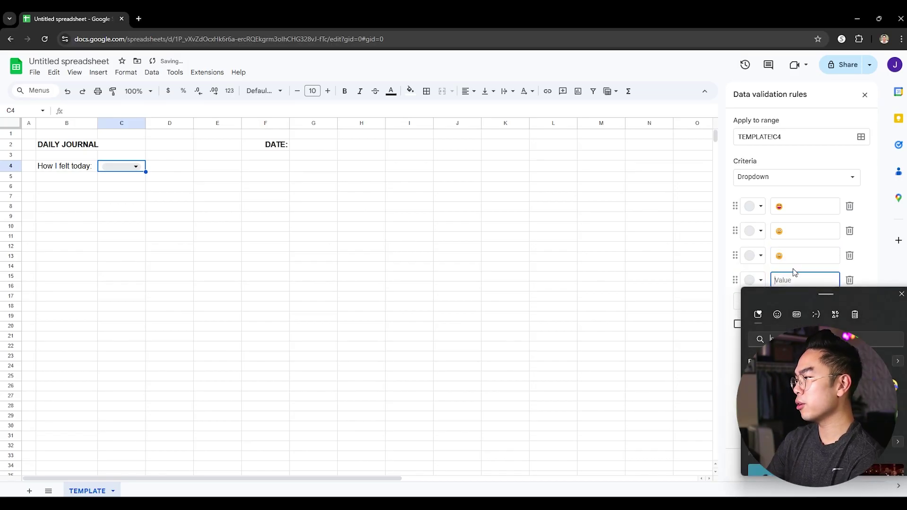
left_click(803, 378)
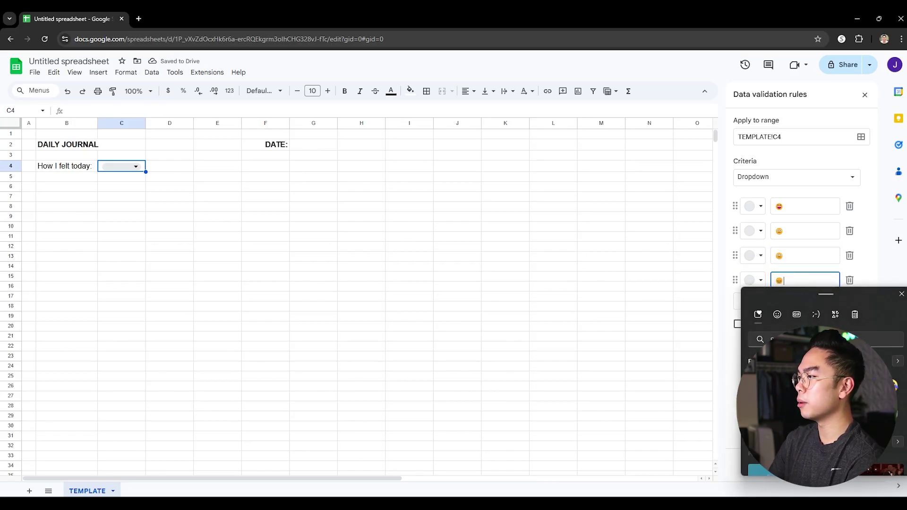
key("Escape")
left_click(773, 301)
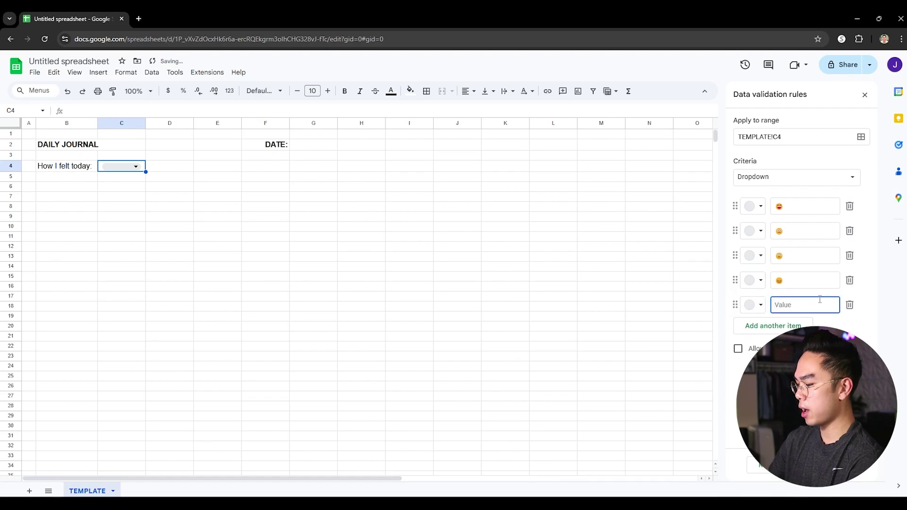
key("super+period")
left_click(775, 406)
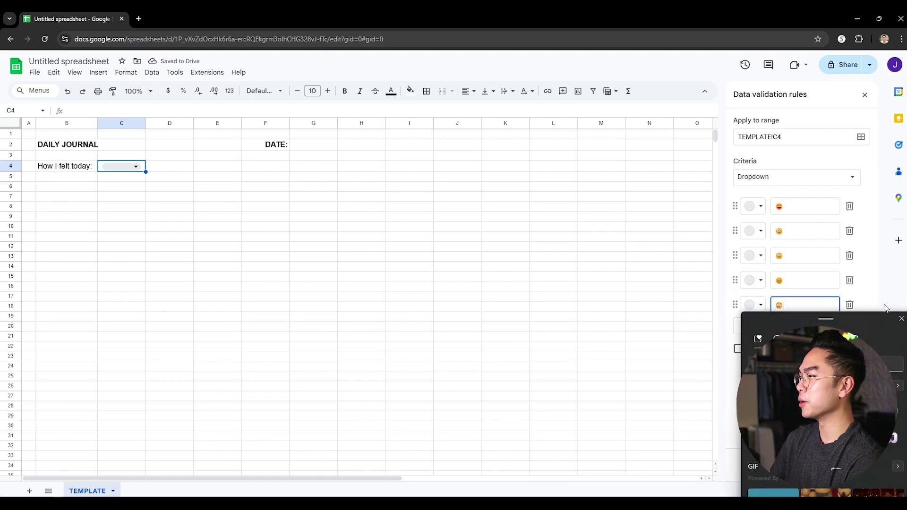
key("Escape")
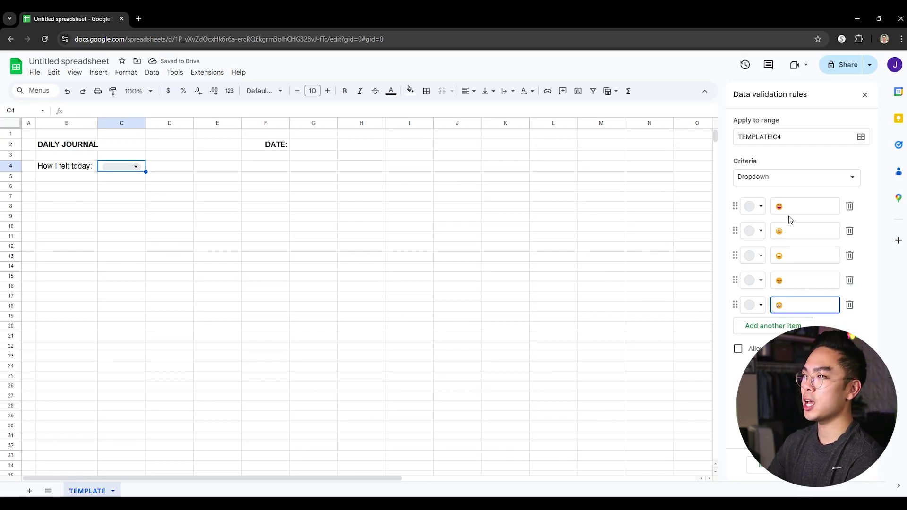
- Leave the dropdown rule and check the option list of the mood dropdown in C4
left_click(632, 226)
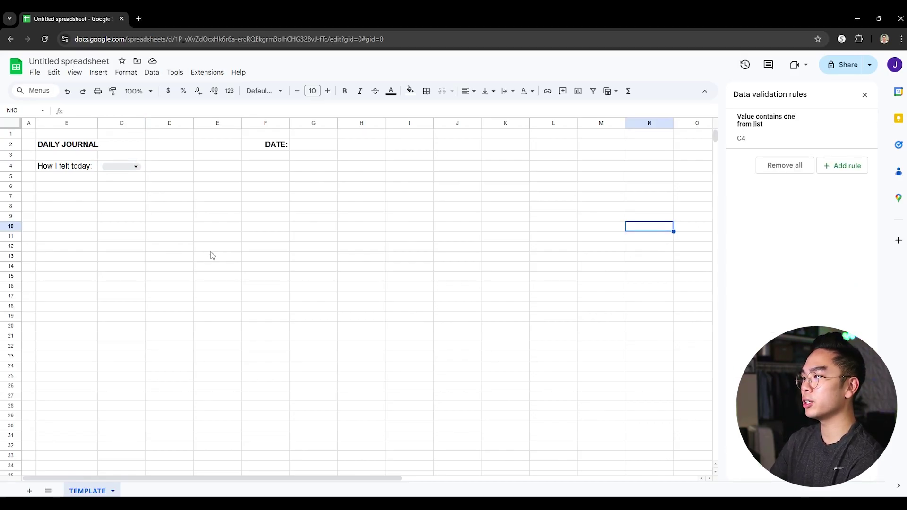
left_click(137, 167)
left_click(135, 166)
left_click(134, 166)
left_click(231, 185)
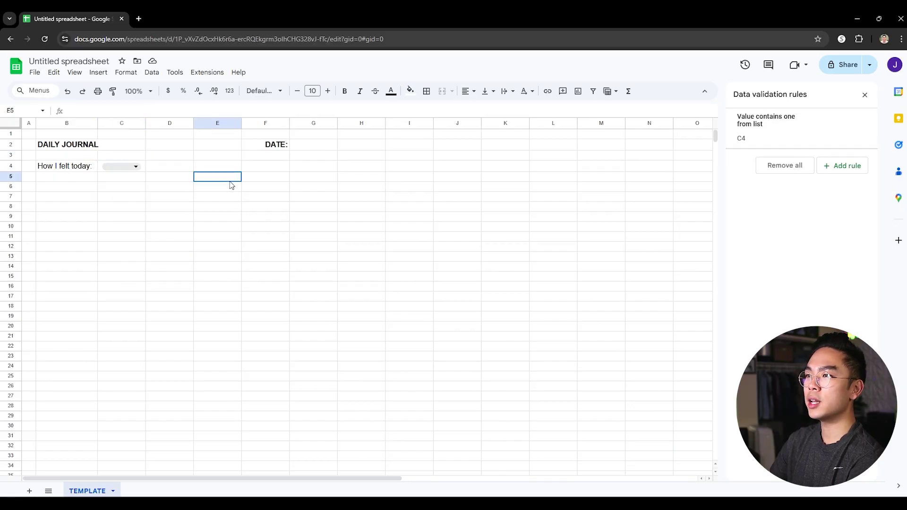
- Set the font size of the mood dropdown in C4 to 20
left_click(138, 167)
left_click(327, 90)
left_click(327, 90)
left_click(328, 90)
left_click(327, 91)
left_click(327, 91)
left_click(328, 91)
left_click(80, 175)
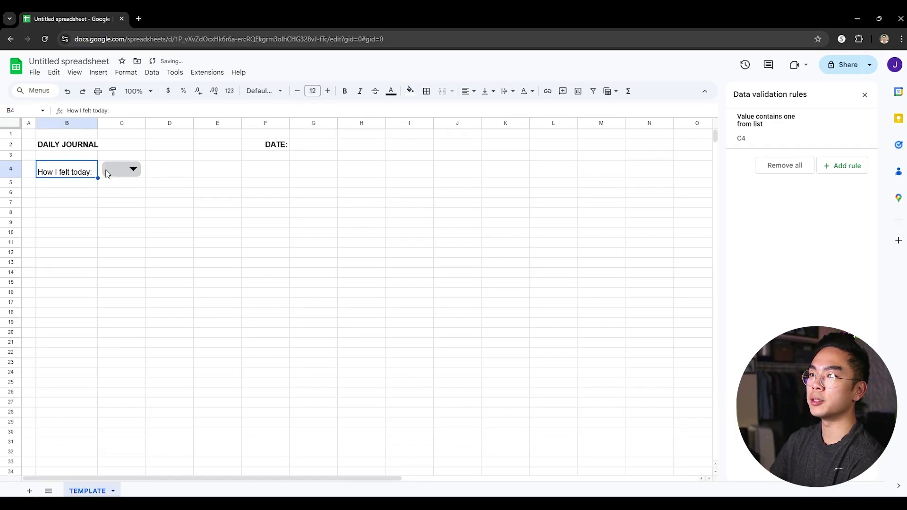
- Try out several mood emojis in the C4 dropdown and clear the choice again
left_click(126, 168)
left_click(134, 188)
left_click(124, 171)
left_click(124, 203)
left_click(121, 170)
left_click(122, 215)
left_click(120, 175)
left_click(119, 215)
left_click(121, 175)
left_click(122, 189)
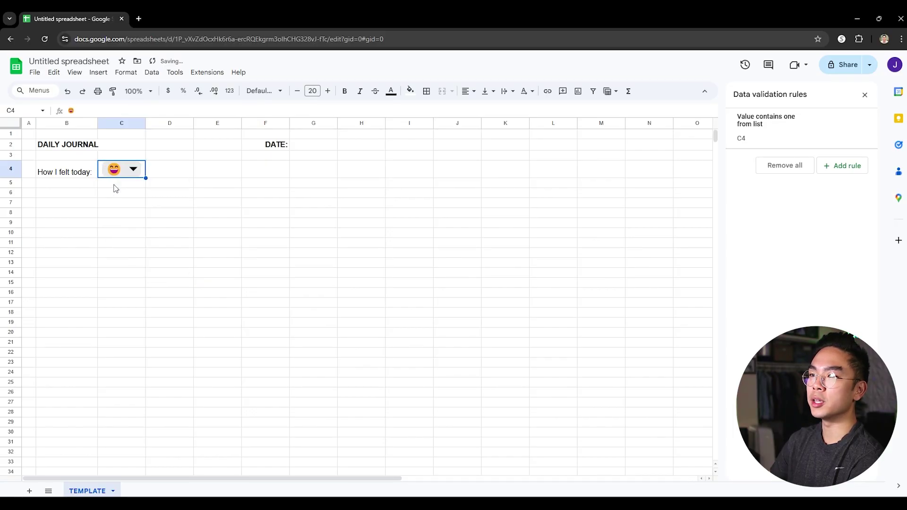
double_click(121, 173)
key("Escape")
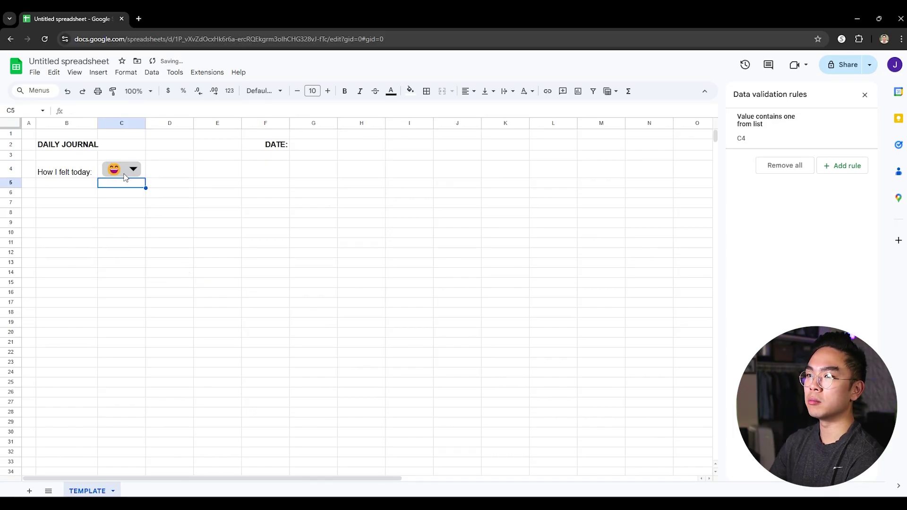
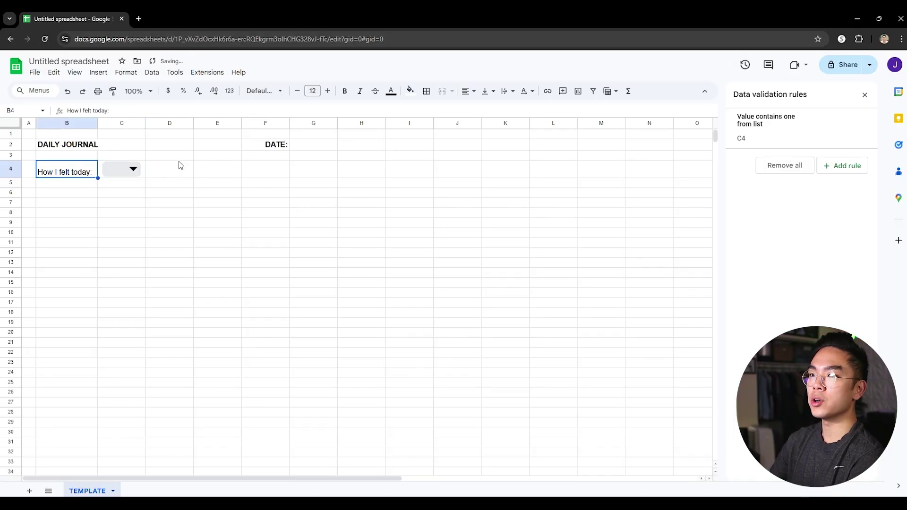
left_click(83, 189)
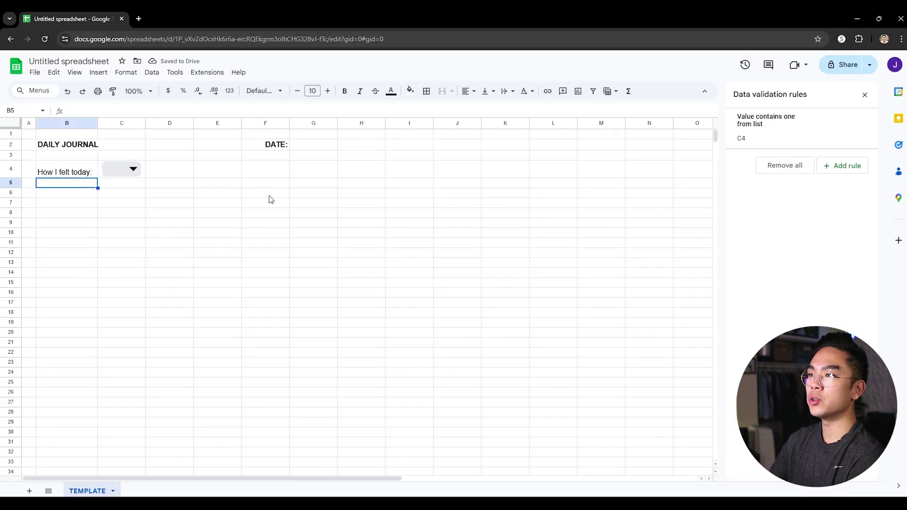
- Enter the label "Weather" in E4 and set its font size to 12
left_click(224, 176)
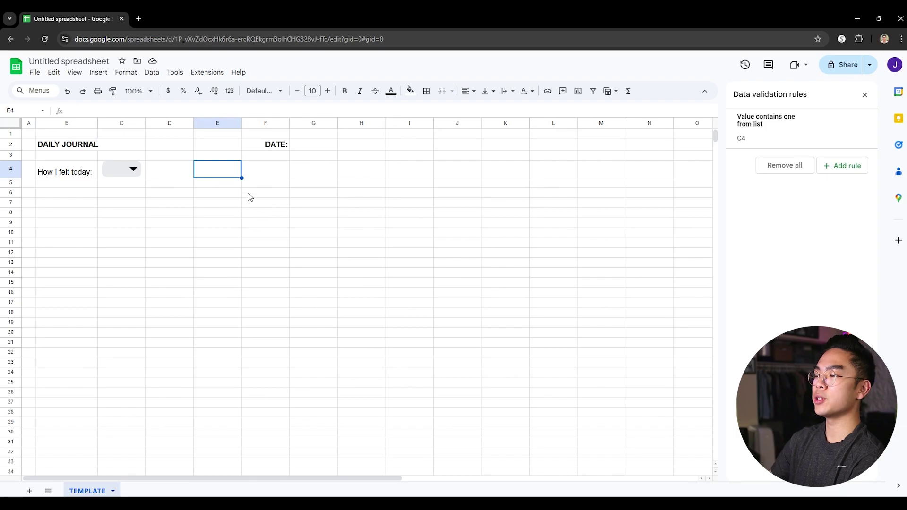
type("Weather")
key("Return")
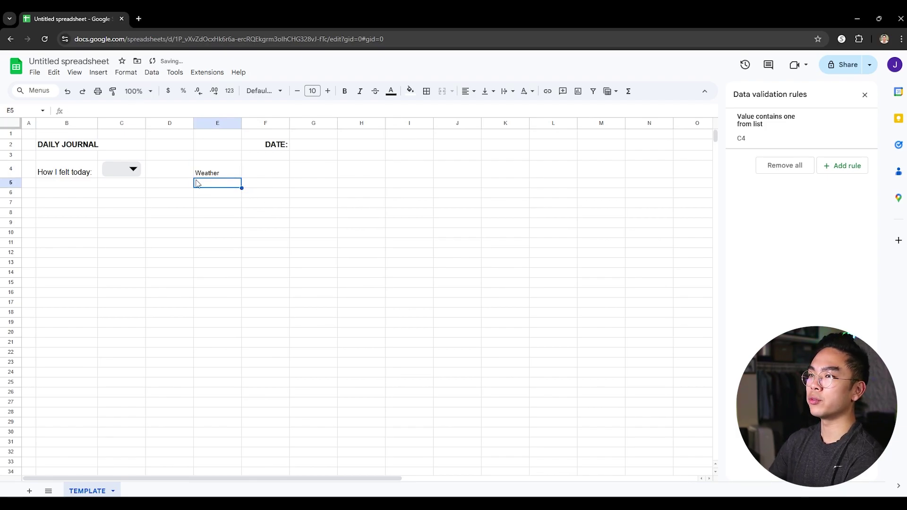
left_click(84, 181)
left_click(217, 174)
left_click(327, 91)
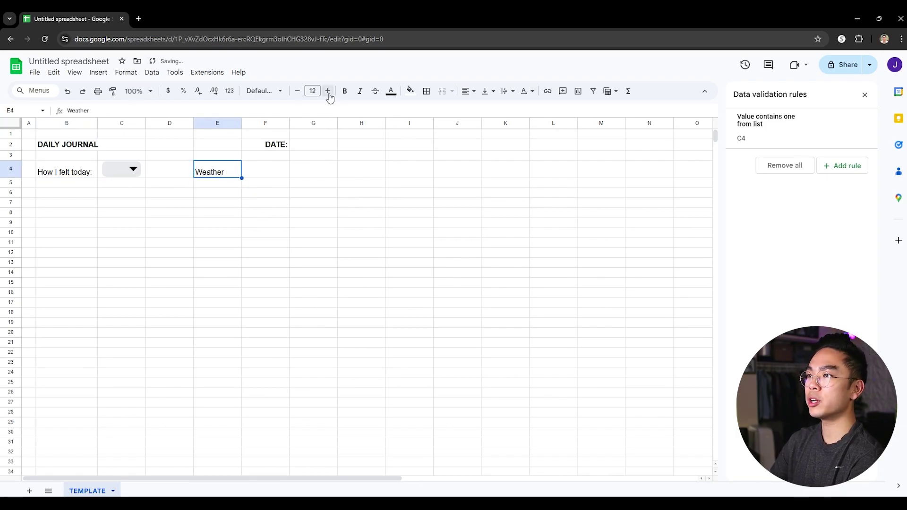
- Add a colon to the end of the weather label in E4
left_click(342, 171)
left_click(236, 175)
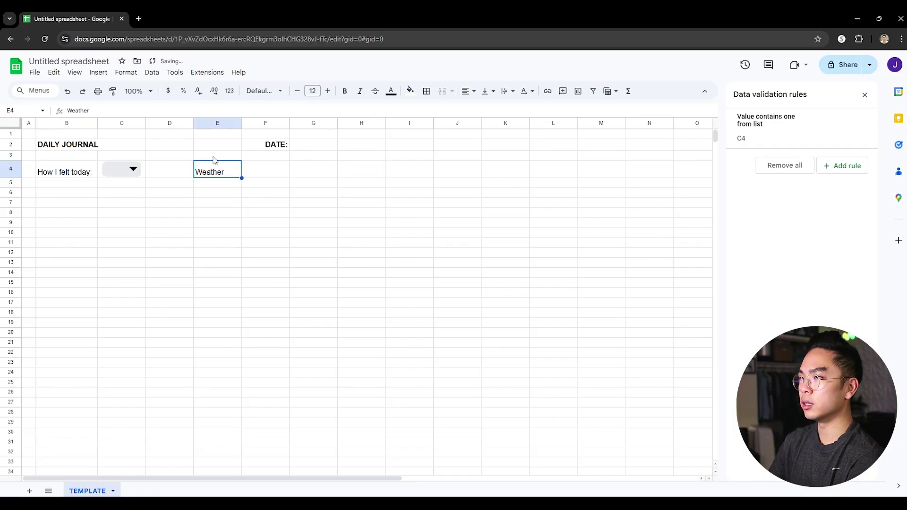
left_click(287, 109)
key("Return")
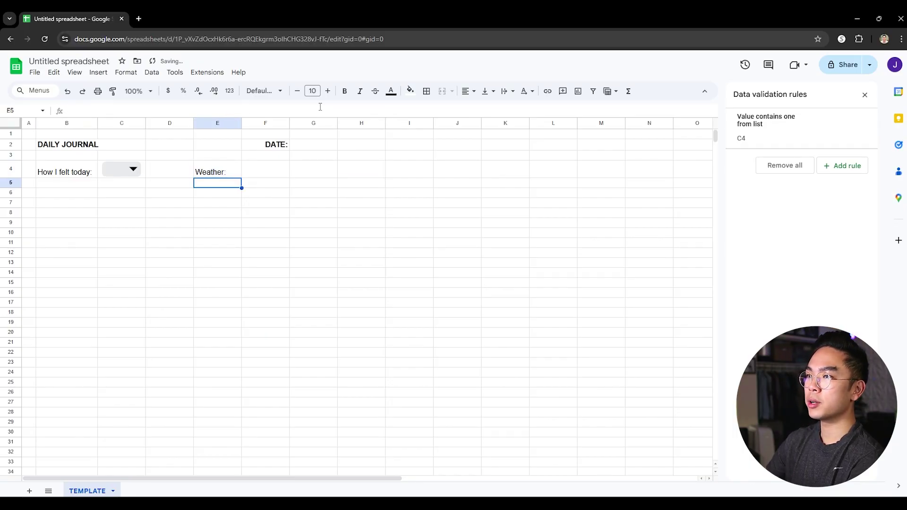
- Insert a dropdown in F4 and set its first option to the cloud emoji
left_click(281, 177)
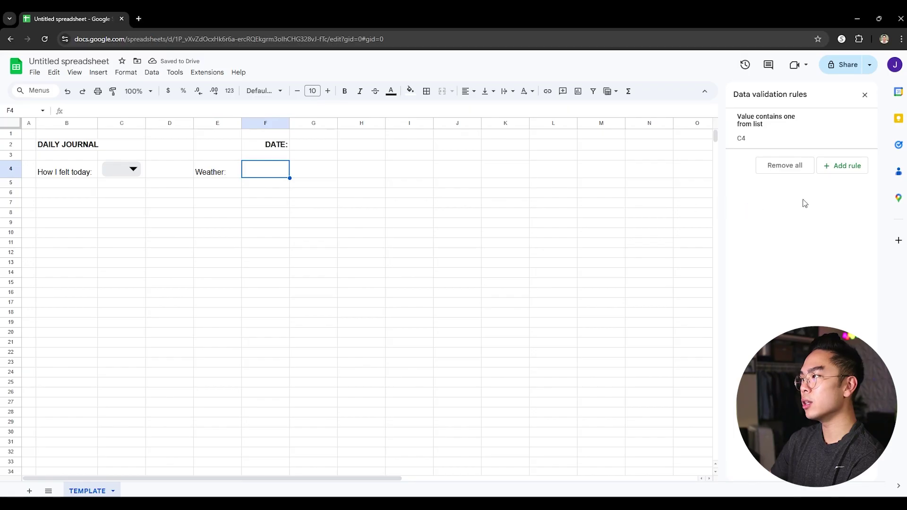
right_click(277, 173)
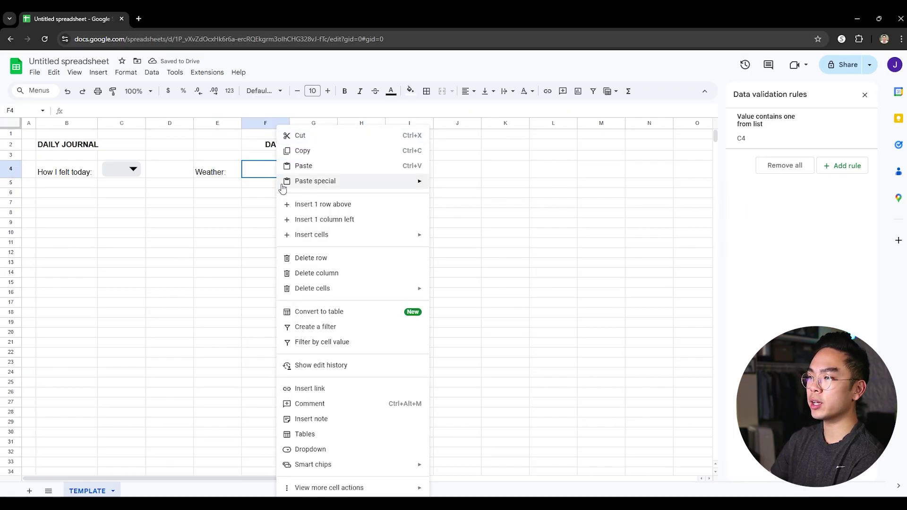
left_click(104, 74)
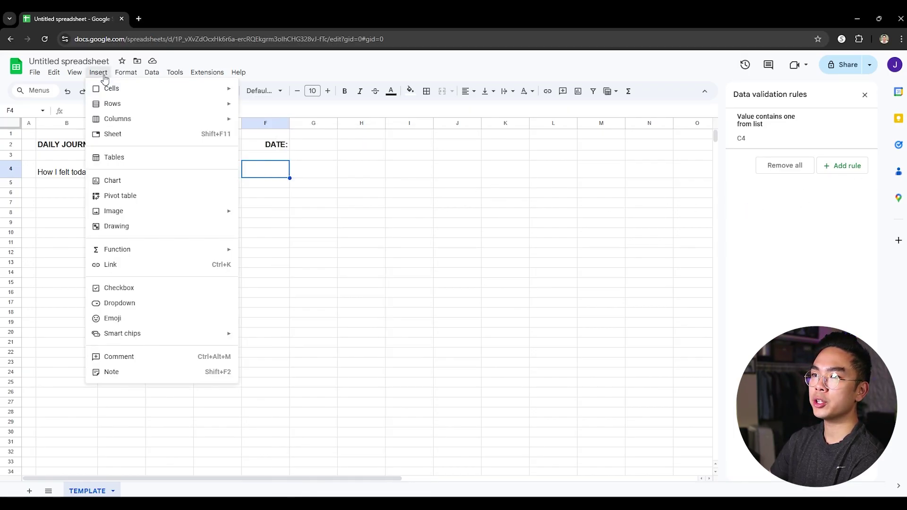
left_click(131, 308)
key("ctrl+a")
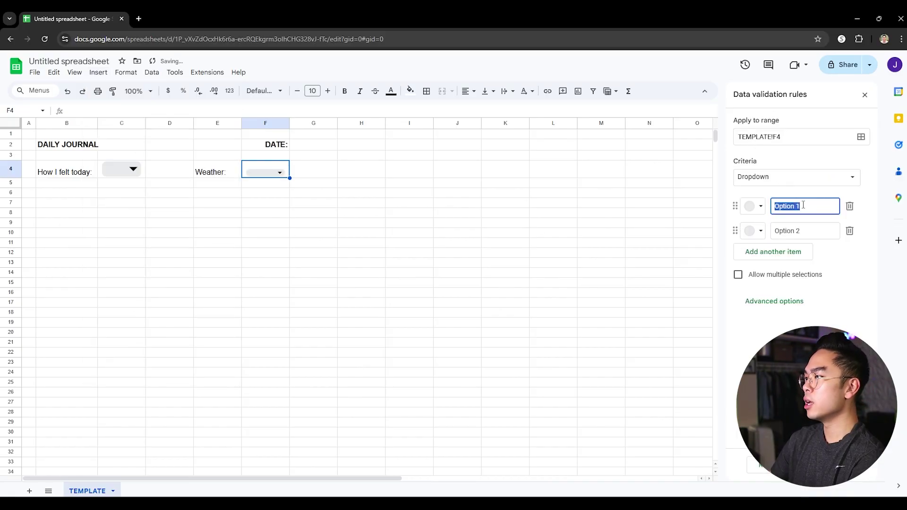
key("BackSpace")
key("super+period")
type("weath")
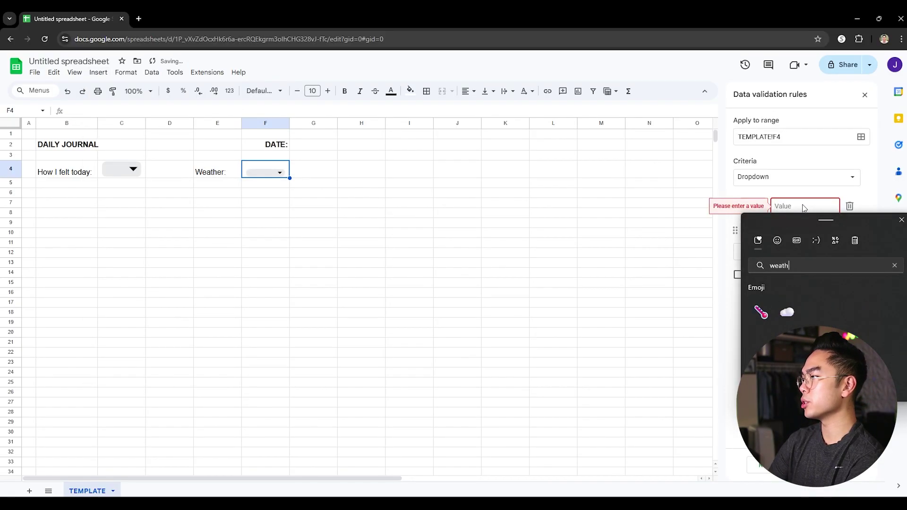
left_click(787, 312)
key("Escape")
- Set the weather dropdown's second option to a sun emoji and add a rain cloud emoji as the third
left_click(787, 230)
key("BackSpace")
key("super+period")
type("sun")
key("Return")
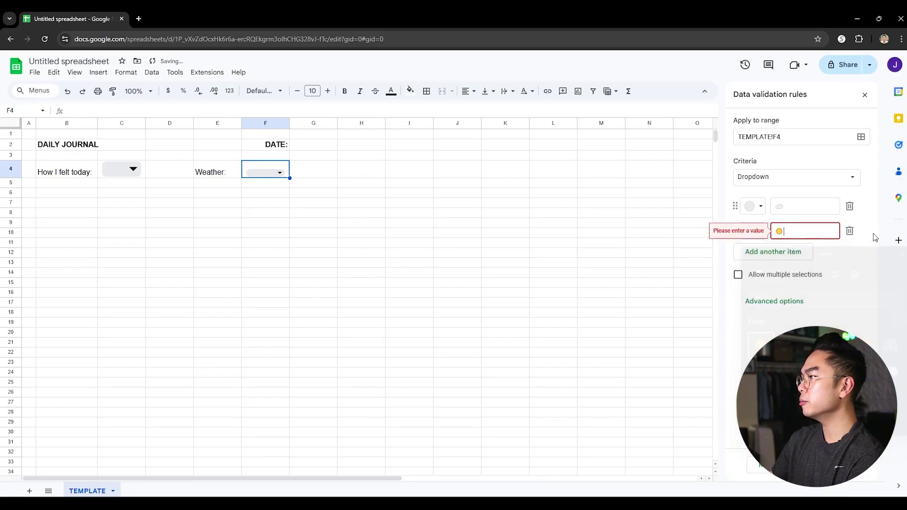
left_click(779, 253)
key("BackSpace")
key("super+period")
type("rain")
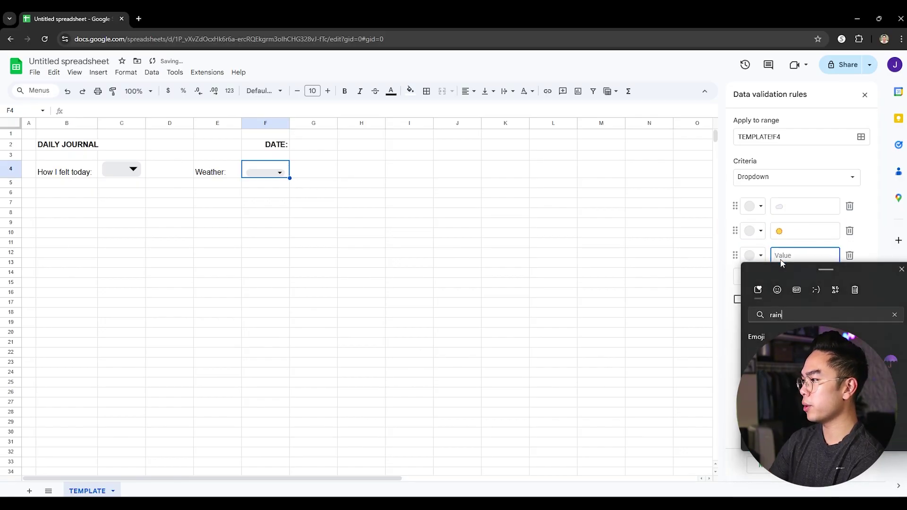
key("Return")
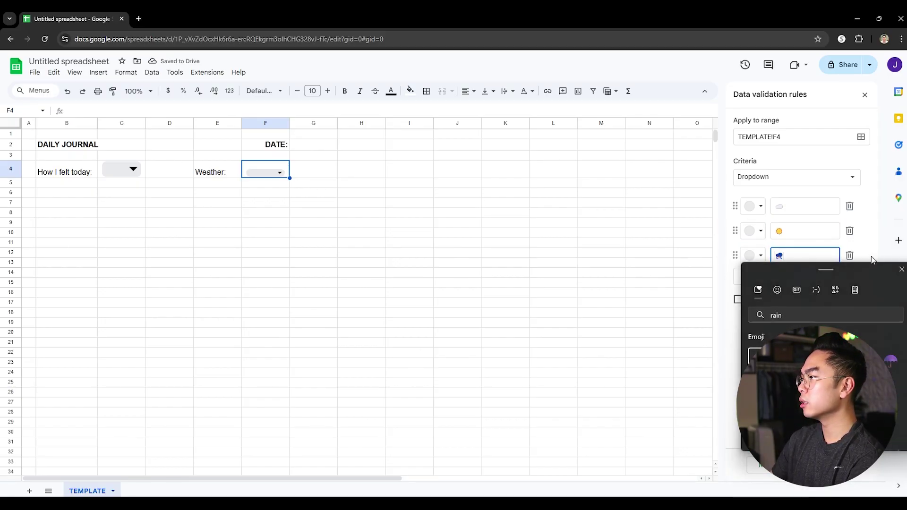
- Add a snow cloud emoji as the weather dropdown's fourth option and save the rule
left_click(799, 272)
key("super+period")
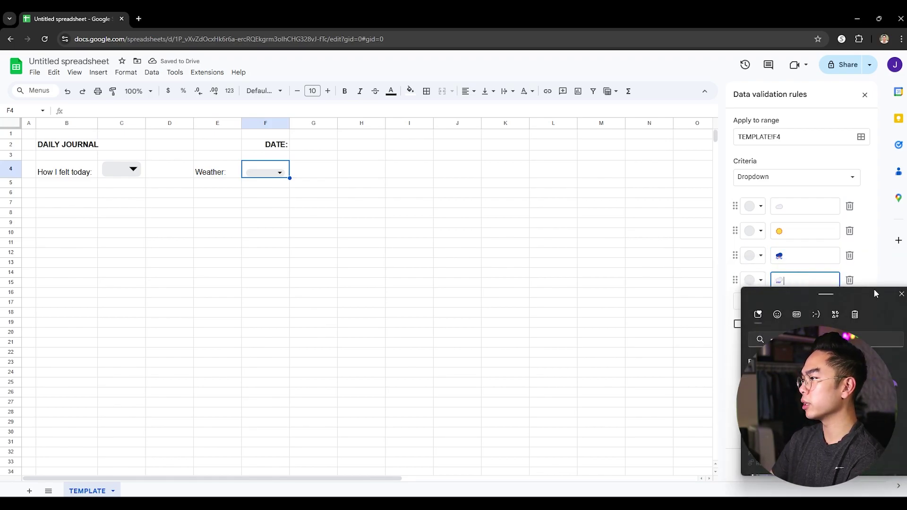
key("Return")
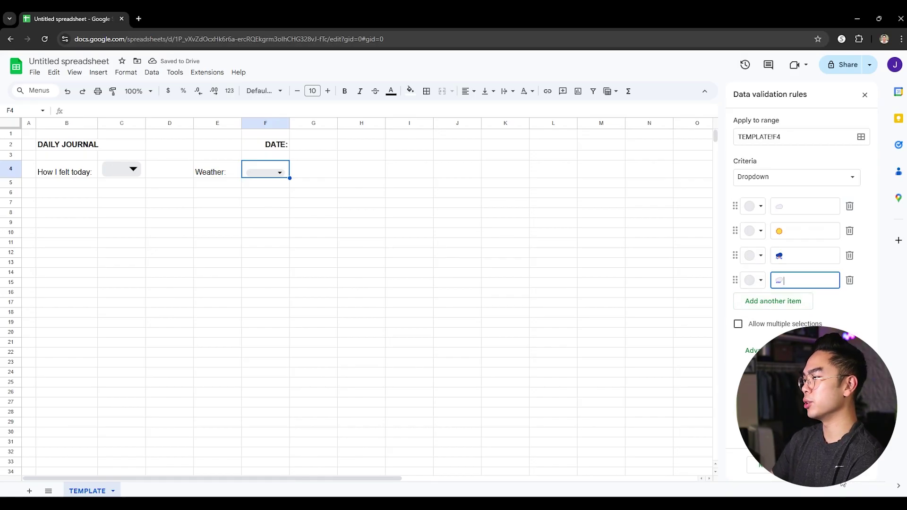
left_click(848, 465)
left_click(424, 268)
- Set the font size of the weather dropdown in F4 to 20
left_click(267, 172)
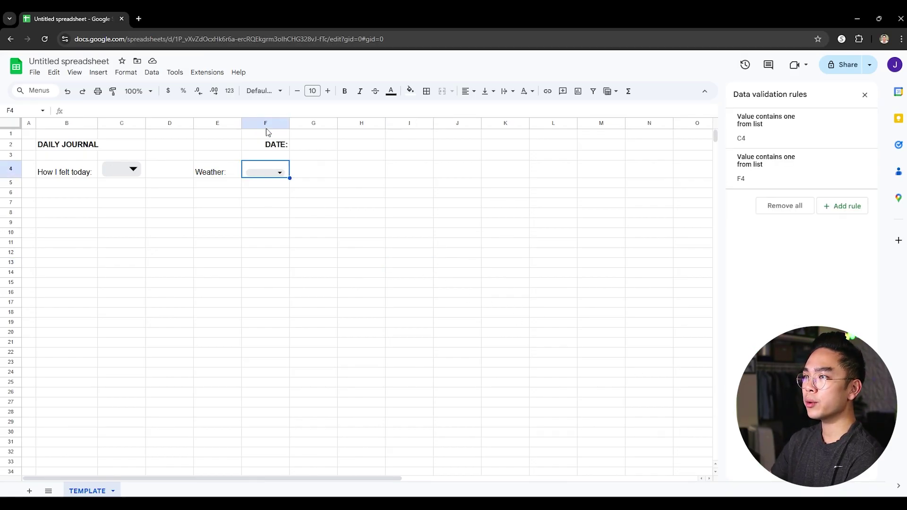
left_click(101, 171)
left_click(262, 171)
left_click(312, 91)
type("12")
key("Return")
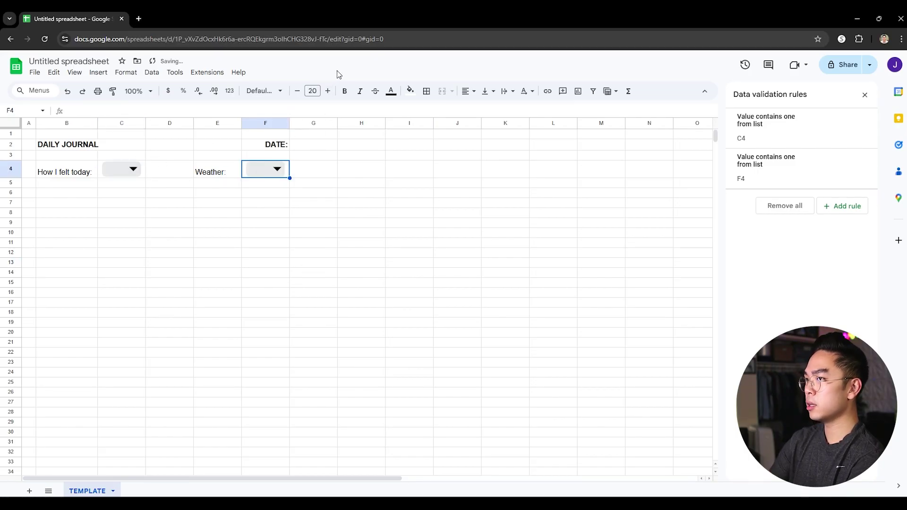
- Underline the labels "Weather:" in E4 and "How I felt today:" in B4
left_click(217, 172)
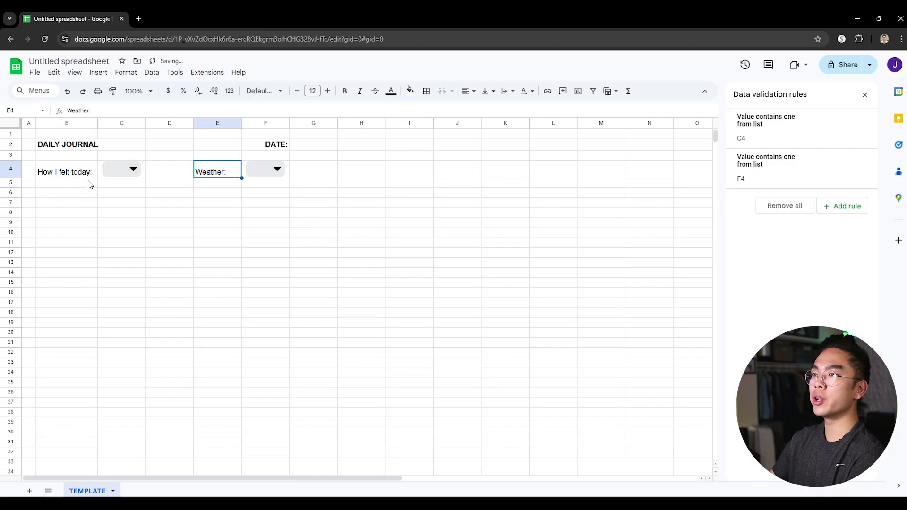
key("ctrl+u")
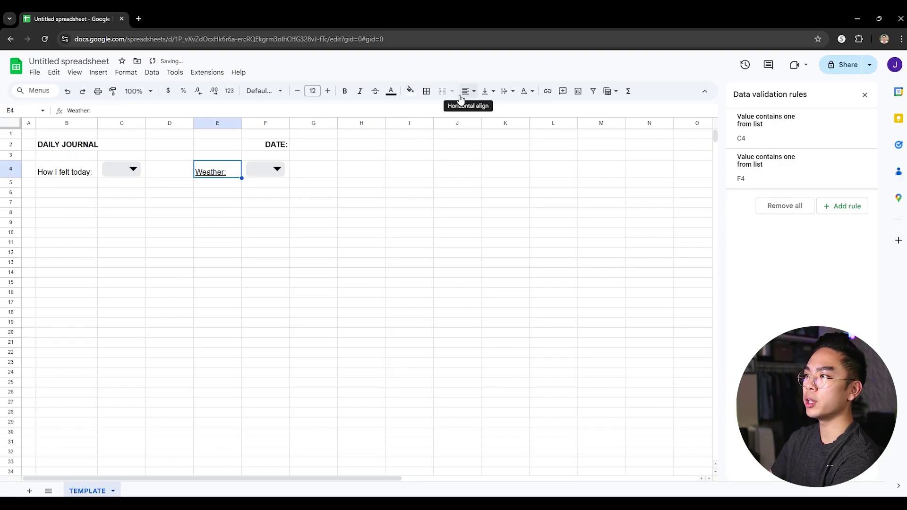
left_click(52, 173)
key("ctrl+u")
left_click(87, 210)
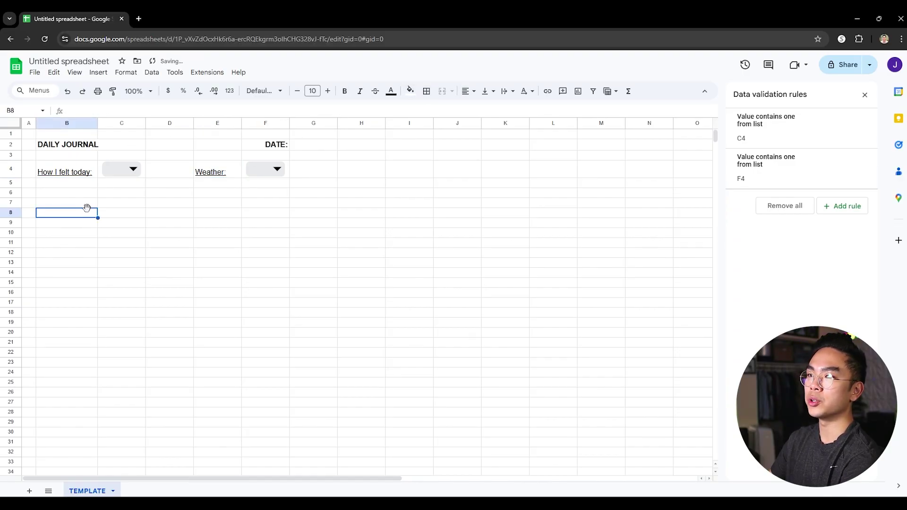
left_click(79, 193)
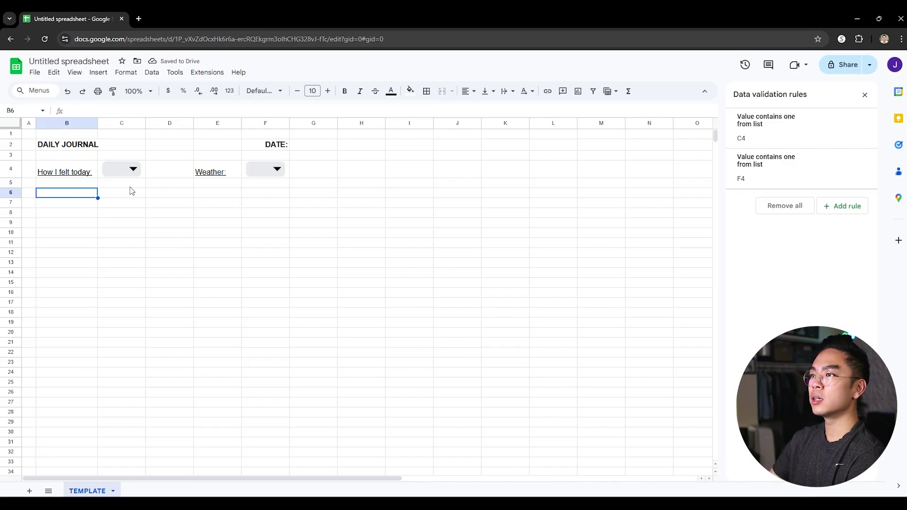
left_click(127, 169)
left_click(153, 147)
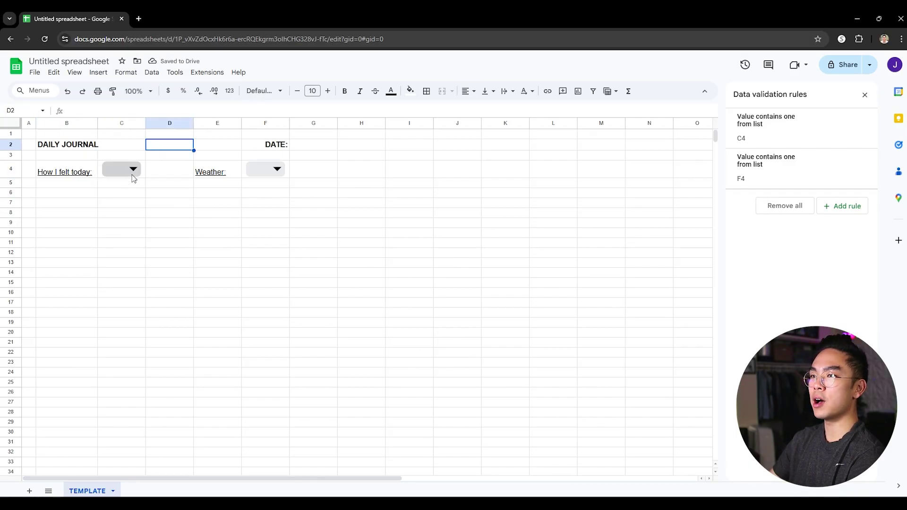
- Enter the heading "Things I'm Grateful For:" in B6 and set its font size to 12
left_click(68, 198)
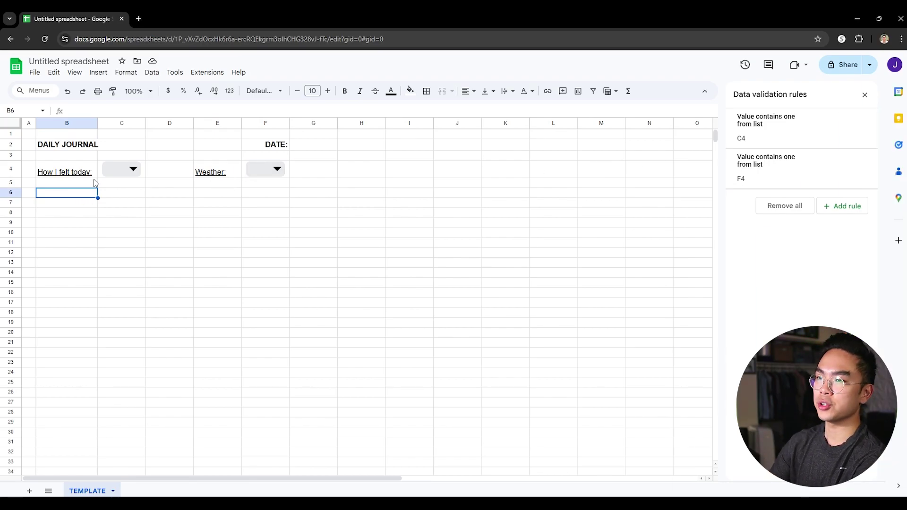
type("Things ")
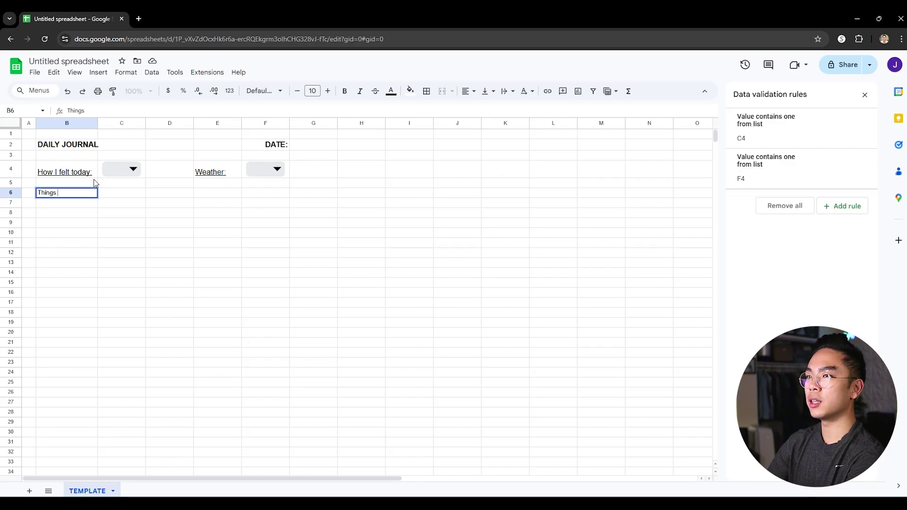
type("I'm Grateful For:")
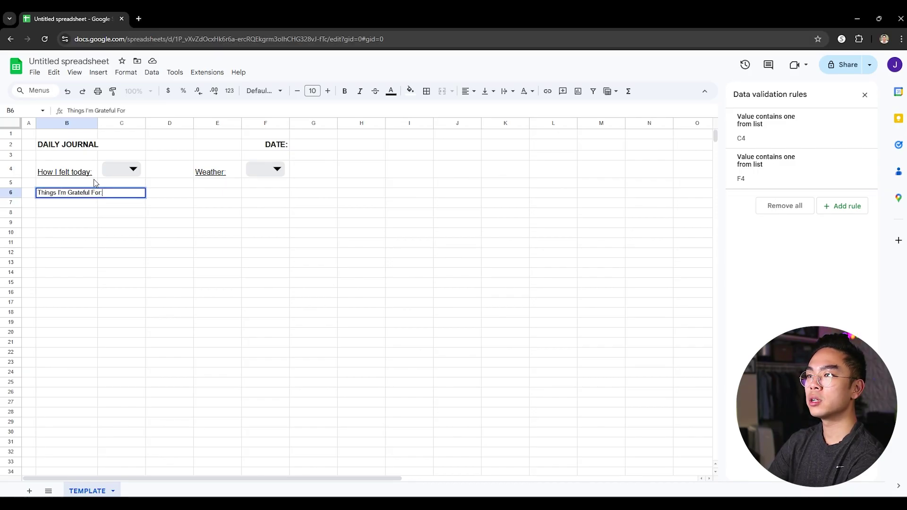
key("Return")
left_click(95, 194)
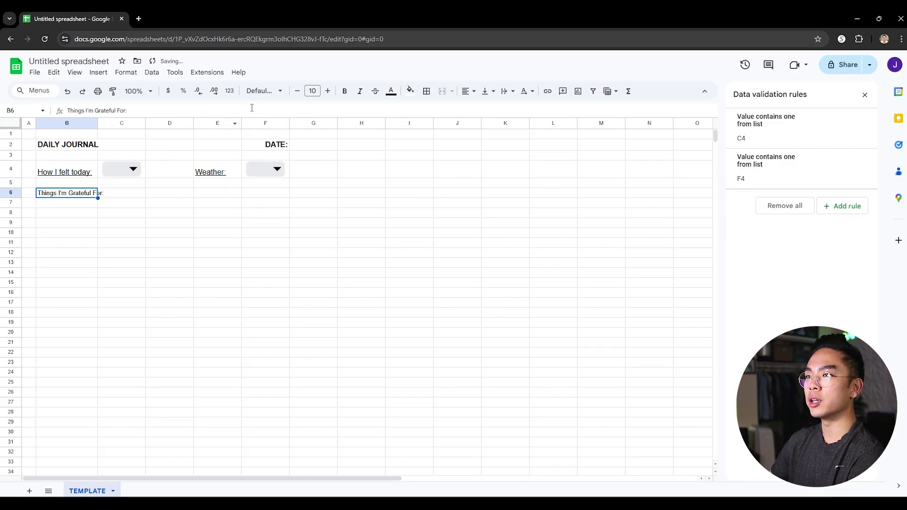
left_click(327, 91)
left_click(328, 91)
left_click(265, 232)
- Enter the numbers 1, 2 and 3 in B7 to B9 under the gratitude heading
left_click(94, 206)
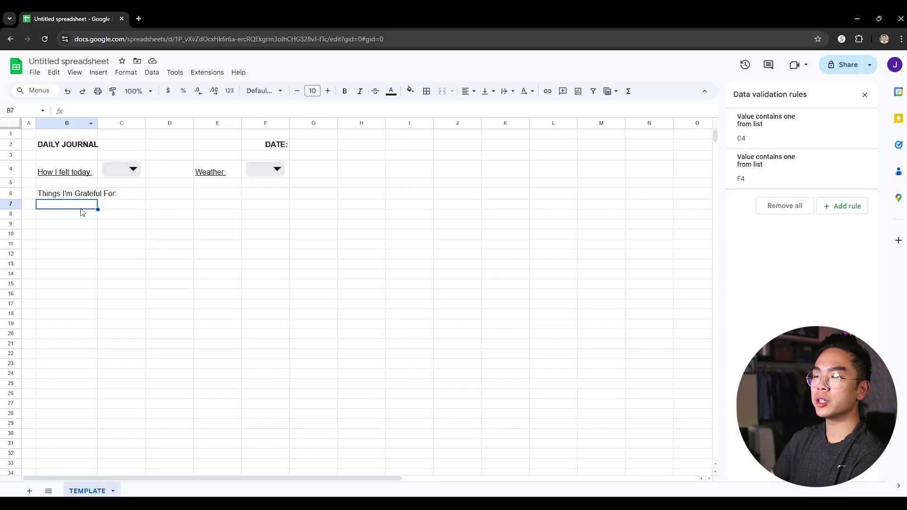
type("1")
key("Return")
type("2")
key("Return")
type("3")
key("Return")
- Merge columns C to E separately in rows 7, 8 and 9, beside each gratitude number
left_click(119, 208)
left_click_drag(119, 208, 196, 209)
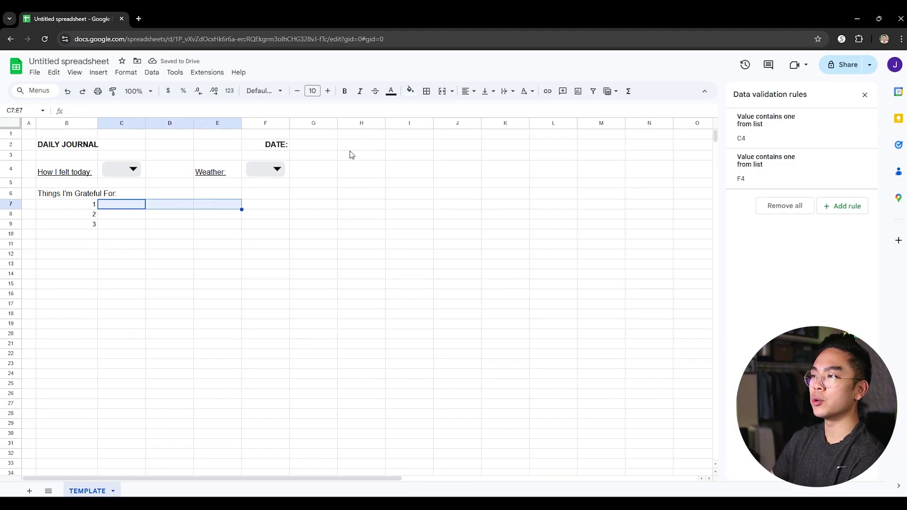
left_click(218, 214)
left_click_drag(107, 206, 194, 210)
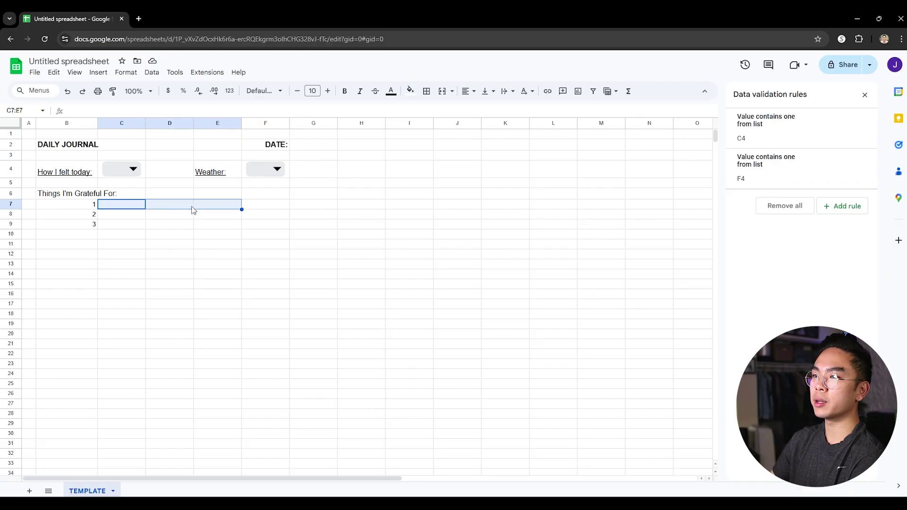
left_click(442, 91)
left_click_drag(118, 215, 231, 215)
left_click(442, 91)
left_click_drag(120, 225, 231, 225)
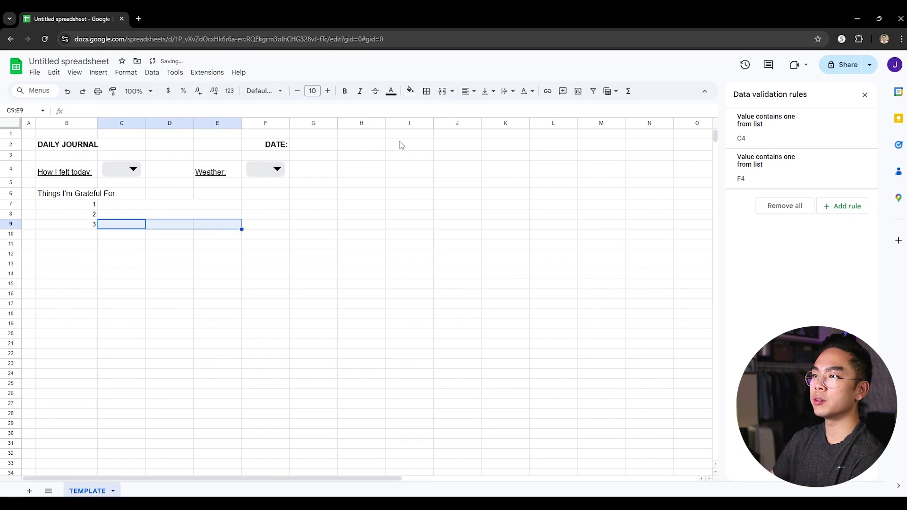
left_click(441, 91)
left_click(389, 243)
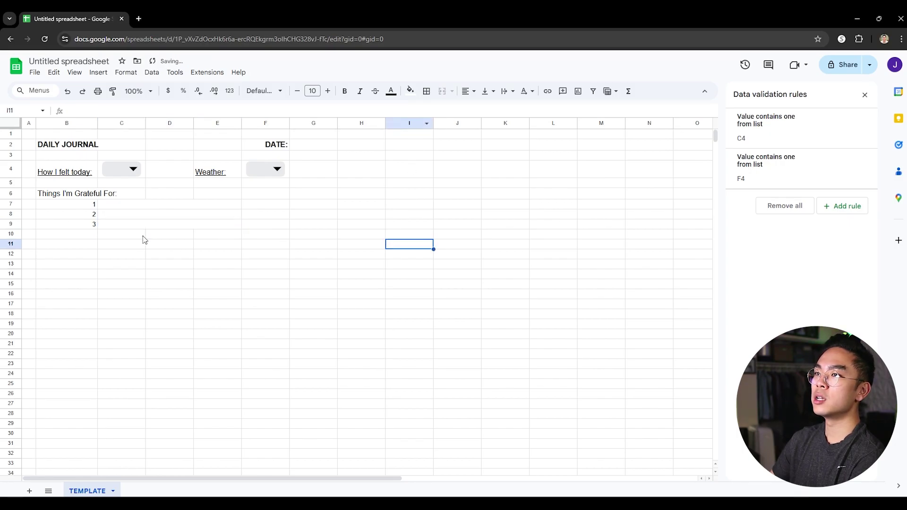
- Underline the heading "Things I'm Grateful For:" in B6
left_click(86, 214)
left_click(91, 194)
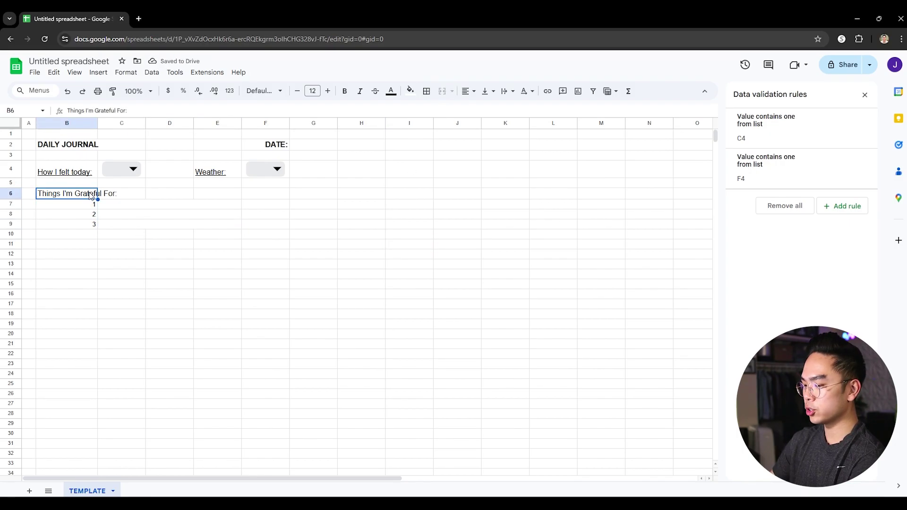
key("ctrl+u")
left_click(103, 255)
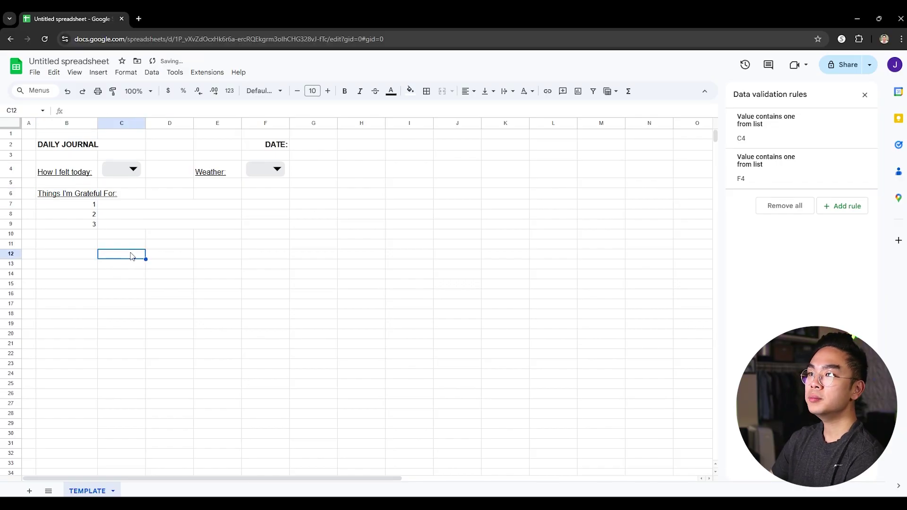
- Enter the heading "Today's Affirmation" in F6 and enlarge its font to match the gratitude heading
left_click(270, 198)
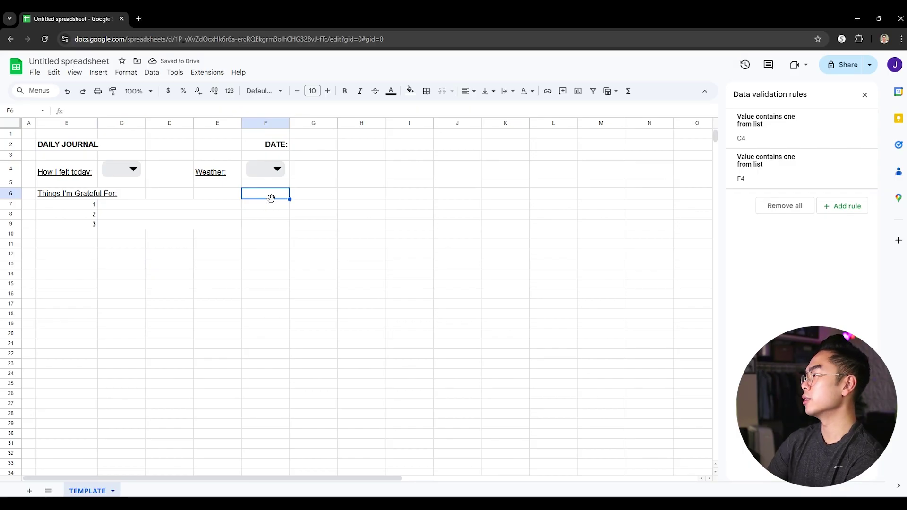
type("Today's")
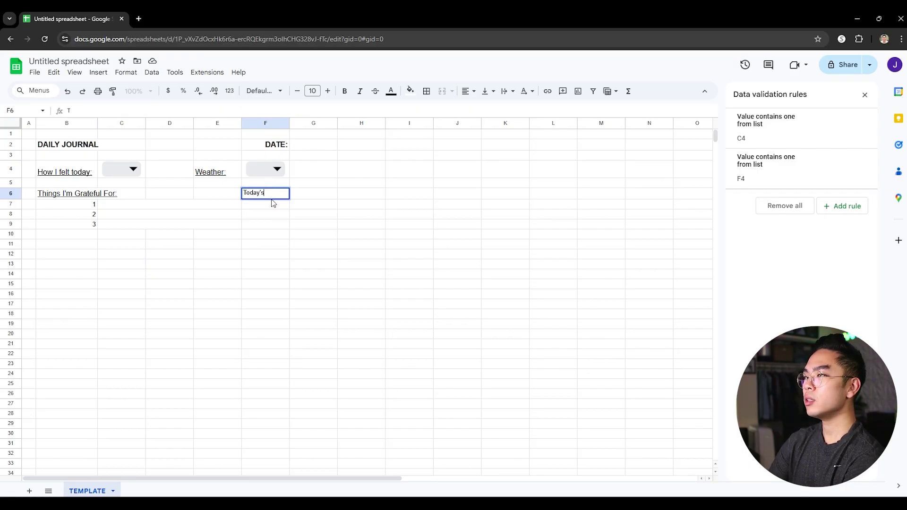
type(" Affirmation")
key("Return")
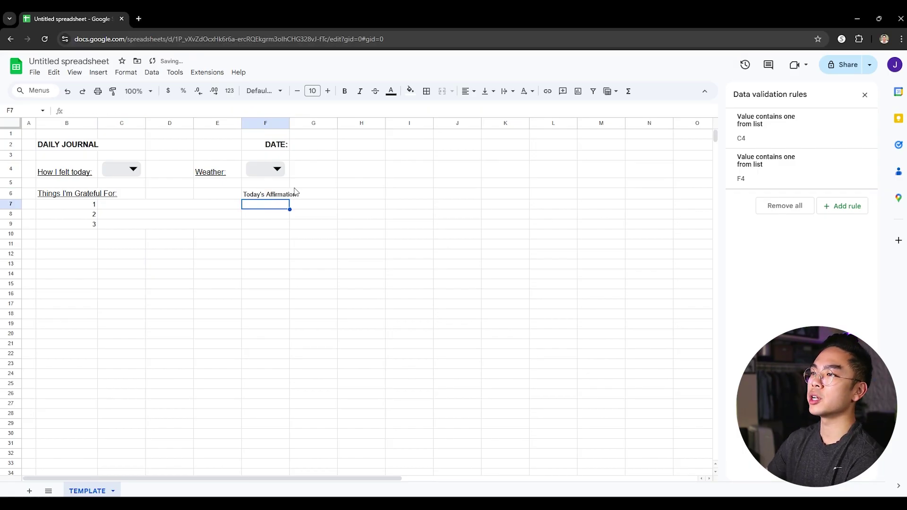
left_click(270, 193)
left_click(343, 99)
left_click(359, 225)
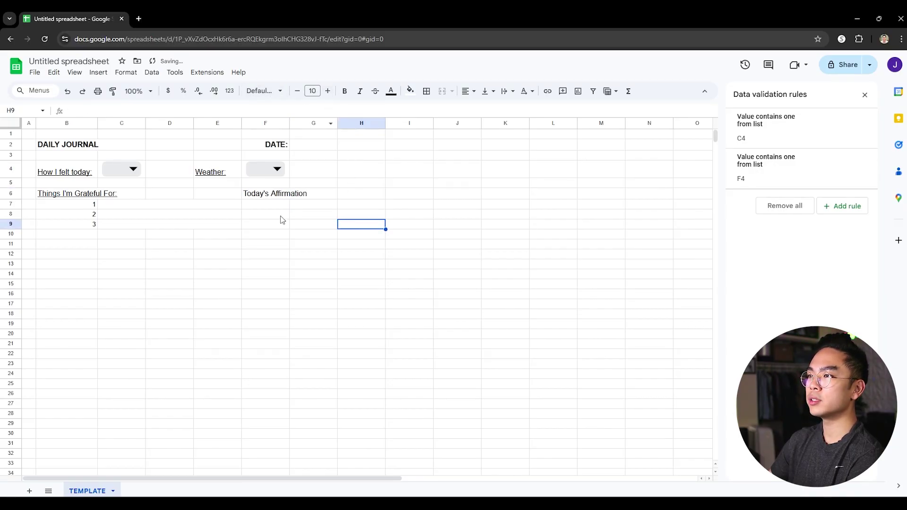
- Underline the heading "Today's Affirmation" in F6
left_click_drag(282, 209, 378, 228)
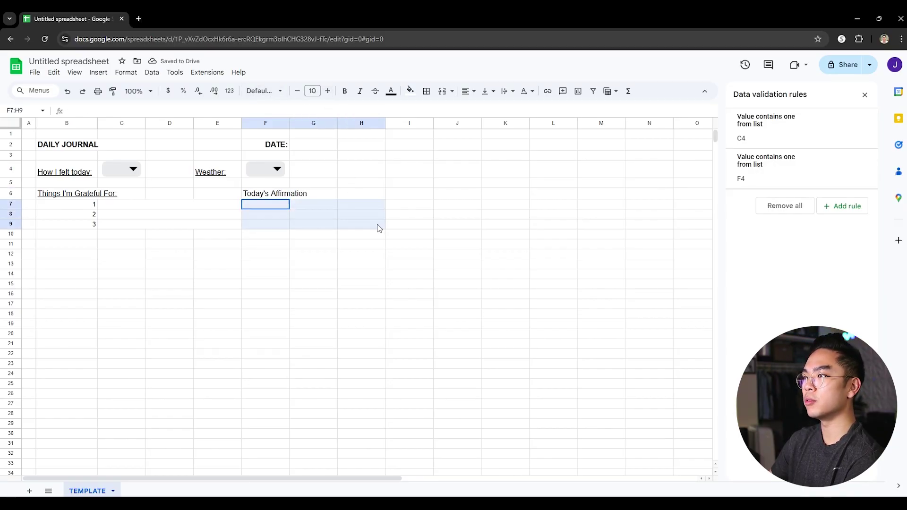
left_click(279, 195)
key("ctrl+u")
left_click(304, 233)
- Merge the range F7:I9 into a single cell below the affirmation heading
left_click_drag(261, 207, 388, 227)
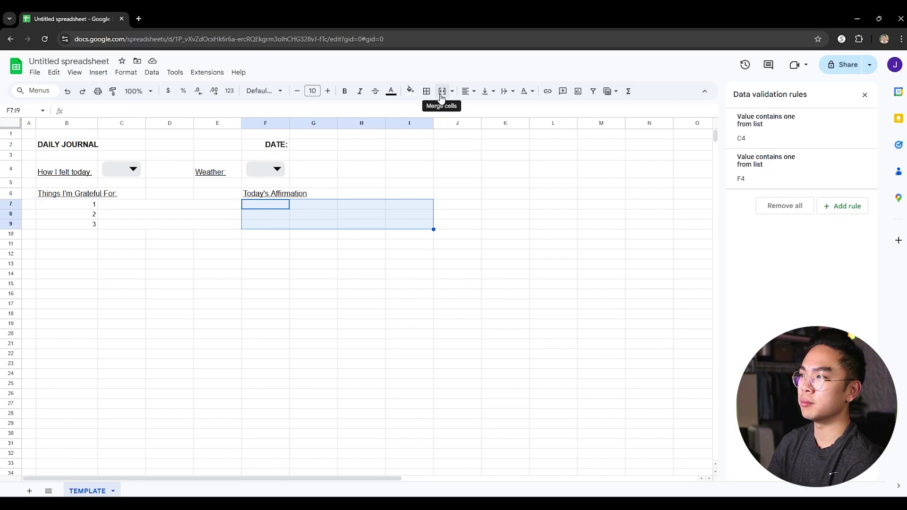
left_click(383, 215)
left_click_drag(279, 209, 393, 220)
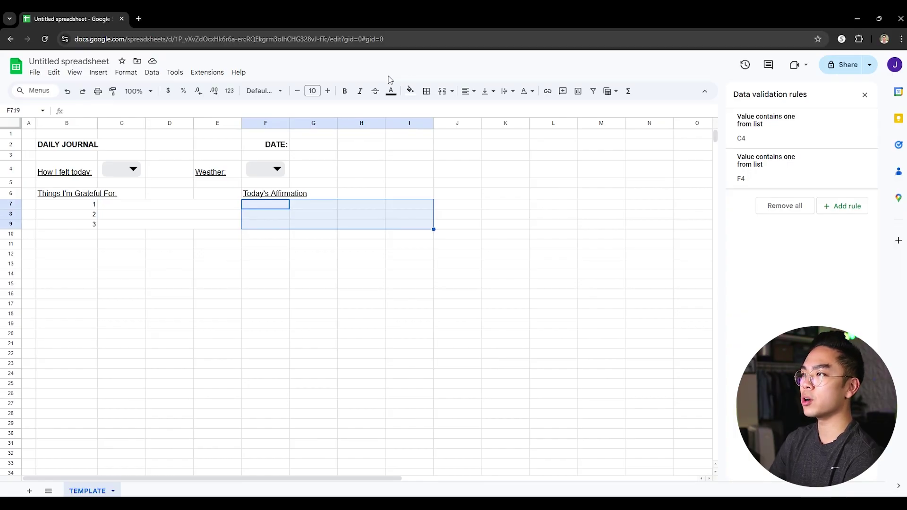
left_click(442, 91)
left_click(468, 210)
left_click(379, 210)
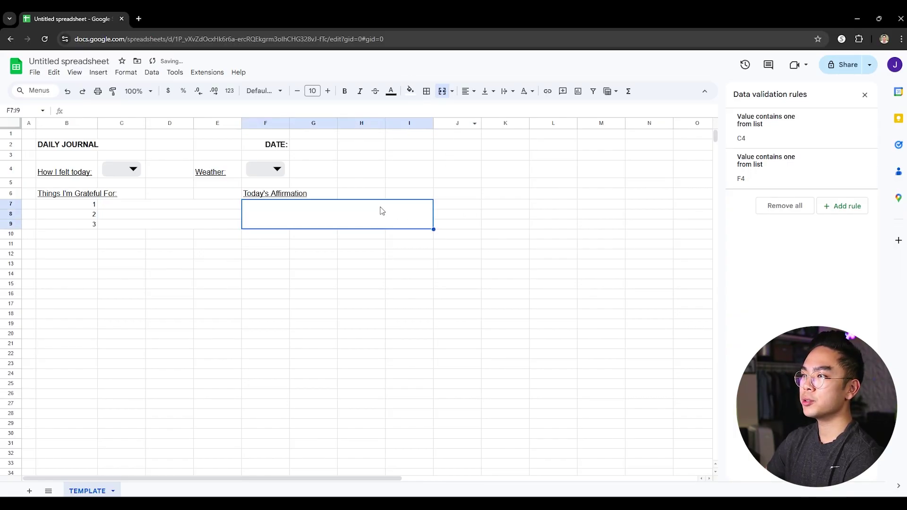
- Add an outer border around the merged affirmation cell F7:I9
left_click(426, 92)
left_click(494, 112)
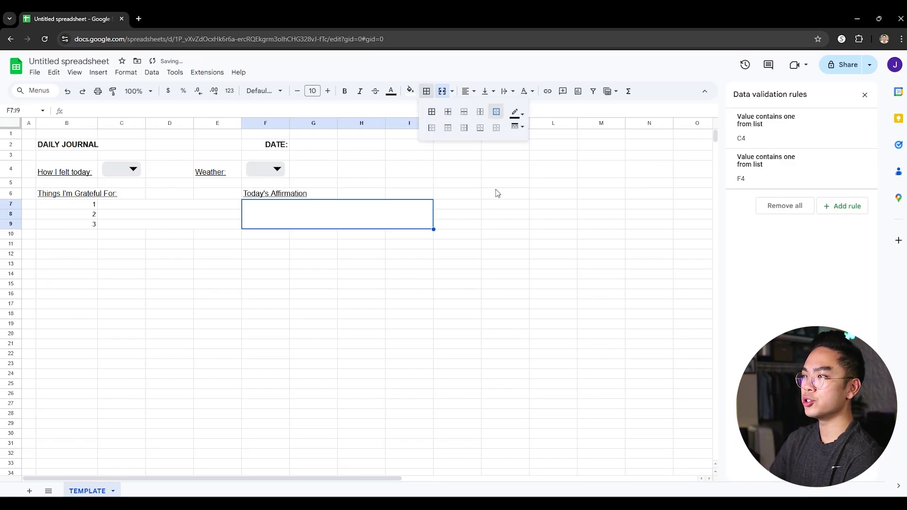
left_click(496, 244)
left_click(352, 224)
left_click(387, 255)
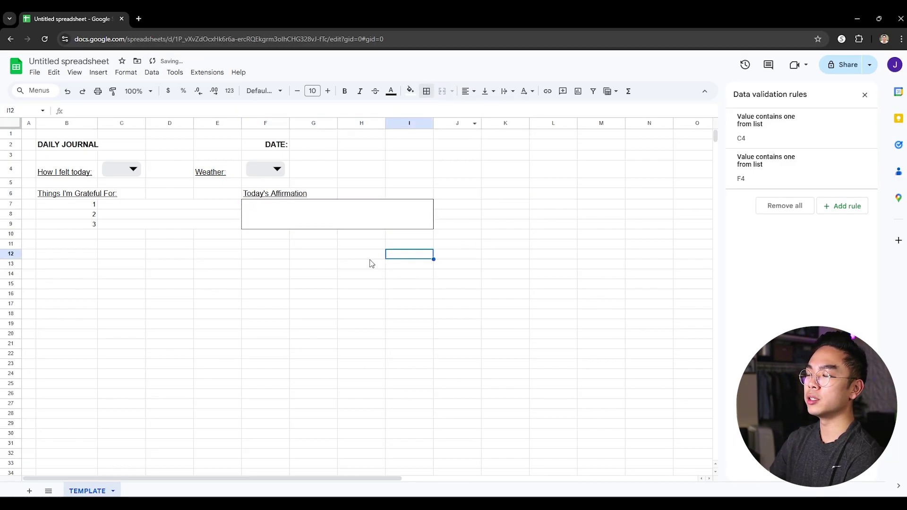
- Enter the headings "What I have achieved today" in B12 and "What I will achieve tomorrow" in F12
left_click(315, 195)
left_click(121, 234)
left_click(68, 244)
left_click(83, 253)
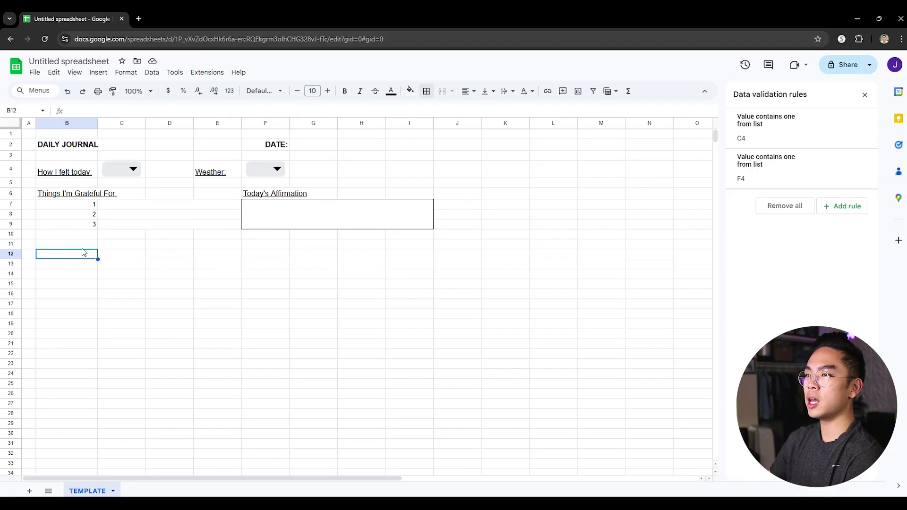
type("What I have achieved today")
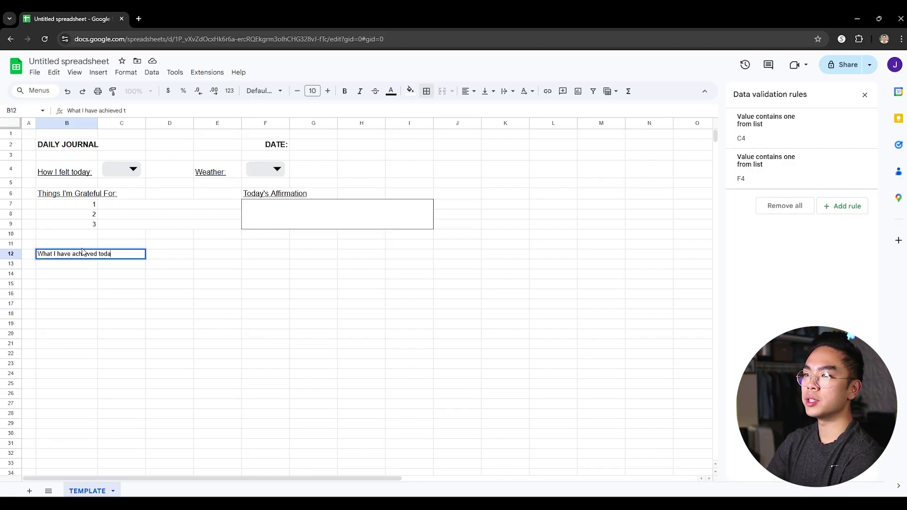
key("Return")
left_click(263, 257)
type("Wha")
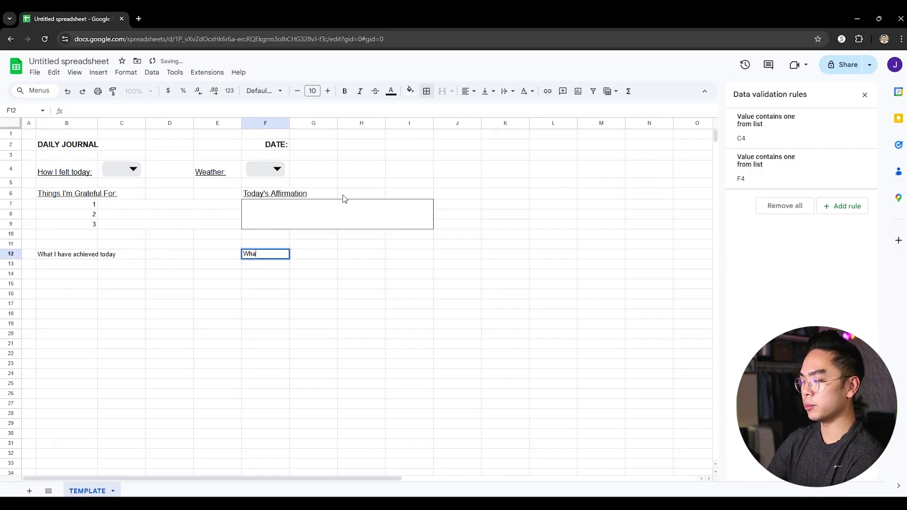
type("t I will achieve tomorrow")
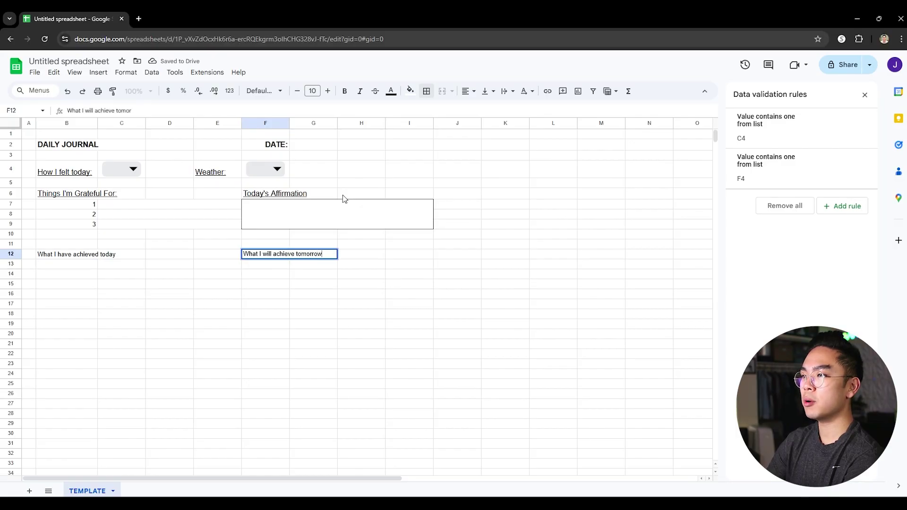
key("Return")
- Increase the font size of the two achievement headings in B12 and F12 by two points
left_click_drag(62, 255, 290, 255)
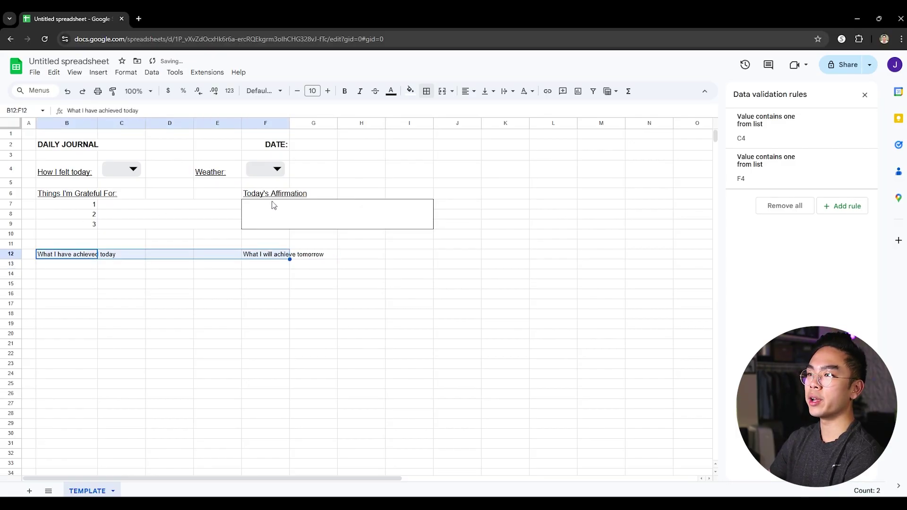
left_click(328, 91)
left_click(328, 91)
left_click(303, 298)
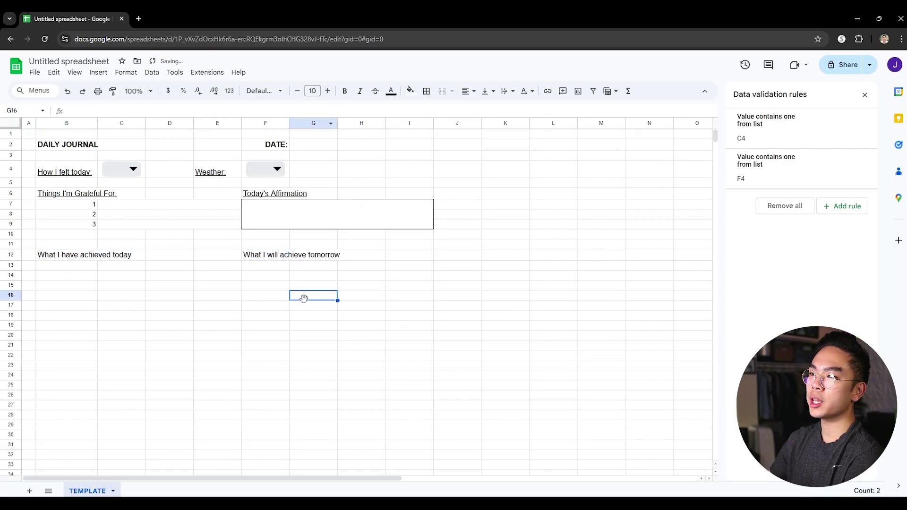
- Enter the numbers 1, 2 and 3 in B13 to B15 under the heading for today's achievements
left_click(70, 267)
type("1")
key("Return")
type("2")
key("Return")
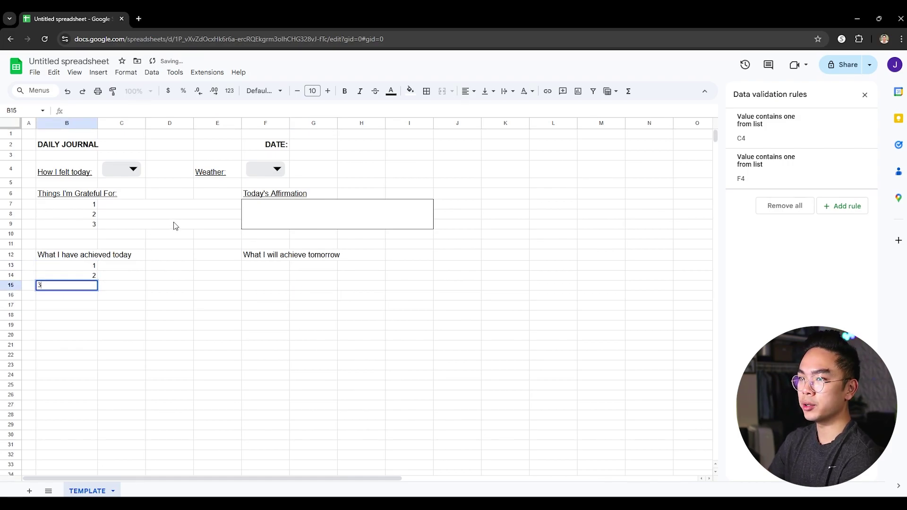
type("3")
key("Return")
- Merge columns C to E separately in rows 13, 14 and 15, beside today's achievement numbers
left_click_drag(122, 268, 209, 269)
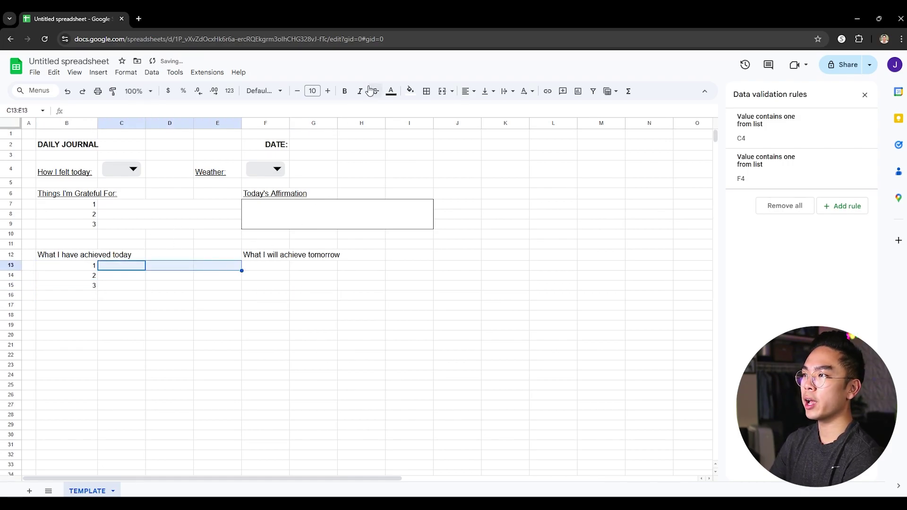
left_click(442, 93)
left_click_drag(121, 275, 222, 276)
left_click(440, 93)
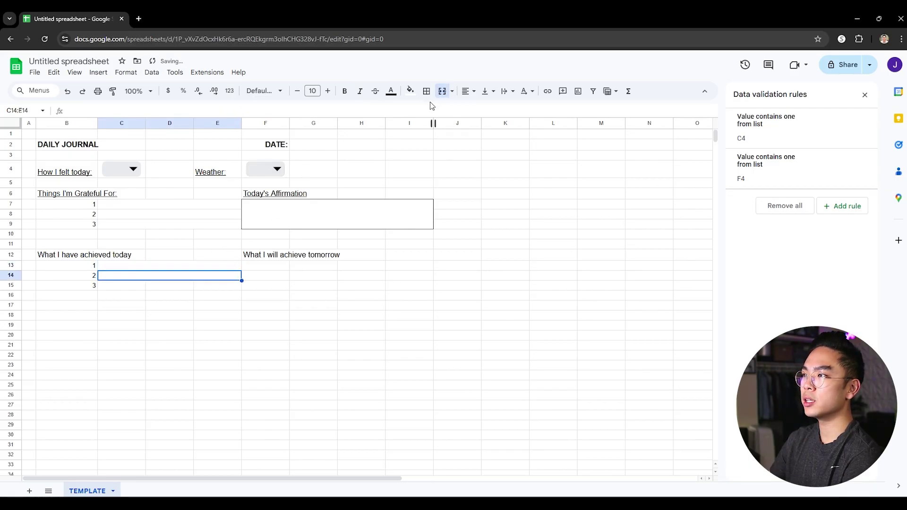
left_click_drag(108, 286, 237, 289)
left_click(443, 91)
left_click(406, 261)
- Enter the numbers 1, 2 and 3 in F13 to F15 under the heading for tomorrow's achievements
left_click(280, 267)
type("1")
key("Return")
type("2")
key("Return")
type("3")
key("Return")
- Merge columns G to I separately in rows 13, 14 and 15, beside tomorrow's achievement numbers
left_click_drag(314, 267, 394, 267)
left_click(443, 91)
left_click_drag(314, 275, 407, 276)
left_click(442, 91)
left_click_drag(316, 291, 426, 286)
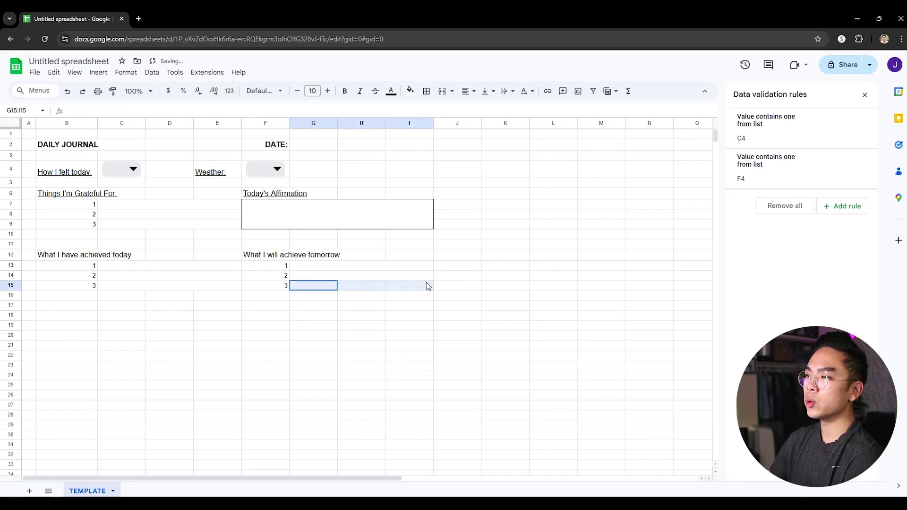
left_click(442, 91)
- Enter a long string of filler text in the merged affirmation box F7:I9
left_click(260, 212)
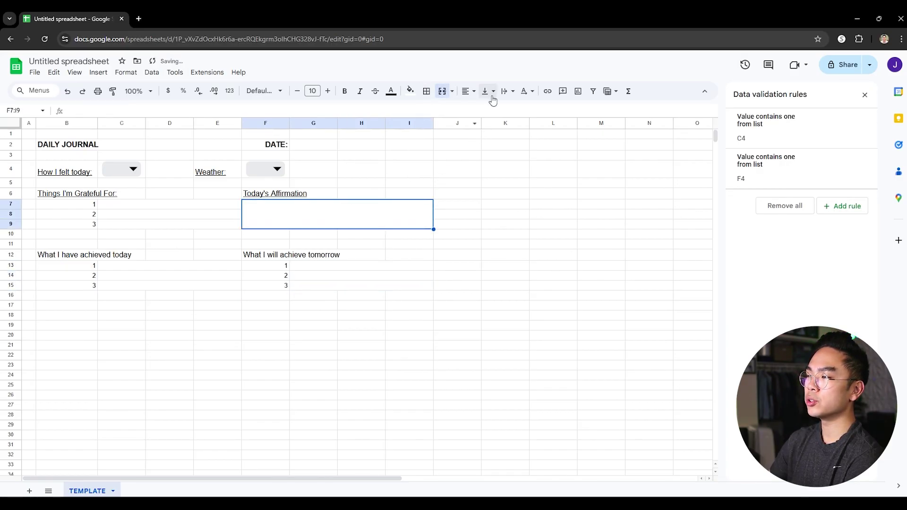
type("ao")
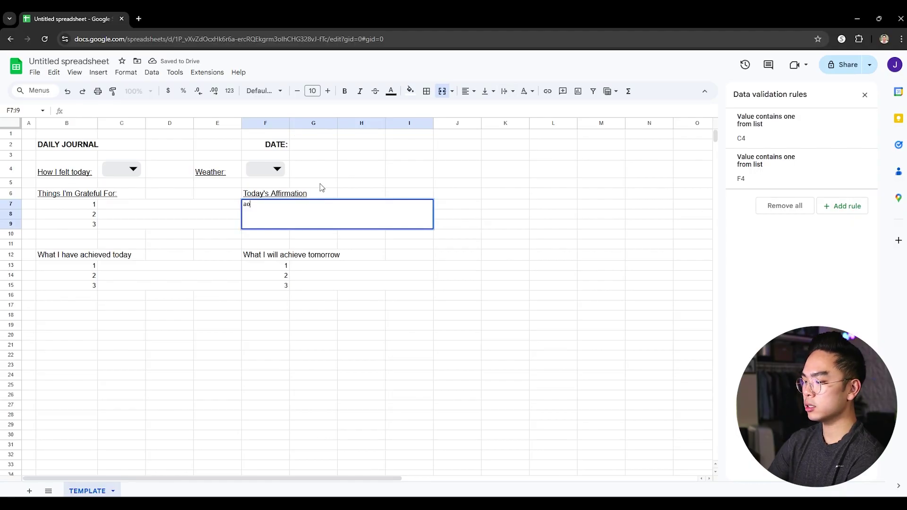
type("widjoawjidoaiwjdaoiwdjoawijdoaijwdoaijwdoaijwdoaiwjdoaijwoiajowidjoaiwjdoiajwdoawdijaowdjawd")
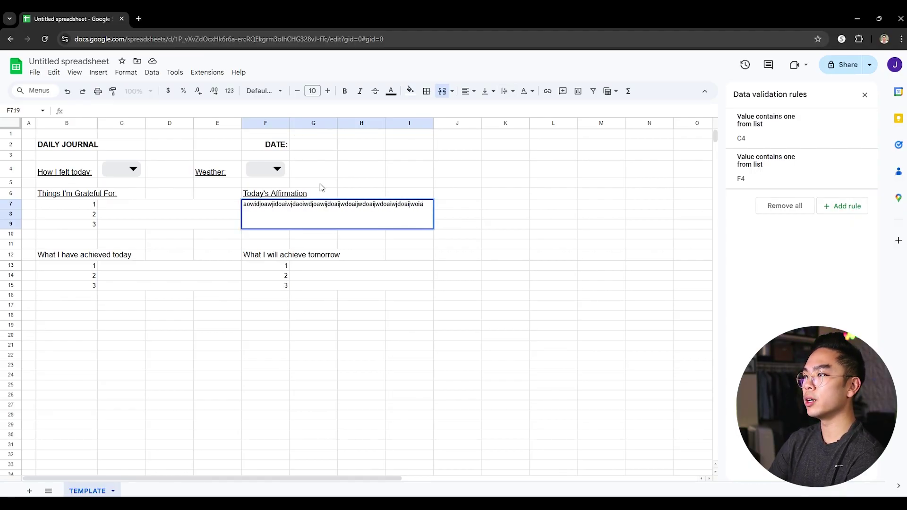
key("Return")
left_click(541, 234)
- Turn on text wrapping for the affirmation box F7:I9 and clear its filler text
left_click(418, 221)
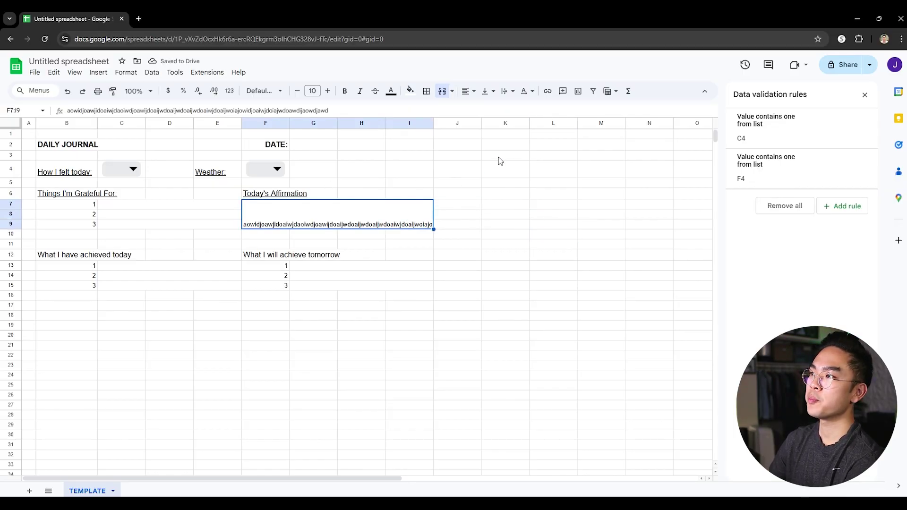
left_click(512, 92)
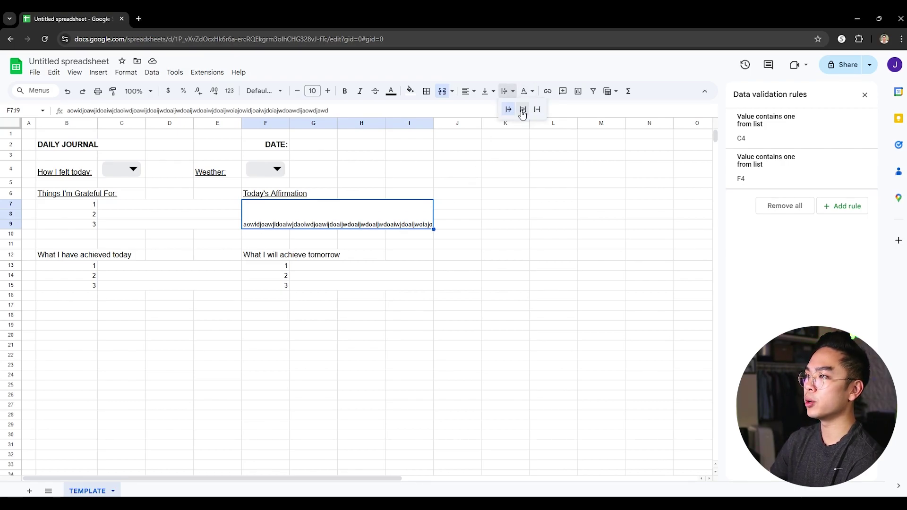
left_click(522, 110)
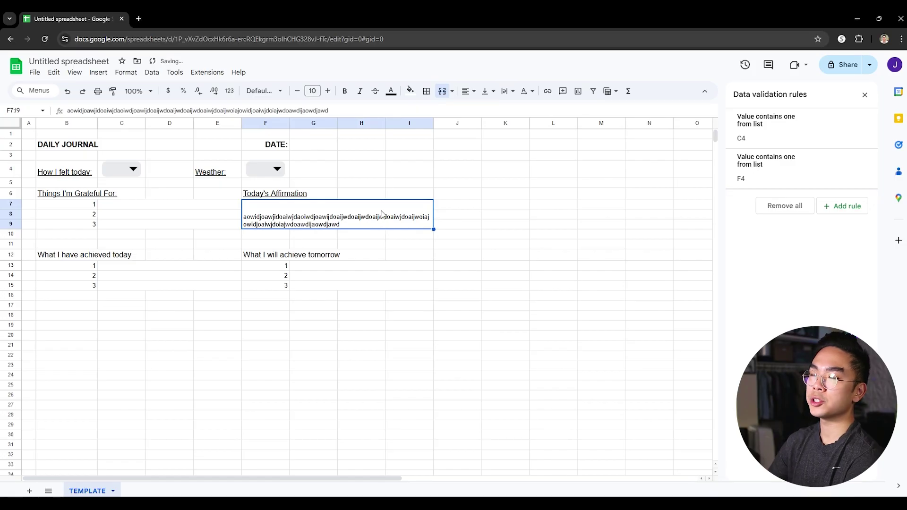
key("Delete")
left_click(462, 225)
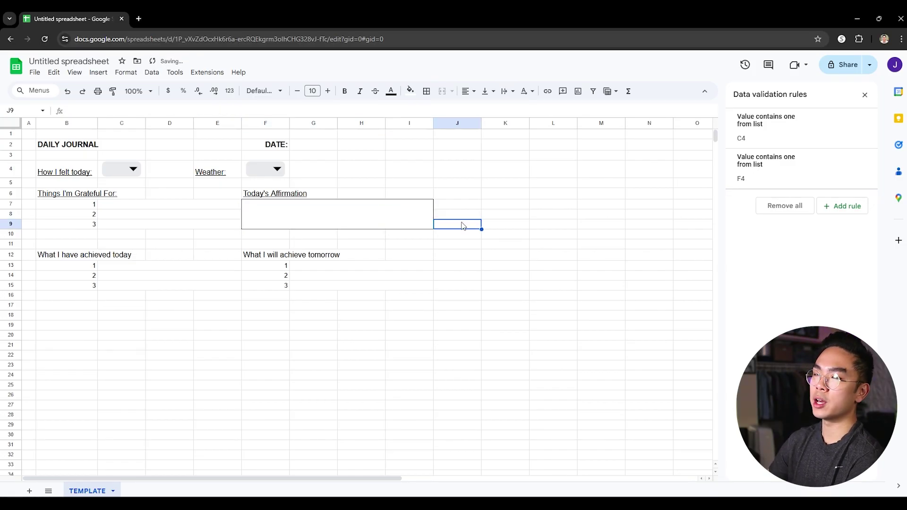
- Turn on text wrapping for the merged entry cells in C7:E9, C13:E15 and G13:I15
left_click(177, 212)
left_click_drag(163, 222, 162, 208)
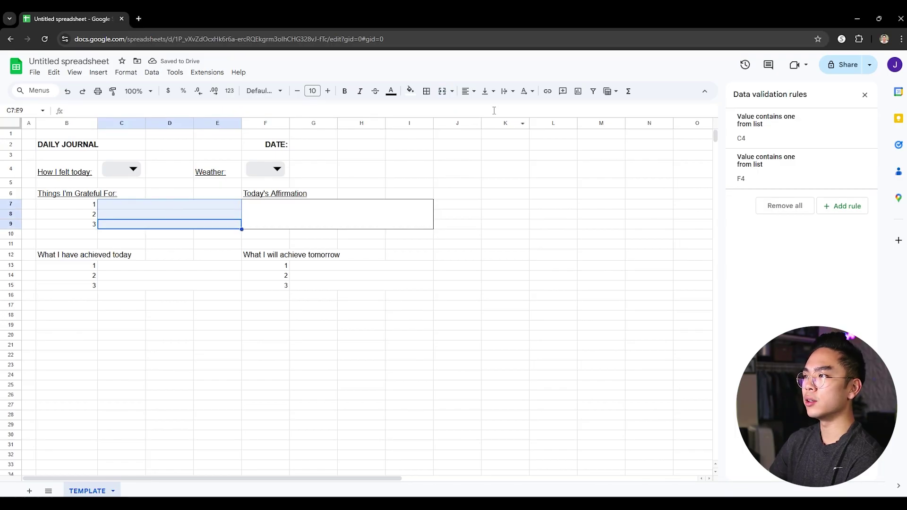
left_click(508, 91)
left_click_drag(150, 266, 180, 285)
left_click(508, 93)
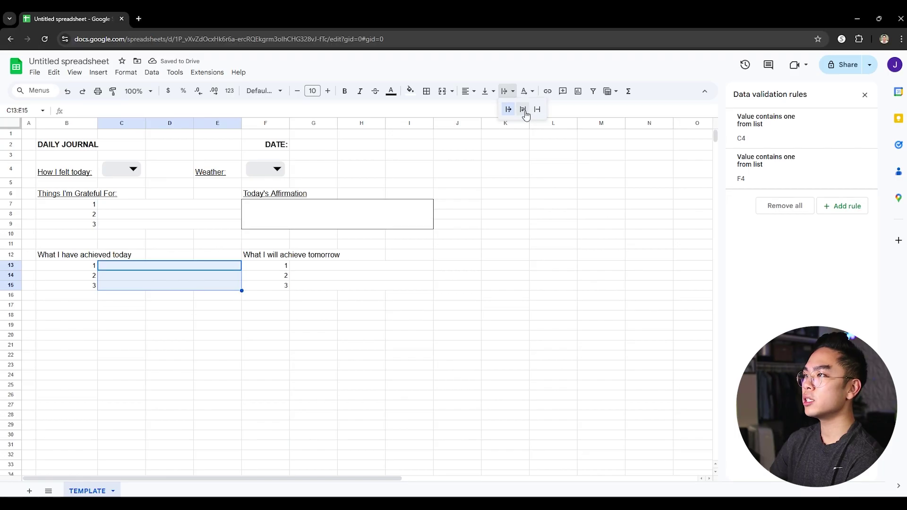
left_click(523, 109)
left_click_drag(316, 267, 323, 288)
left_click(508, 91)
left_click(521, 107)
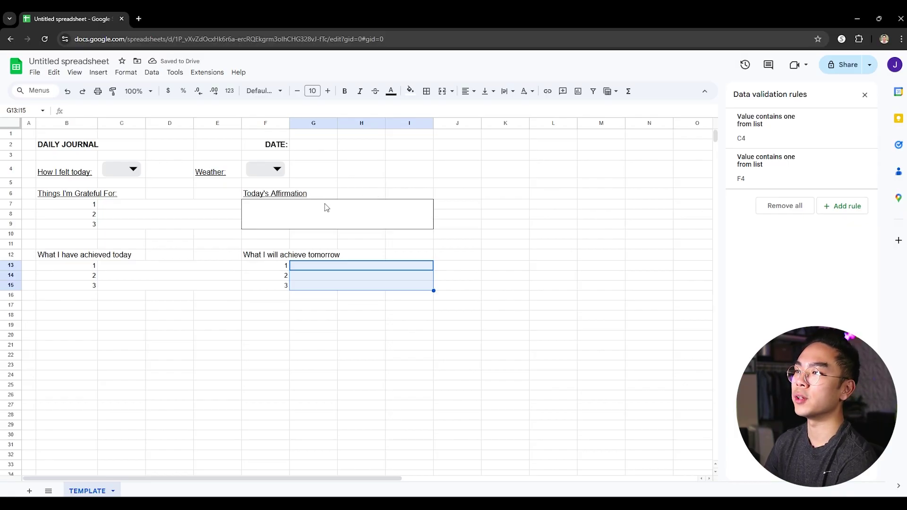
- Underline the headings for today's achievements in B12 and tomorrow's achievements in F12
left_click(99, 257)
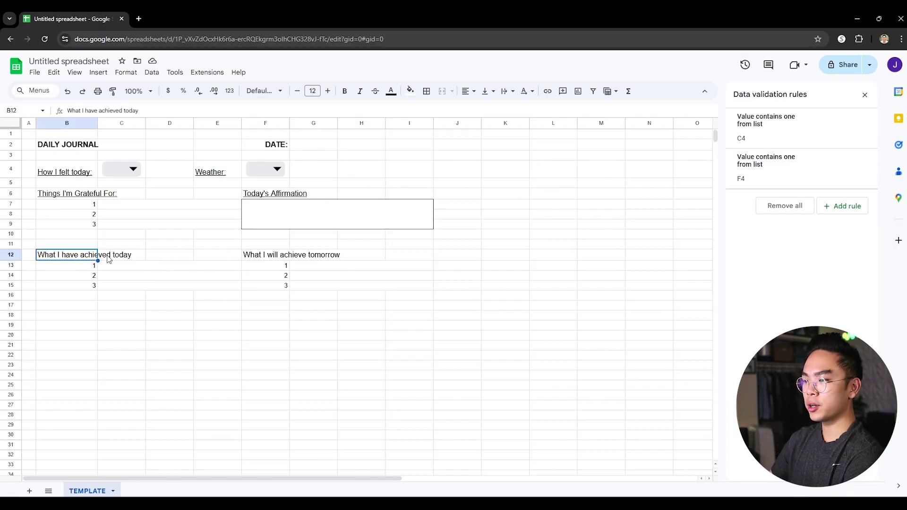
key("ctrl+u")
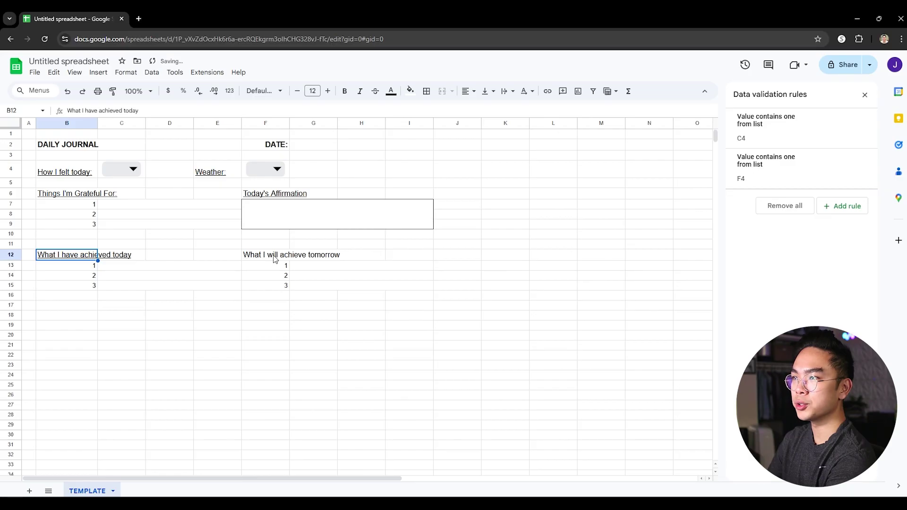
left_click(269, 258)
key("ctrl+u")
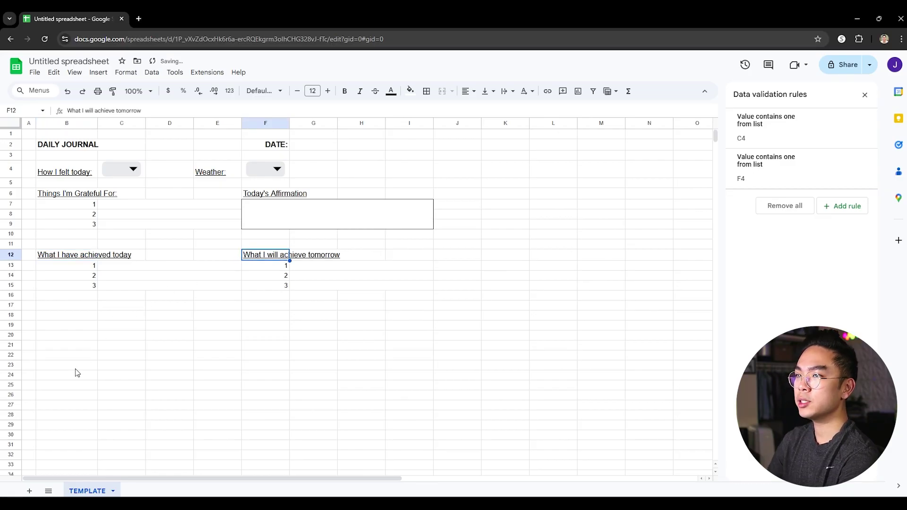
- Enter the heading "Overall Review for Today:" in B17 and format it at font size 12 with an underline
left_click(85, 307)
left_click(80, 329)
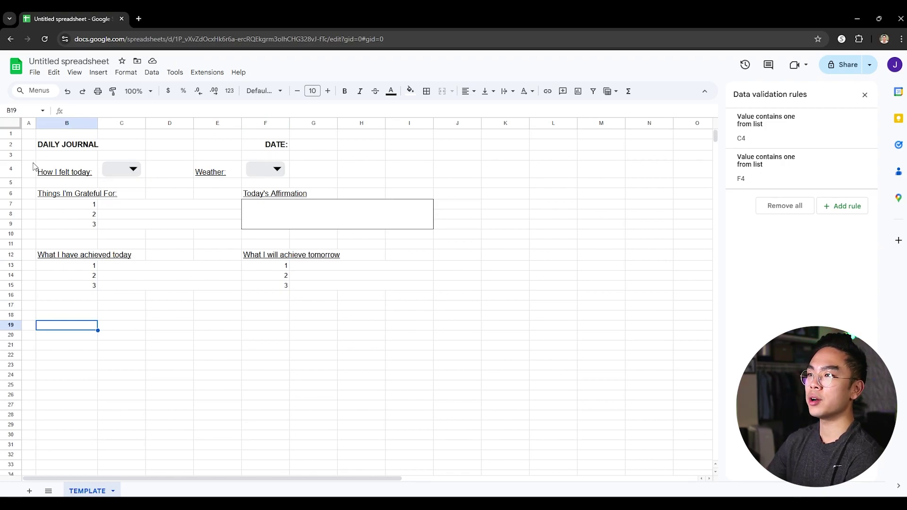
left_click(73, 303)
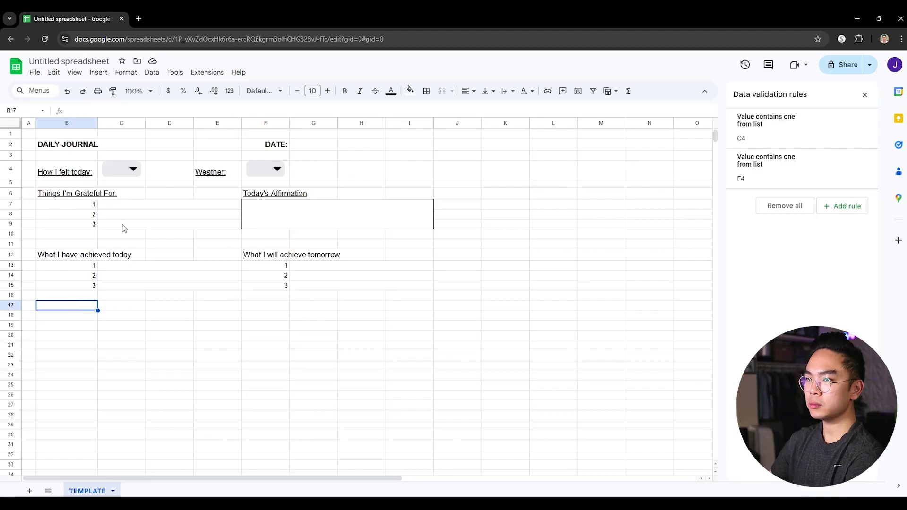
type("Overall Rev")
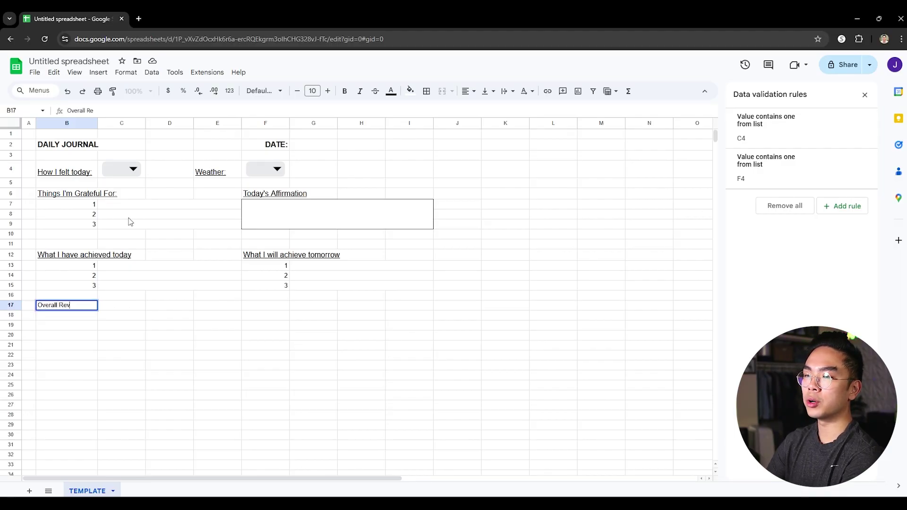
type("iew for Today:")
key("Return")
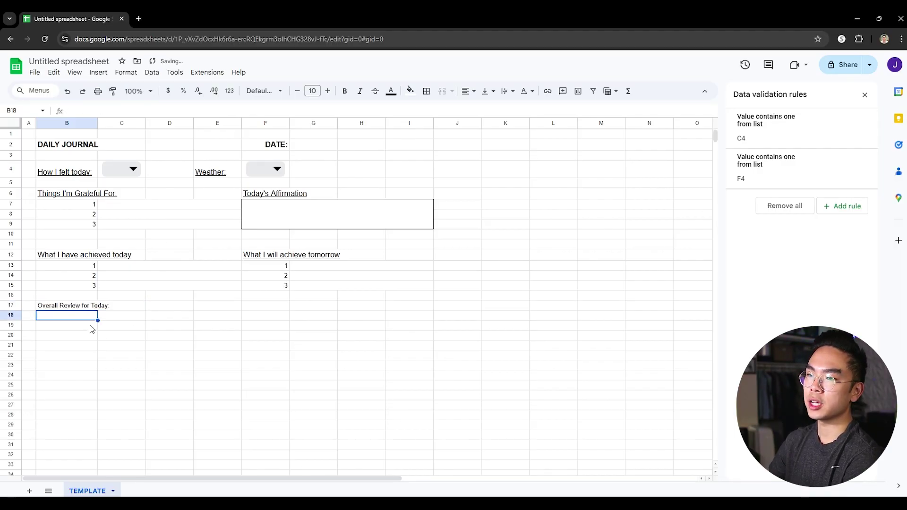
left_click(92, 305)
left_click(327, 91)
left_click(327, 90)
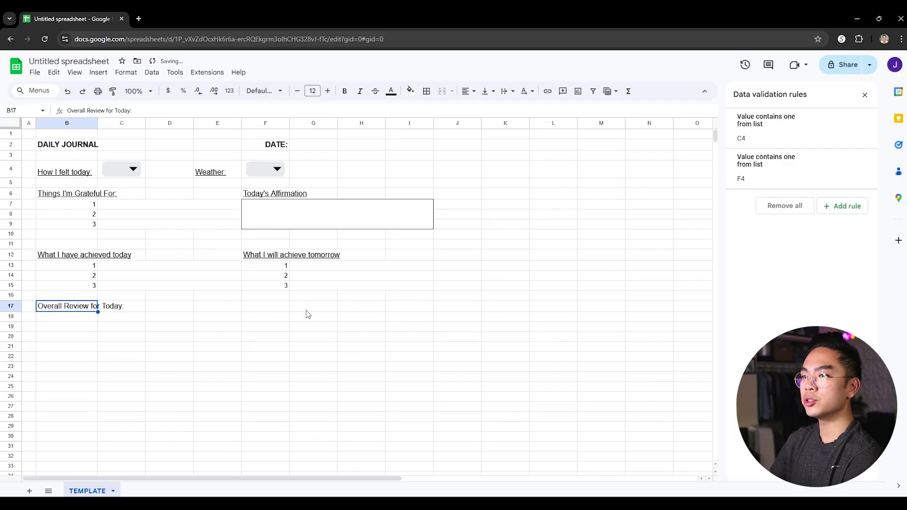
left_click(310, 337)
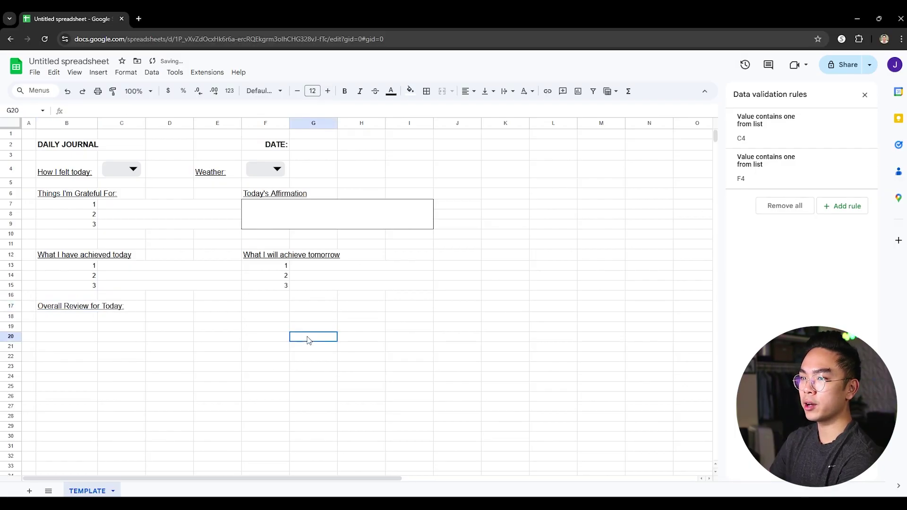
- Merge B18:I23 into one box below the overall review heading and turn on text wrapping for it
left_click(80, 318)
left_click_drag(81, 320, 409, 367)
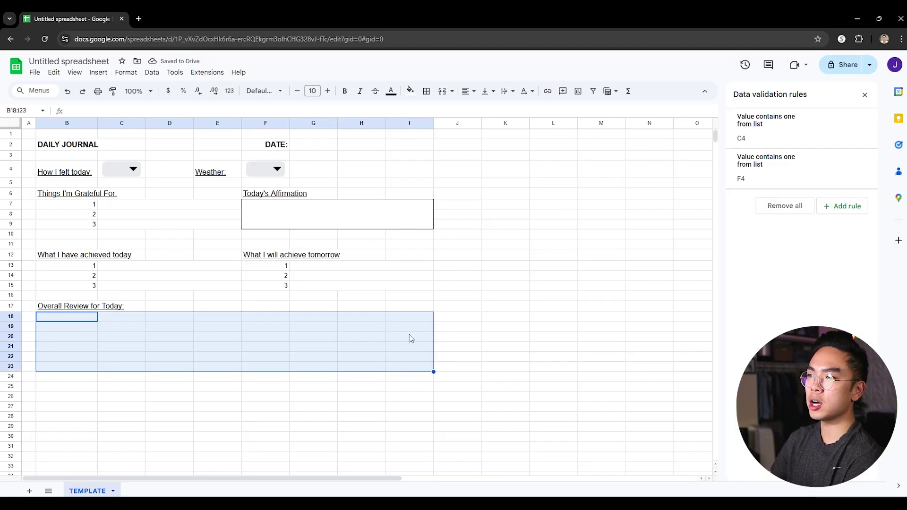
left_click(443, 91)
left_click(508, 92)
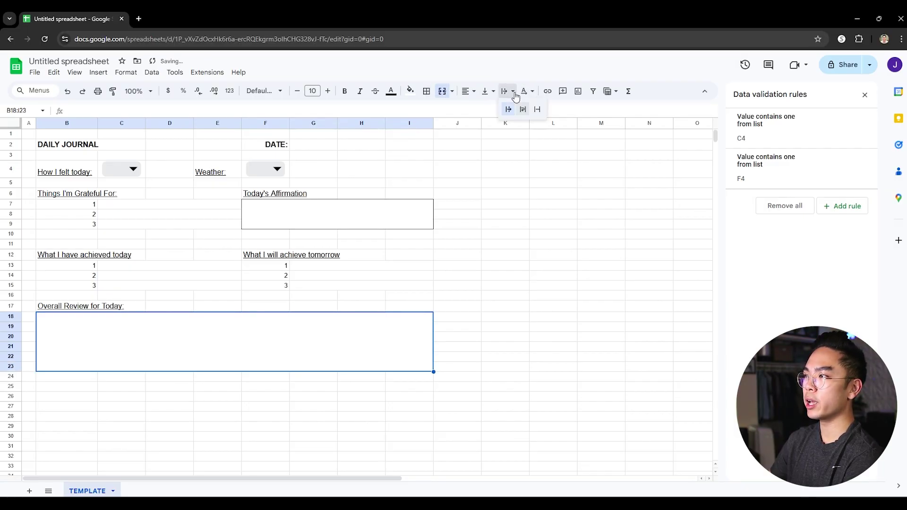
left_click(522, 111)
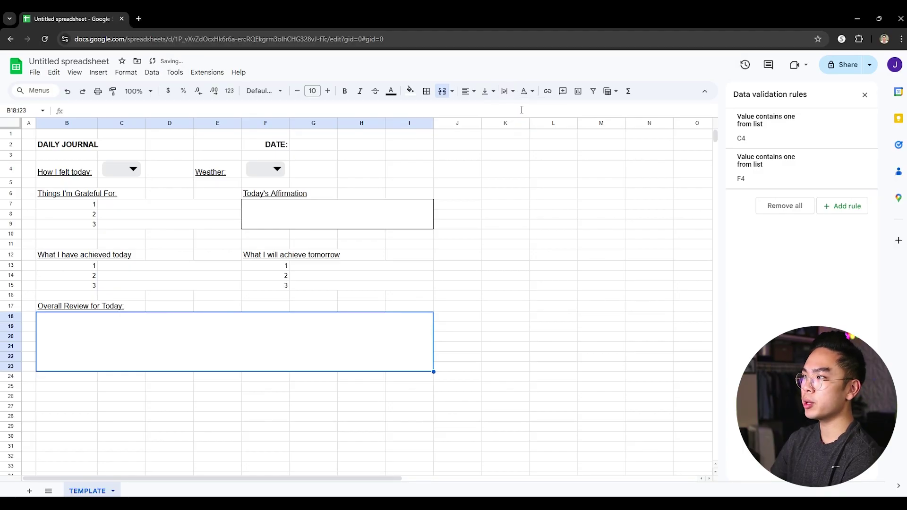
- Give the merged review box B18:I23 a thicker black outer border
left_click(427, 91)
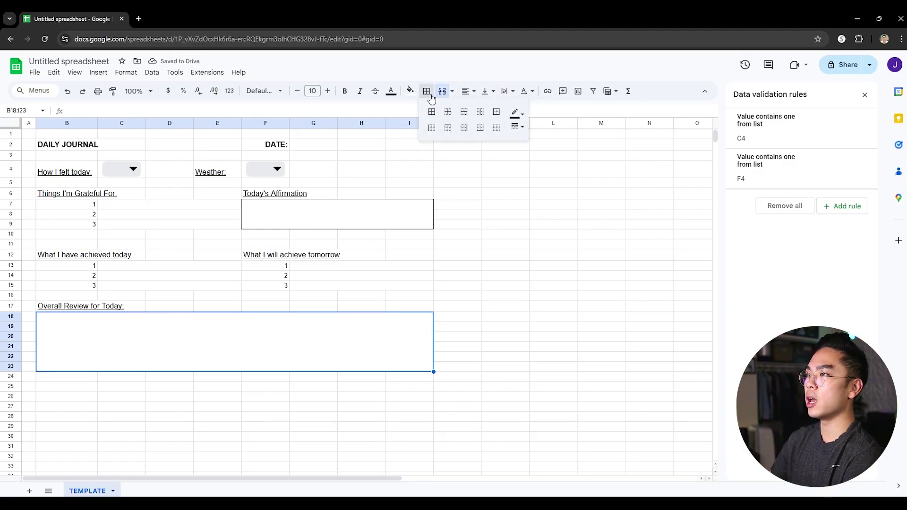
left_click(498, 116)
left_click(518, 126)
left_click(541, 166)
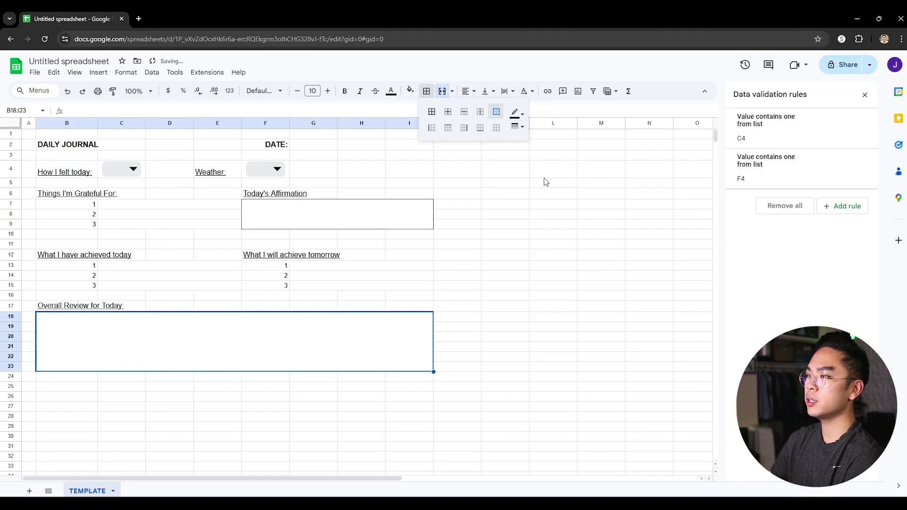
left_click(544, 255)
left_click(308, 354)
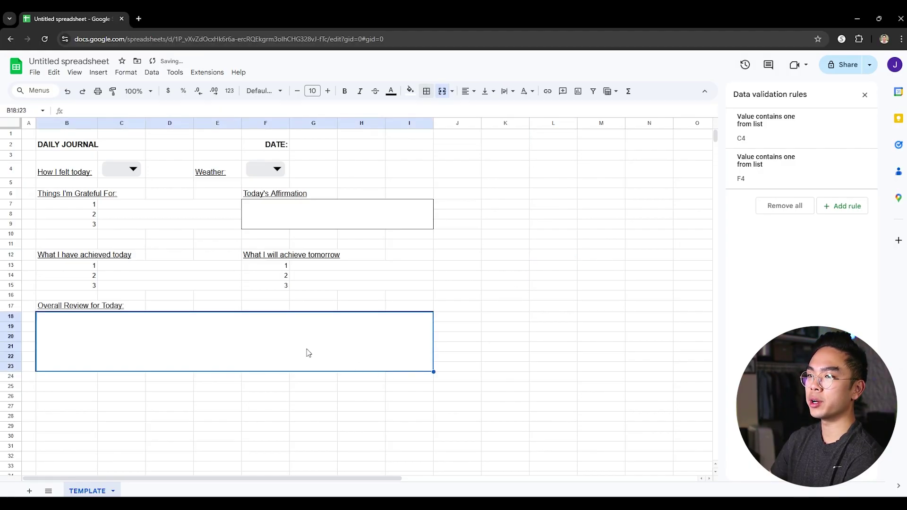
left_click(265, 218)
left_click(426, 92)
left_click(517, 118)
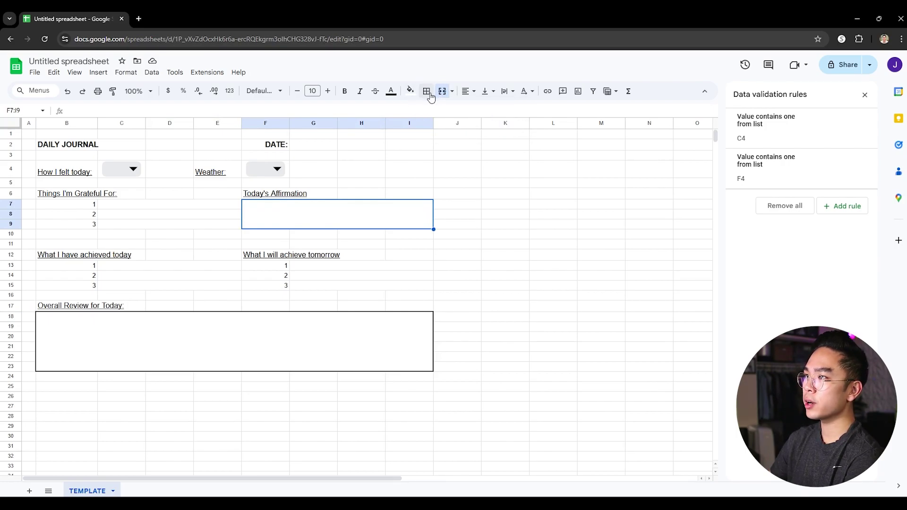
left_click(427, 91)
left_click(517, 127)
left_click(540, 194)
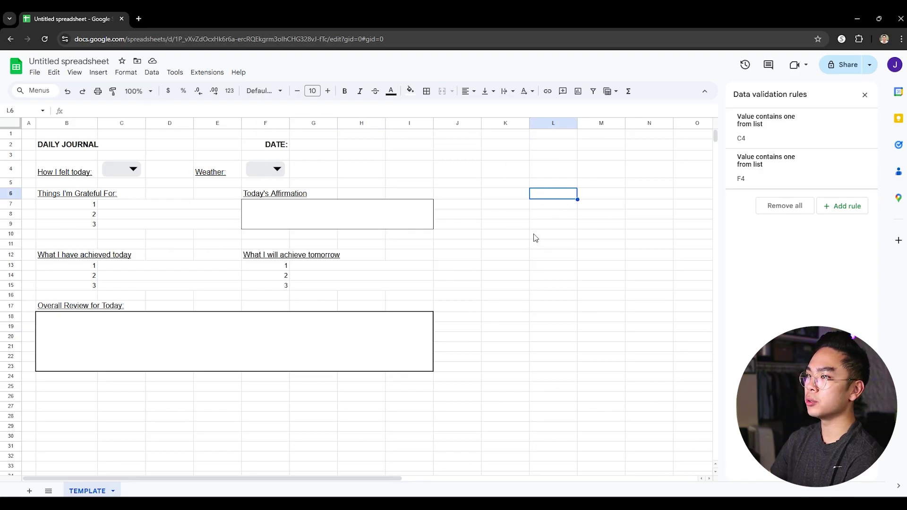
- Apply a thicker outer border to the affirmation box F7:I9 to match the review box
left_click(416, 210)
left_click(431, 94)
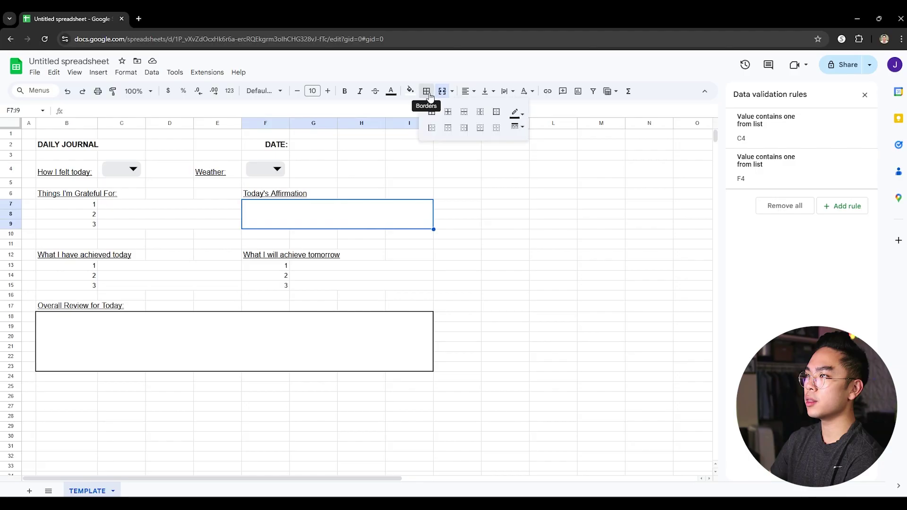
left_click(517, 126)
left_click(543, 167)
left_click(403, 208)
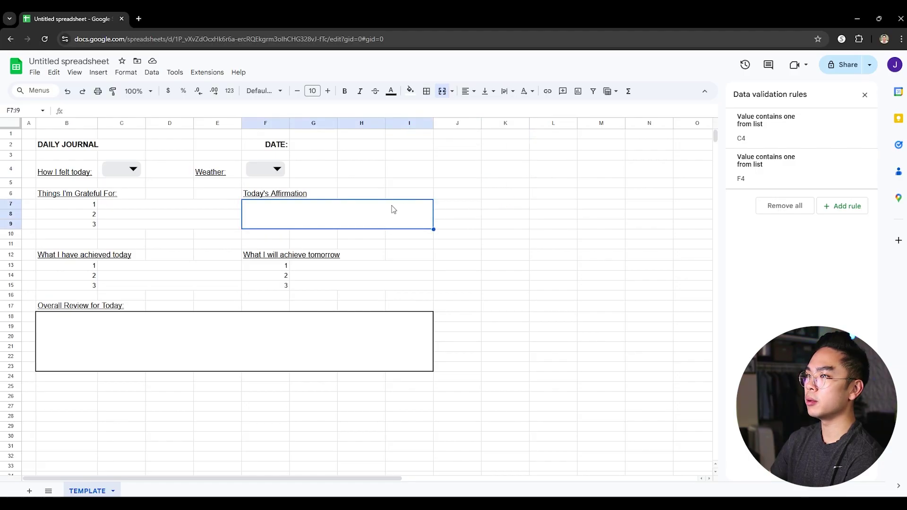
left_click(426, 92)
left_click(496, 111)
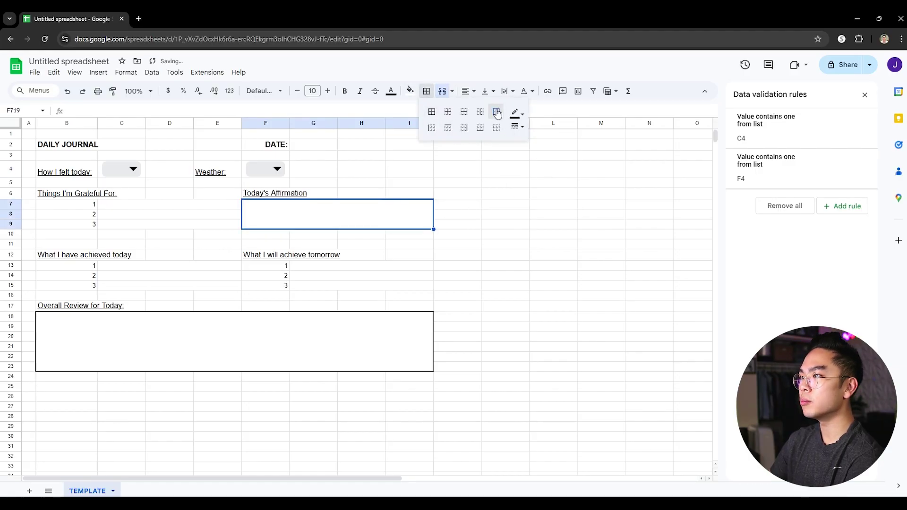
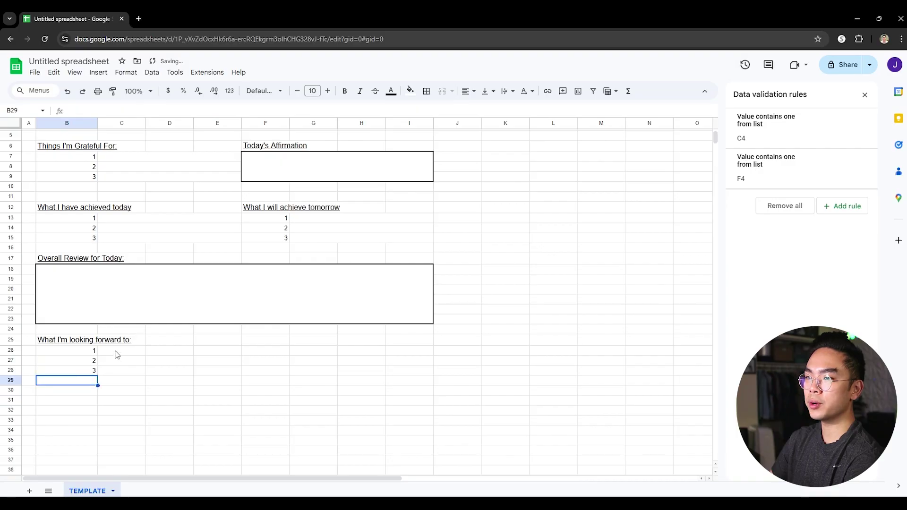
- Merge columns C to F separately in rows 26, 27 and 28, beside the looking-forward-to numbers
left_click(313, 361)
left_click_drag(135, 353, 285, 354)
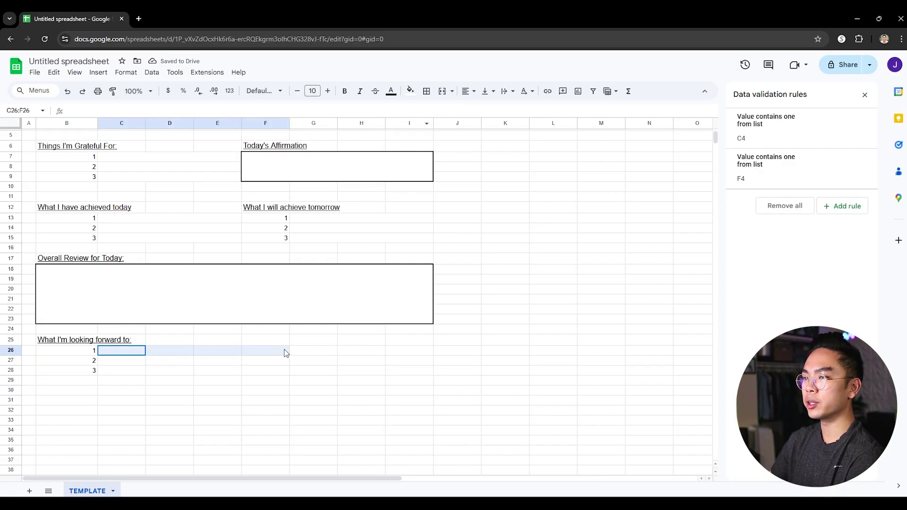
left_click(442, 90)
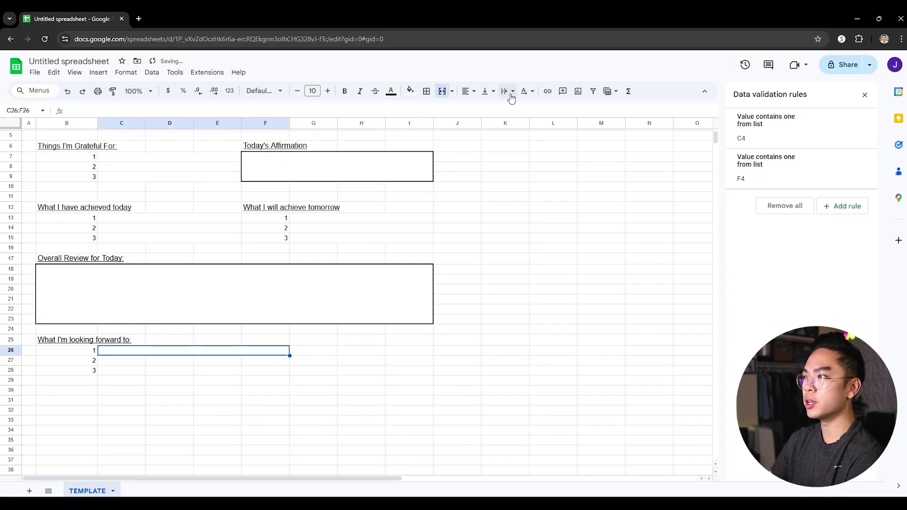
left_click_drag(125, 361, 264, 364)
left_click(442, 91)
left_click_drag(137, 370, 272, 372)
left_click(442, 91)
- Turn on text wrapping for the merged looking-forward-to cells C26:F28
left_click(180, 362)
left_click_drag(178, 352, 180, 371)
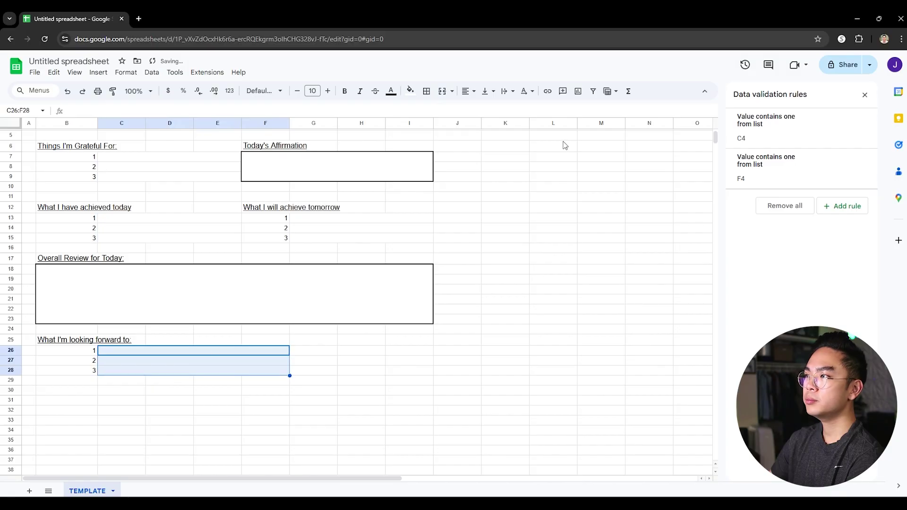
left_click(508, 92)
left_click(522, 110)
left_click(483, 280)
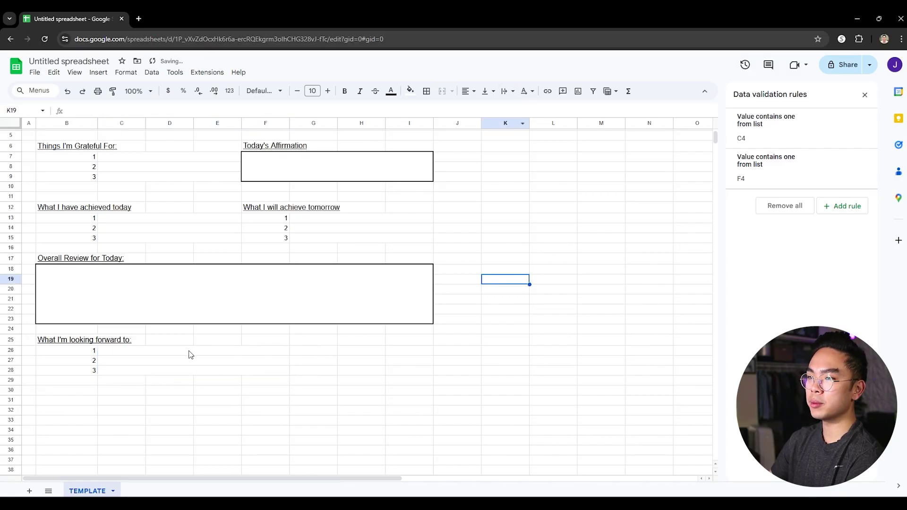
left_click(114, 354)
scroll(142, 376, "up", 2)
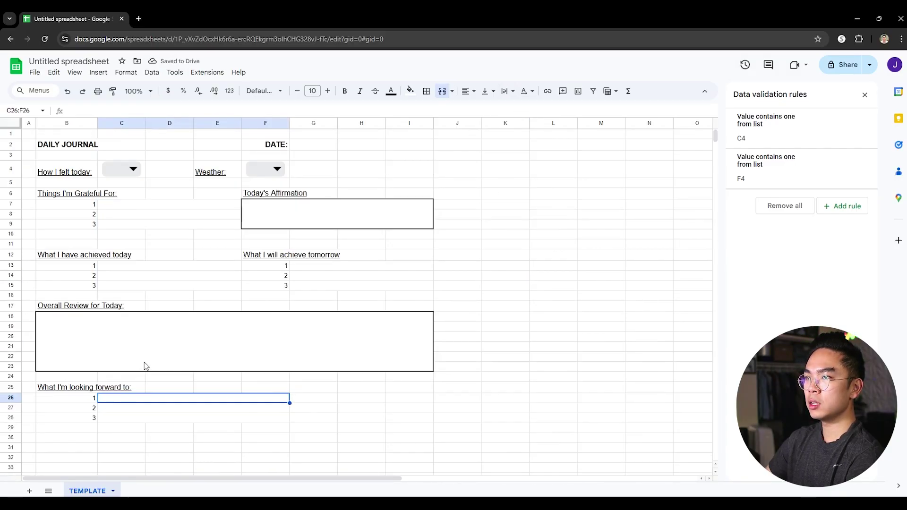
scroll(430, 351, "down", 2)
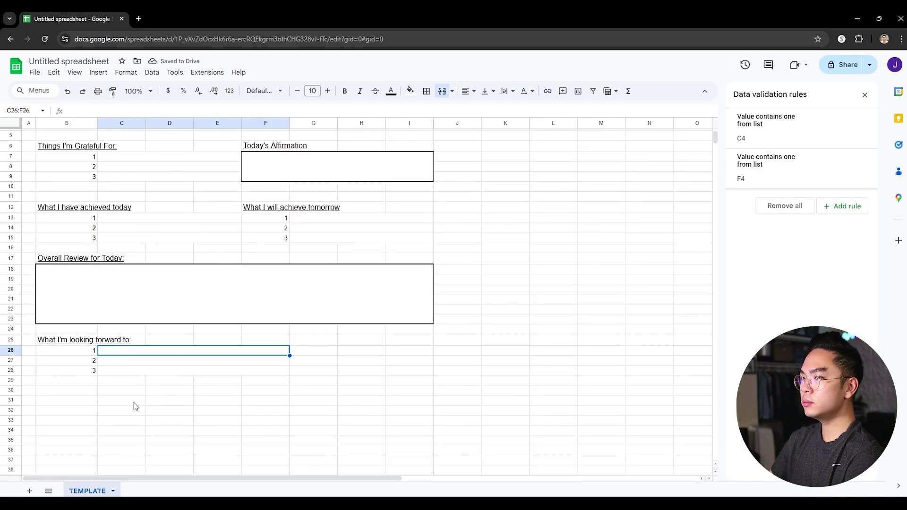
- Enter the heading "To-Do List:" in B30 and format it at font size 12 with an underline
left_click(85, 394)
type("To")
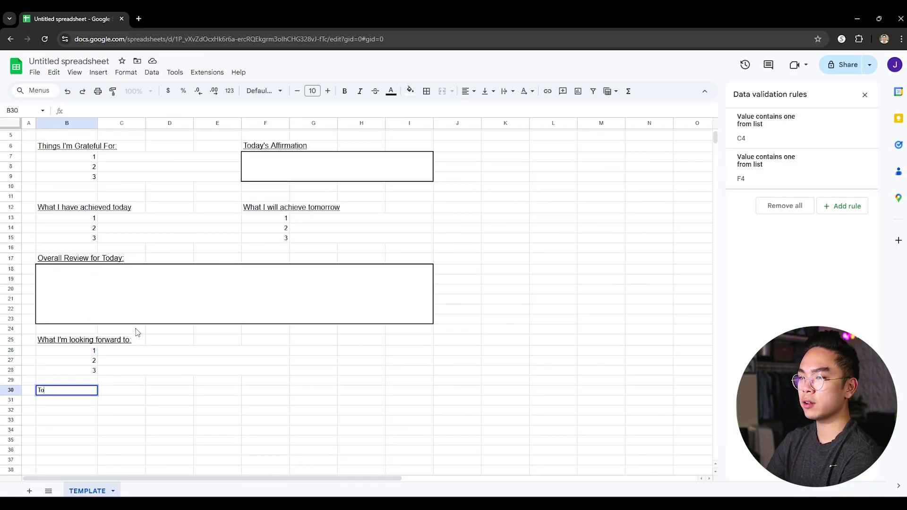
type("-Do List:")
key("Return")
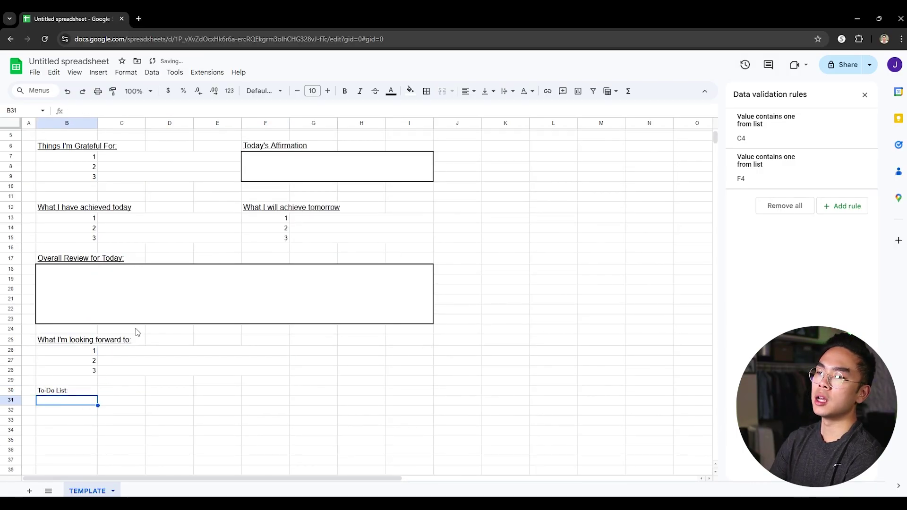
left_click(83, 392)
left_click(305, 96)
type("12")
key("Return")
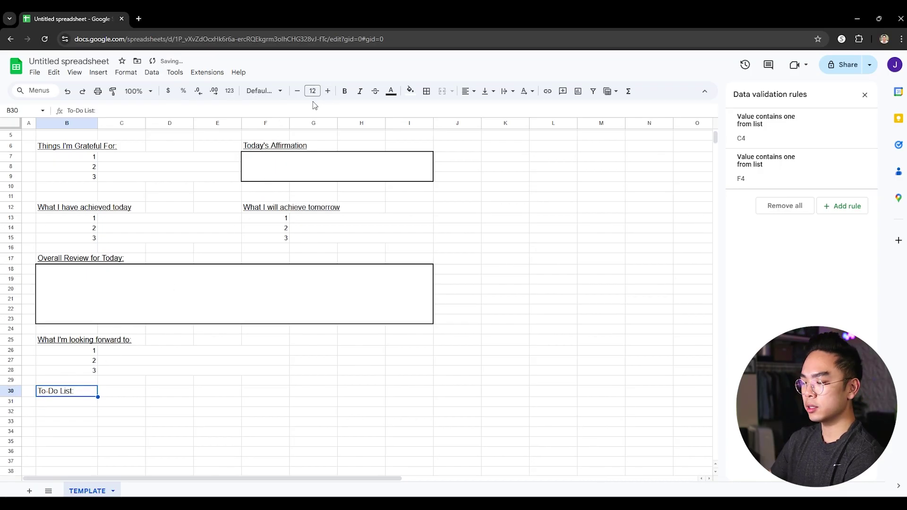
left_click(266, 381)
left_click(90, 404)
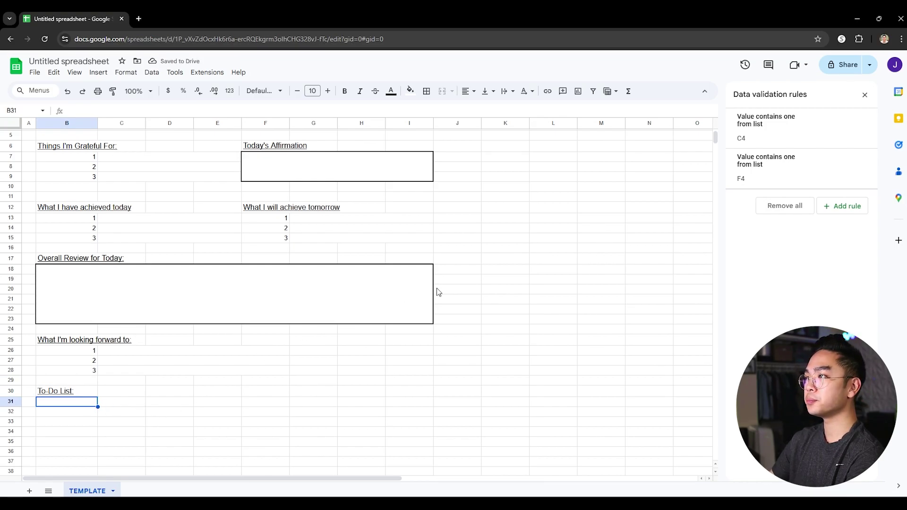
scroll(455, 284, "down", 1)
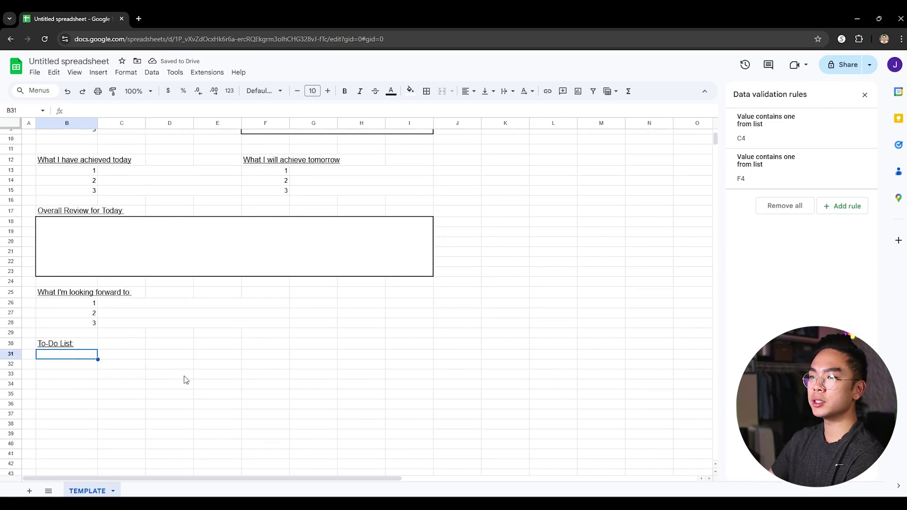
- Merge columns B to D separately in each of rows 31 to 36 under the To-Do List heading
left_click_drag(85, 357, 160, 360)
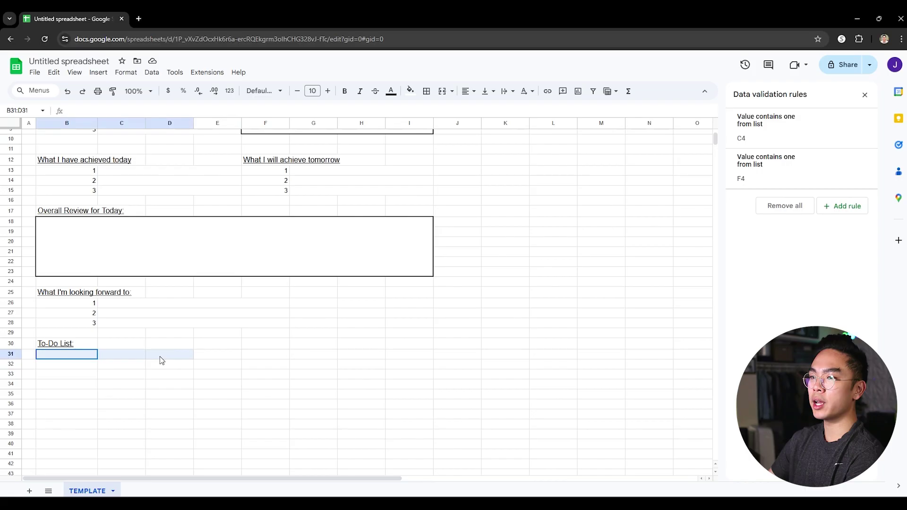
left_click_drag(159, 360, 169, 414)
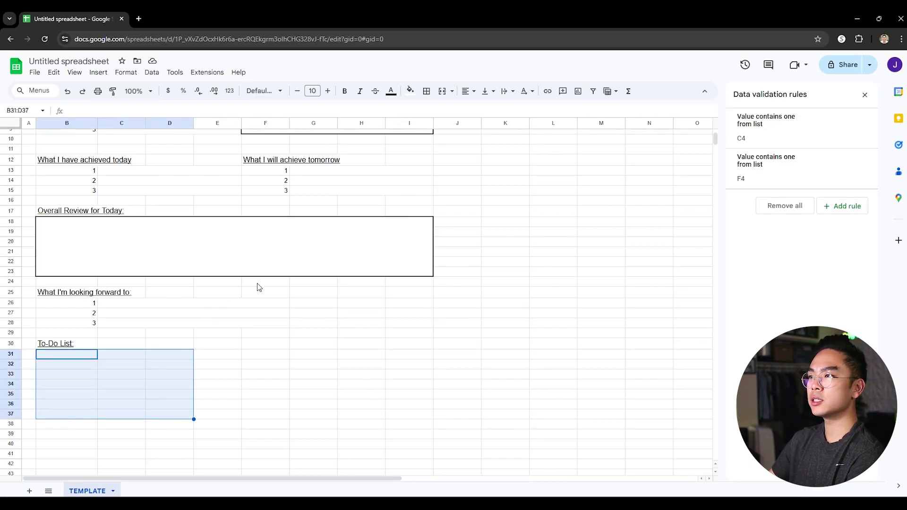
left_click(265, 364)
left_click_drag(71, 355, 171, 361)
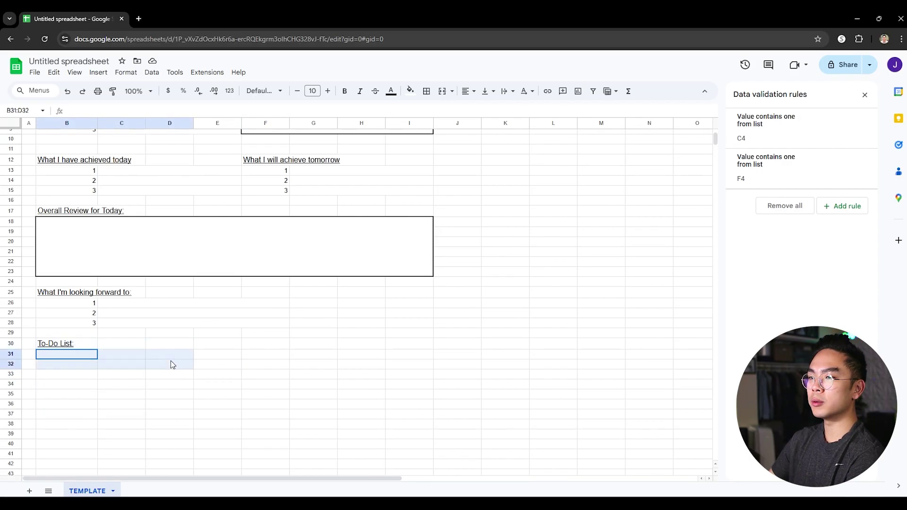
left_click(442, 95)
left_click_drag(93, 368, 170, 365)
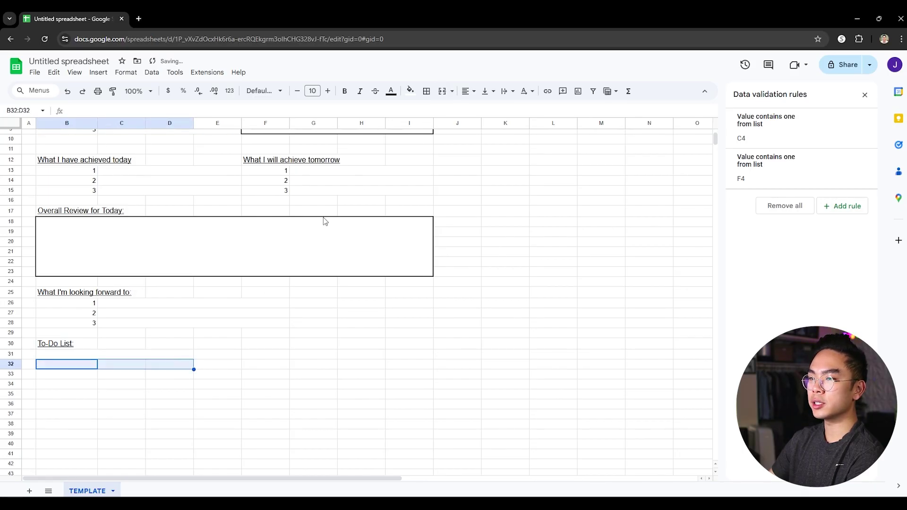
left_click(441, 97)
left_click_drag(88, 378, 148, 376)
left_click(444, 99)
left_click_drag(90, 385, 168, 384)
left_click(436, 97)
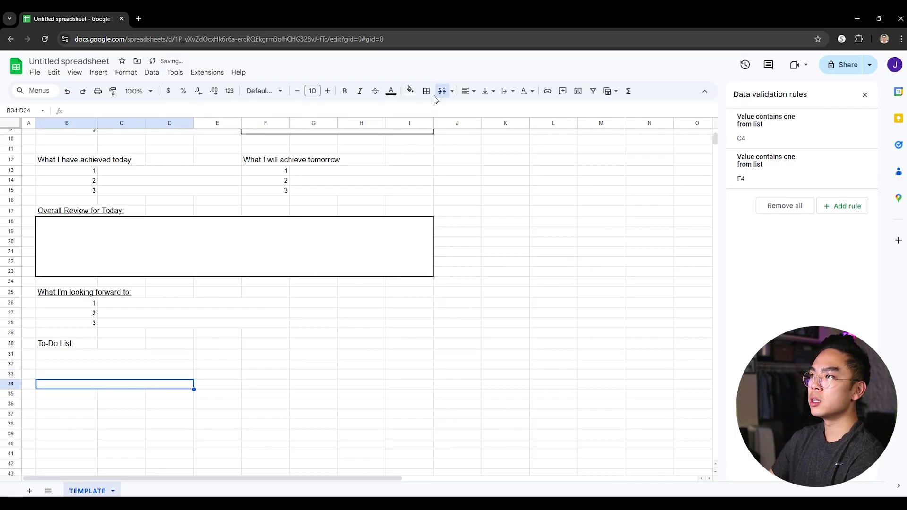
left_click_drag(101, 396, 178, 395)
left_click(444, 91)
left_click_drag(90, 404, 168, 405)
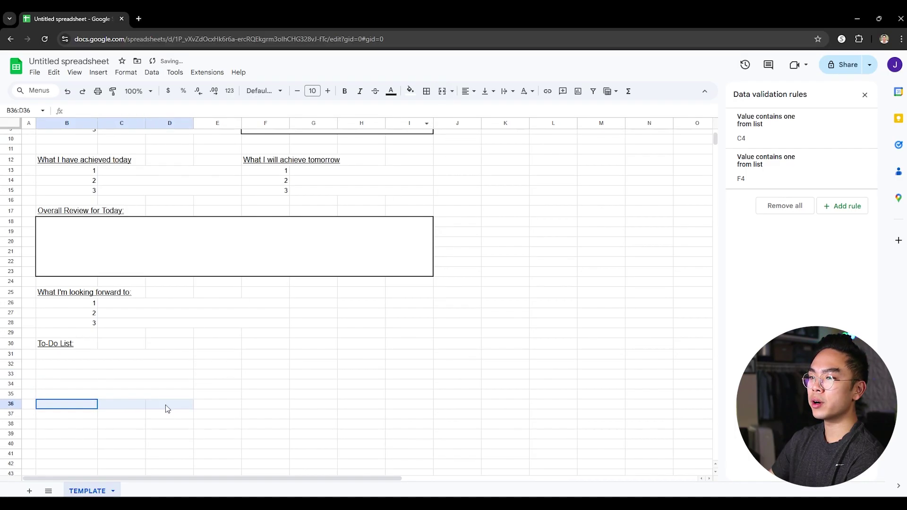
left_click(444, 94)
- Try a bottom border on the merged to-do cells B31:D36
left_click_drag(52, 354, 159, 404)
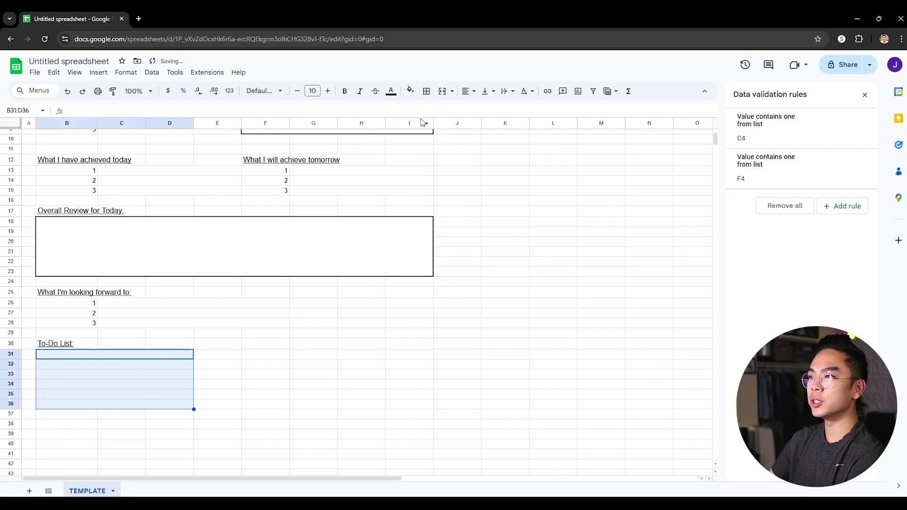
left_click(426, 91)
left_click(480, 128)
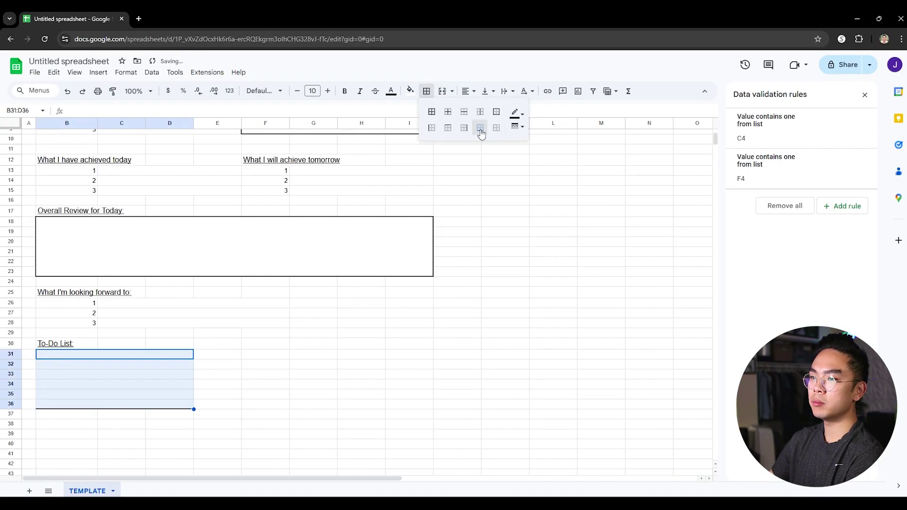
left_click(239, 377)
left_click(178, 361)
left_click(178, 355)
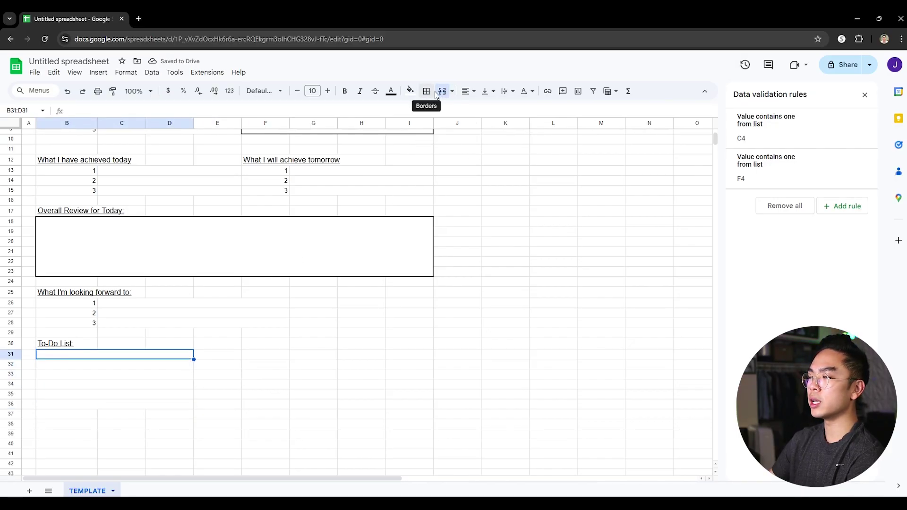
- Add horizontal inner borders and a bottom border to the merged to-do cells B31:D36
left_click_drag(189, 355, 178, 405)
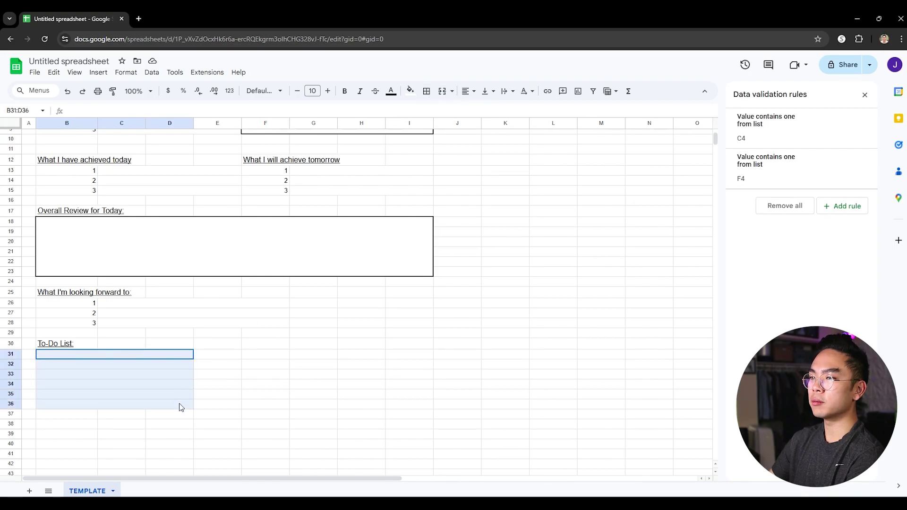
left_click(428, 93)
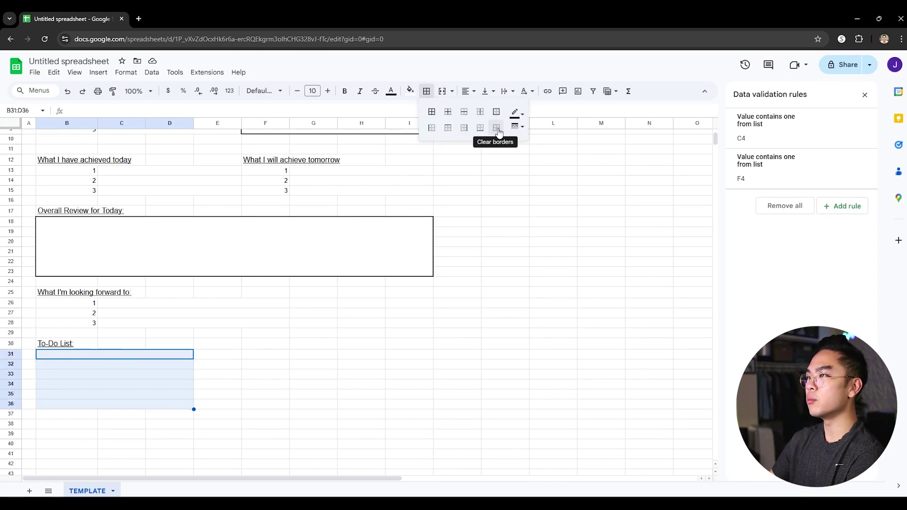
left_click(464, 113)
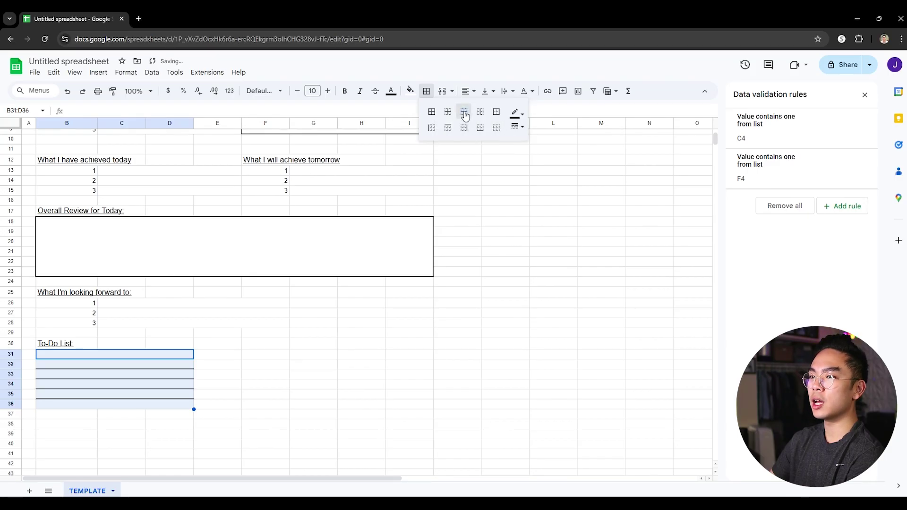
left_click(480, 128)
left_click(532, 348)
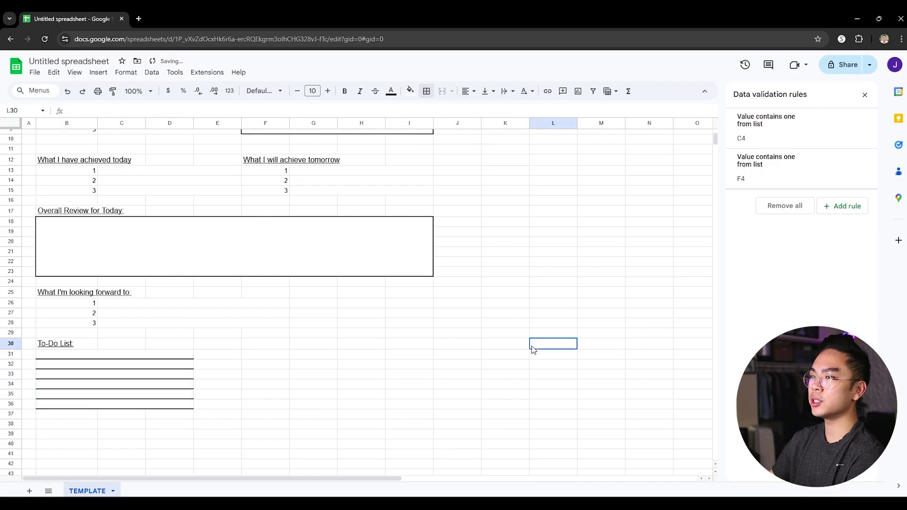
- Test the to-do lines with sample text in B31 and B32, and undo both entries
left_click(188, 357)
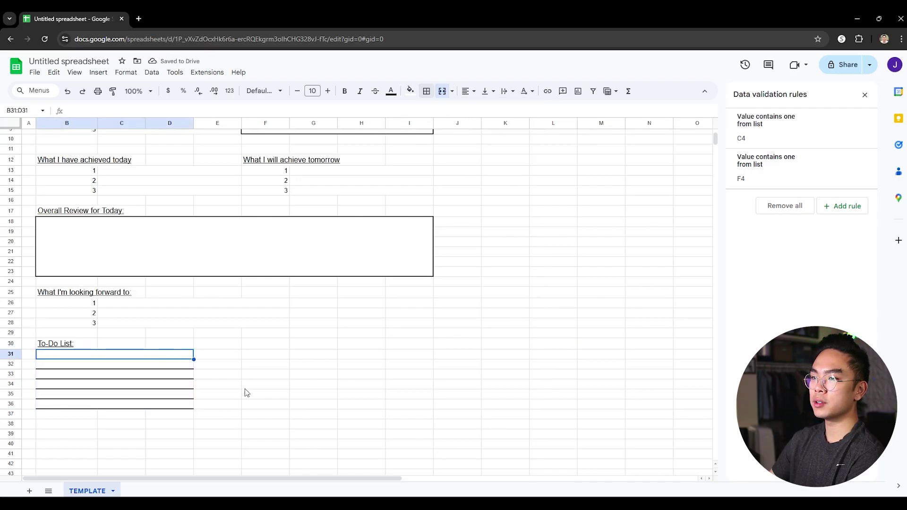
type("Toijaowdijaowjd")
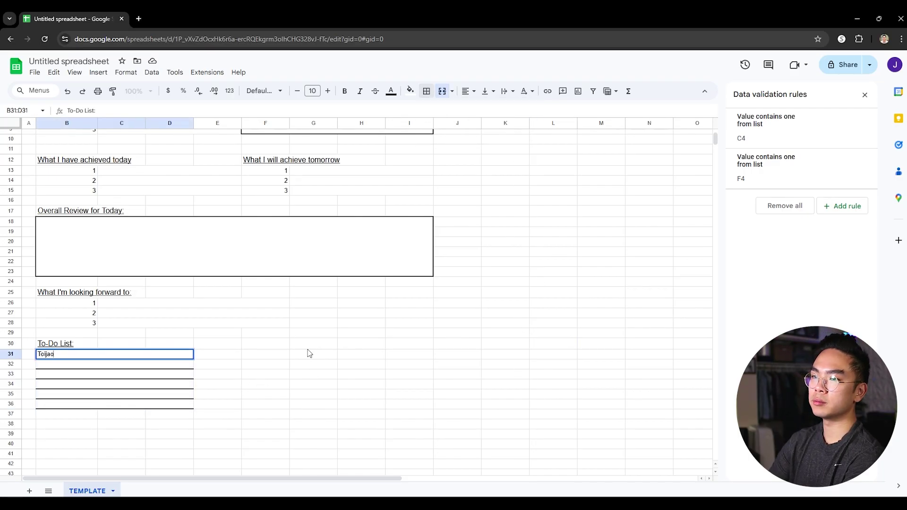
key("Return")
type("aojdoiwjdaowjd")
key("Return")
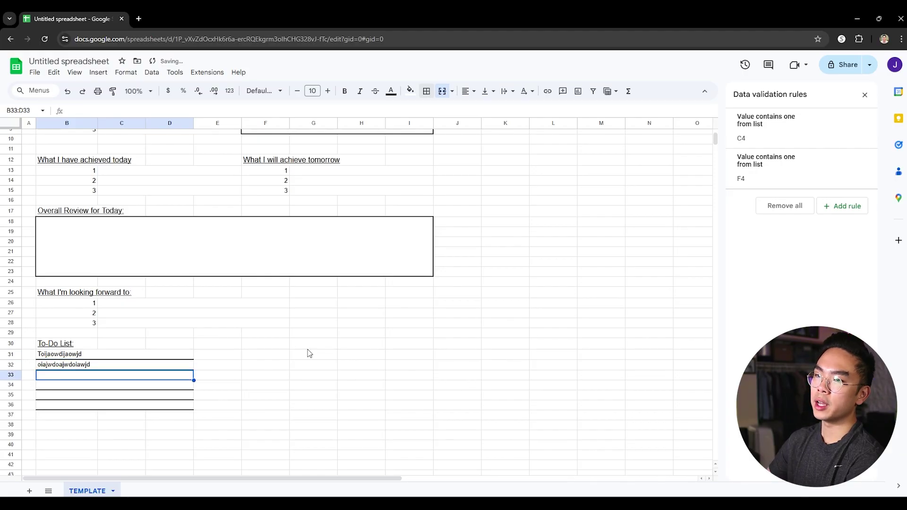
key("ctrl+z")
key("ctrl+z")
- Merge columns F to H separately in each of rows 31 to 36 for a second to-do column
left_click(311, 355)
left_click_drag(273, 361, 385, 359)
left_click(442, 90)
left_click_drag(283, 365, 383, 365)
left_click(442, 91)
left_click_drag(271, 375, 380, 374)
left_click(442, 90)
left_click_drag(275, 387, 382, 384)
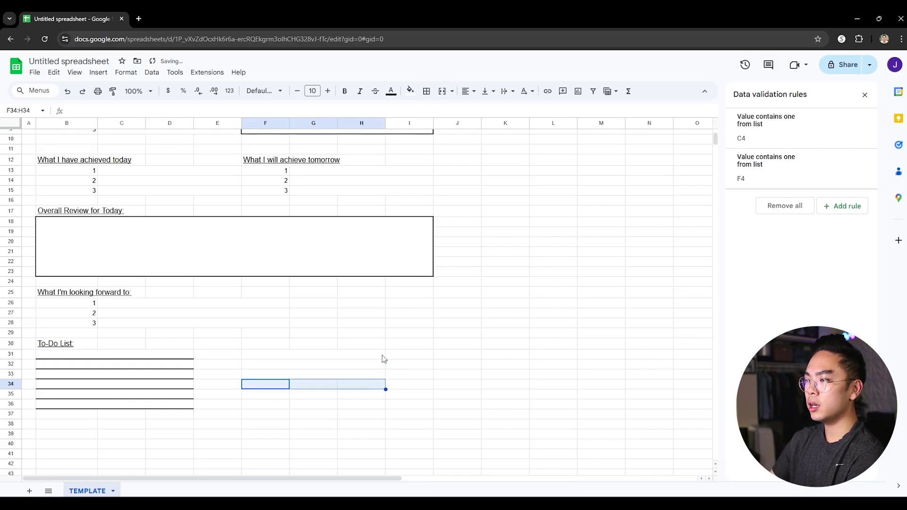
left_click(442, 91)
left_click_drag(279, 397, 378, 400)
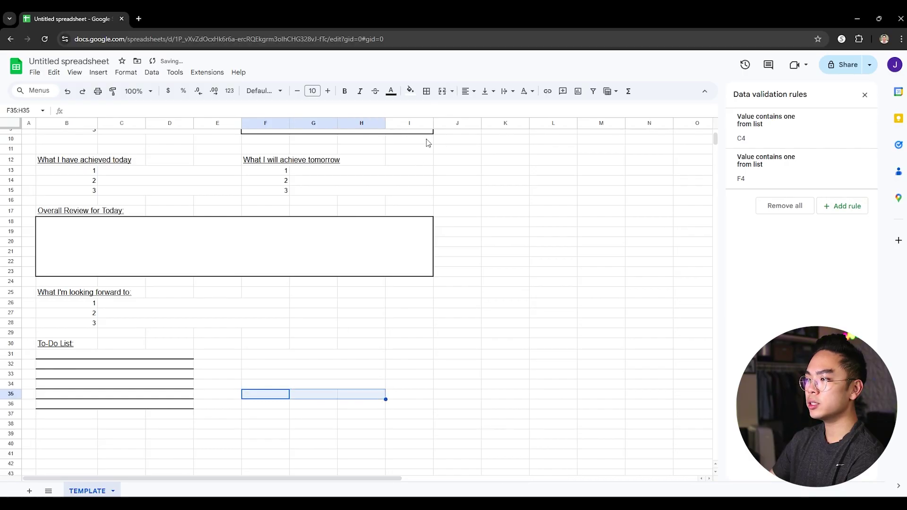
left_click(442, 91)
left_click_drag(279, 404, 349, 406)
left_click(442, 90)
- Widen column H slightly and add horizontal inner borders and a bottom border to the to-do cells F31:H36
left_click_drag(340, 355, 361, 407)
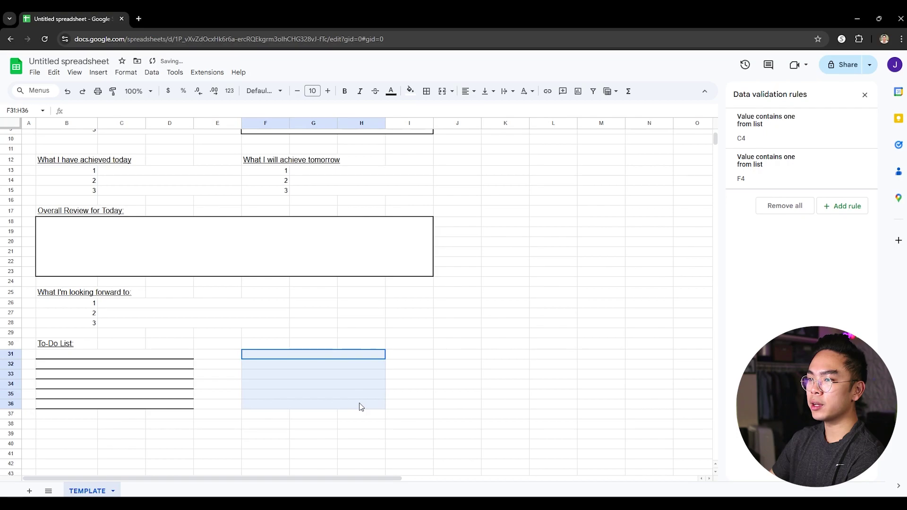
left_click_drag(386, 124, 389, 124)
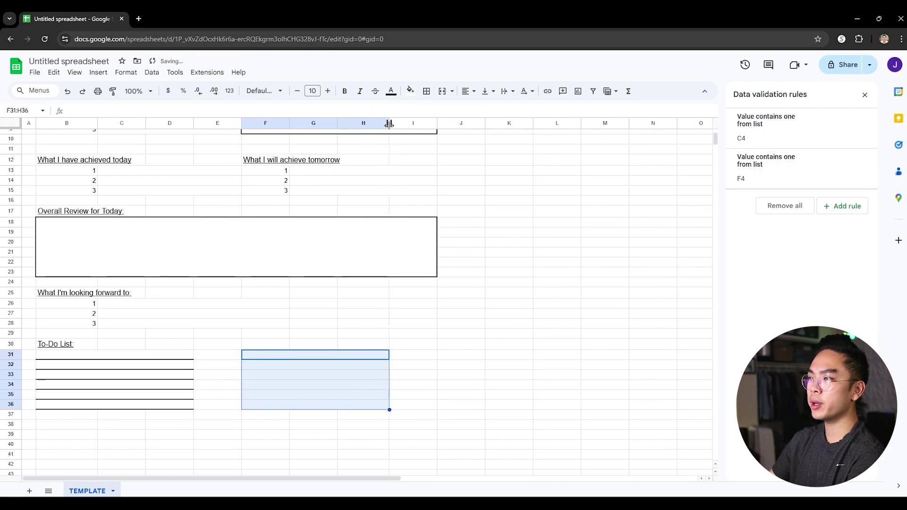
left_click(426, 91)
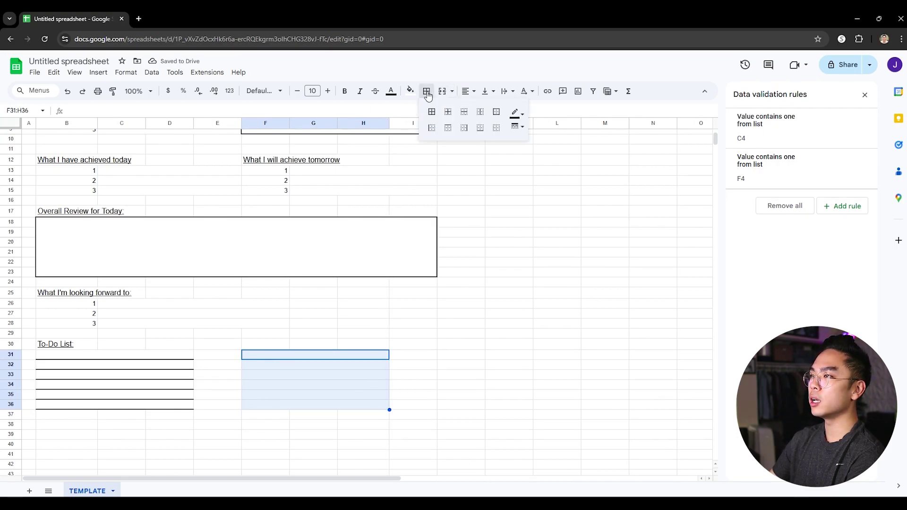
left_click(465, 115)
left_click(480, 131)
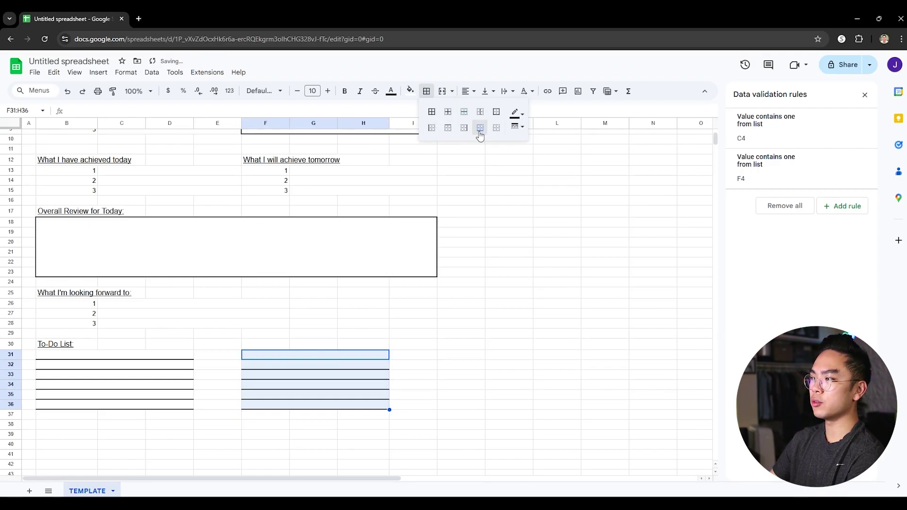
left_click(459, 407)
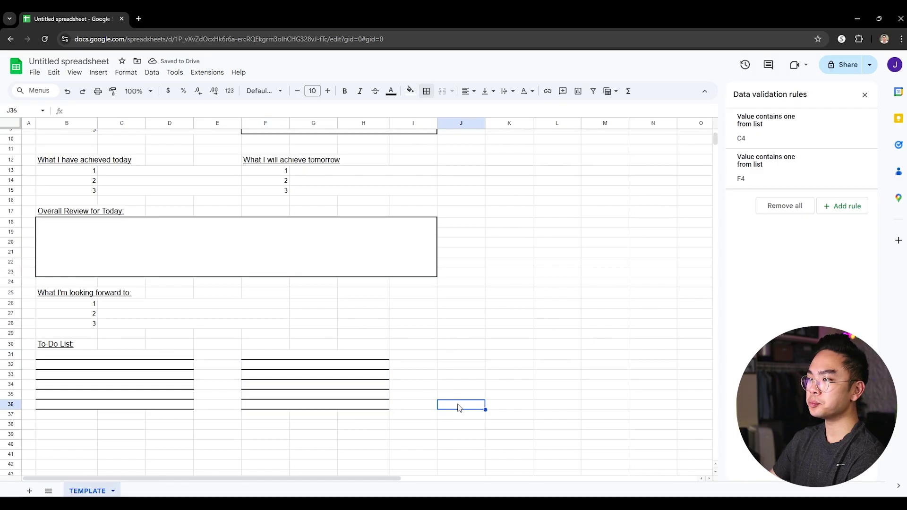
- Fill the whole of column A with the lightest yellow as a margin for the journal
scroll(484, 407, "up", 2)
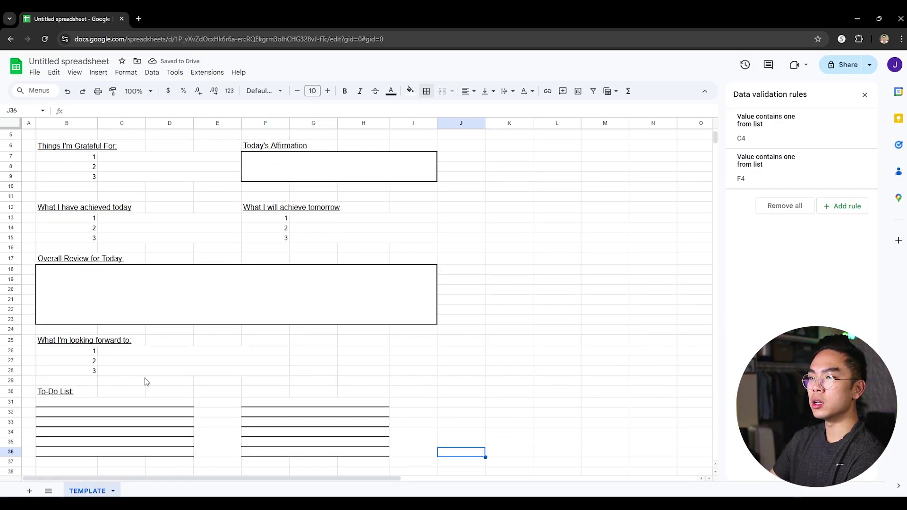
scroll(147, 382, "up", 2)
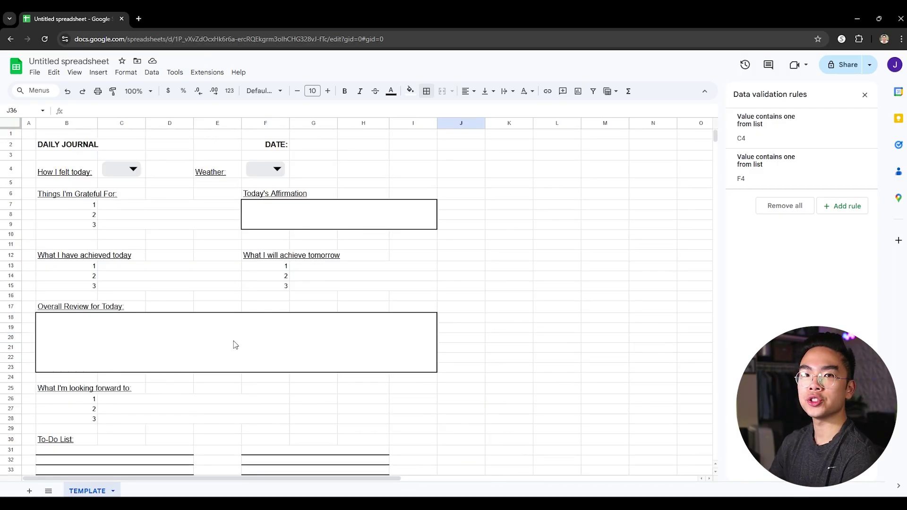
left_click_drag(34, 138, 27, 474)
scroll(28, 425, "up", 1)
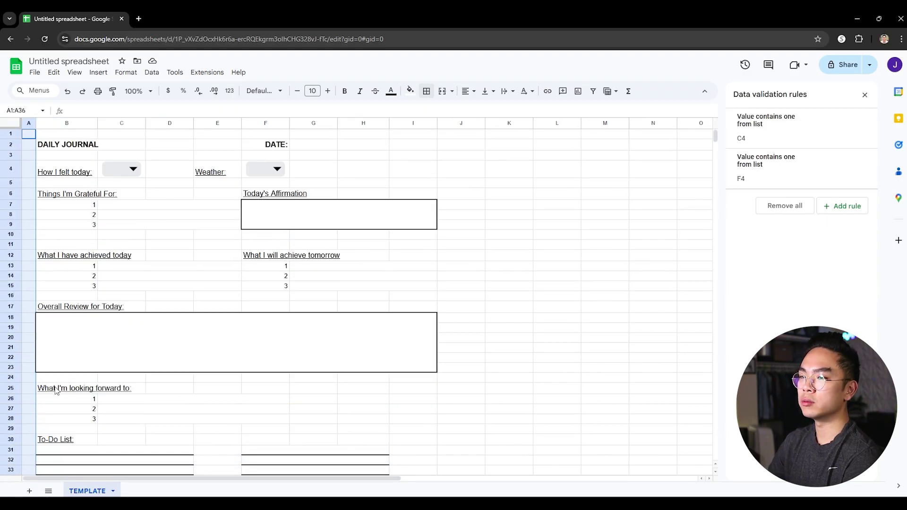
left_click(410, 91)
left_click(415, 111)
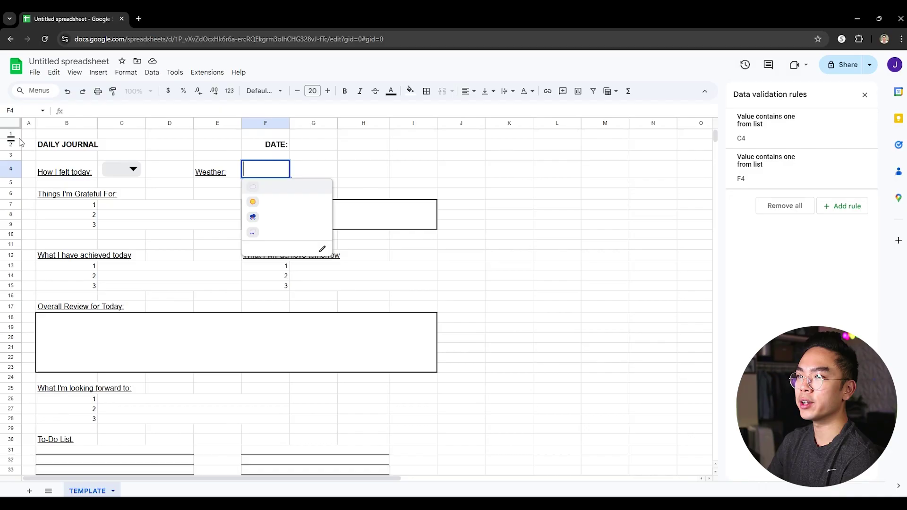
left_click(412, 89)
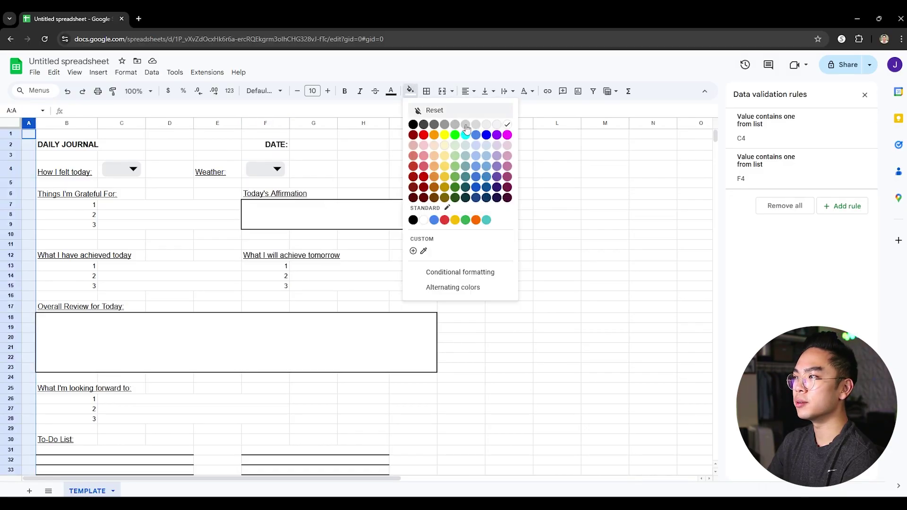
left_click(444, 149)
left_click(445, 158)
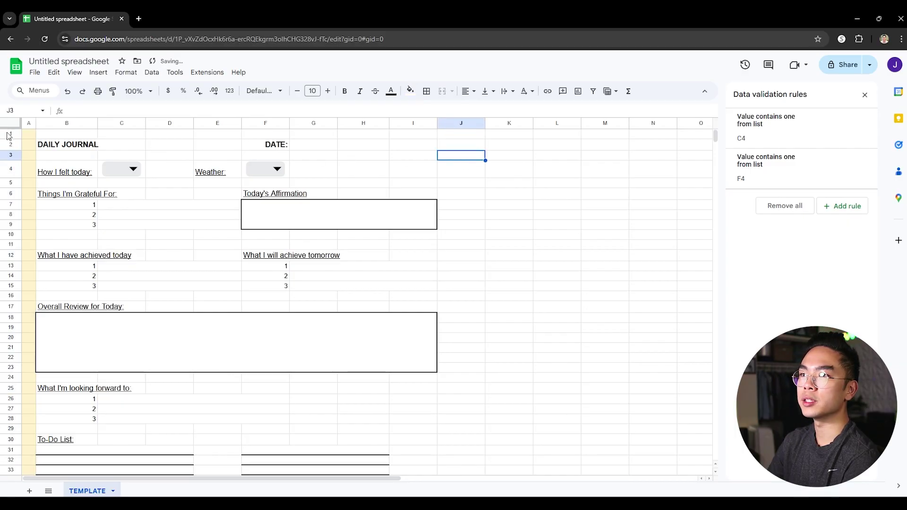
- Fill the whole of row 1 with the same light yellow as column A
left_click(8, 134)
left_click(410, 91)
left_click(447, 149)
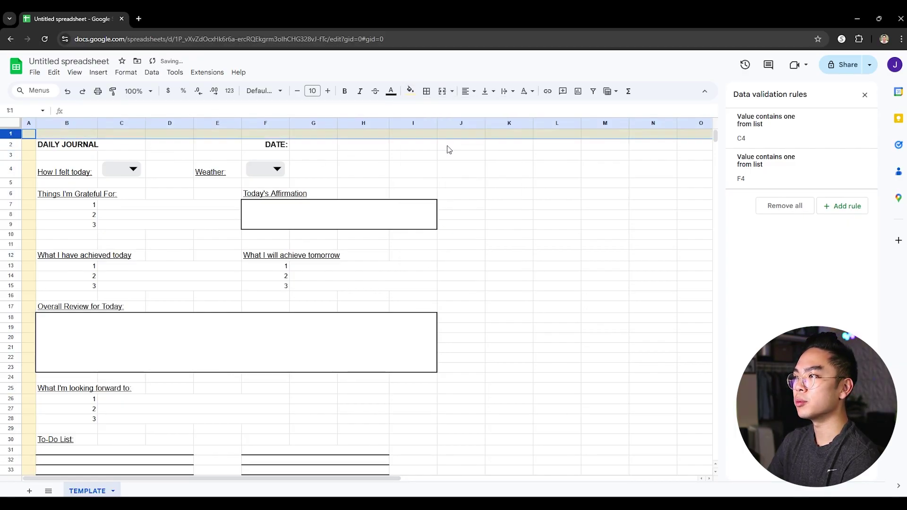
left_click(520, 169)
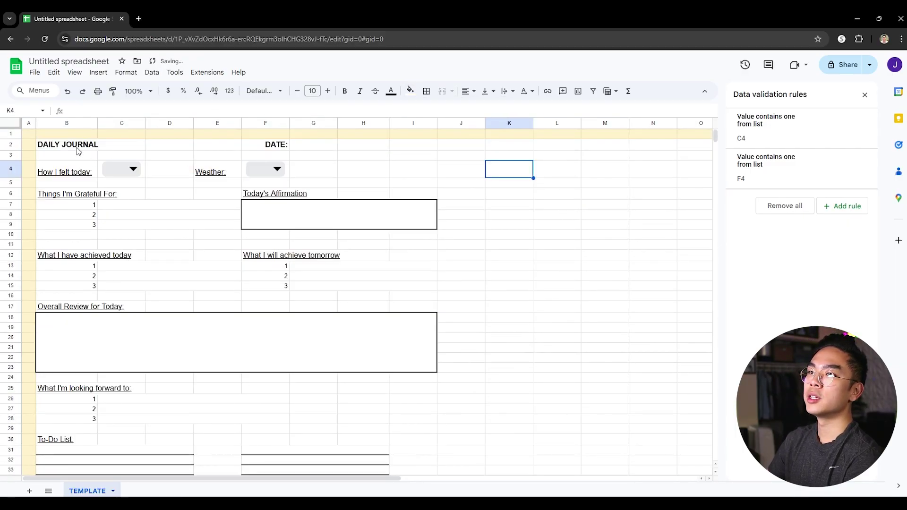
- Increase the font size of the DAILY JOURNAL title in B2 to 18
left_click(92, 144)
left_click(328, 91)
left_click(328, 90)
left_click(328, 91)
left_click(328, 90)
left_click(328, 91)
left_click(328, 91)
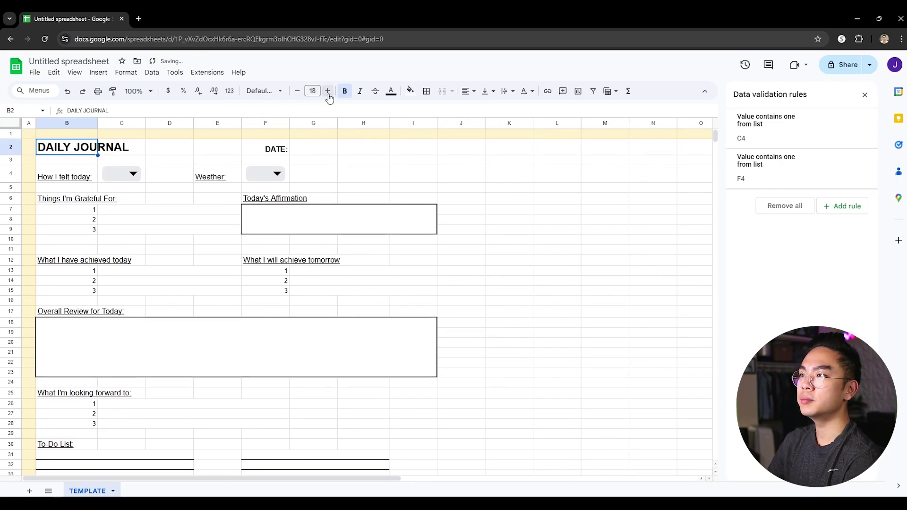
- Change the font of the entire sheet to Lexend
left_click(392, 185)
key("ctrl+a")
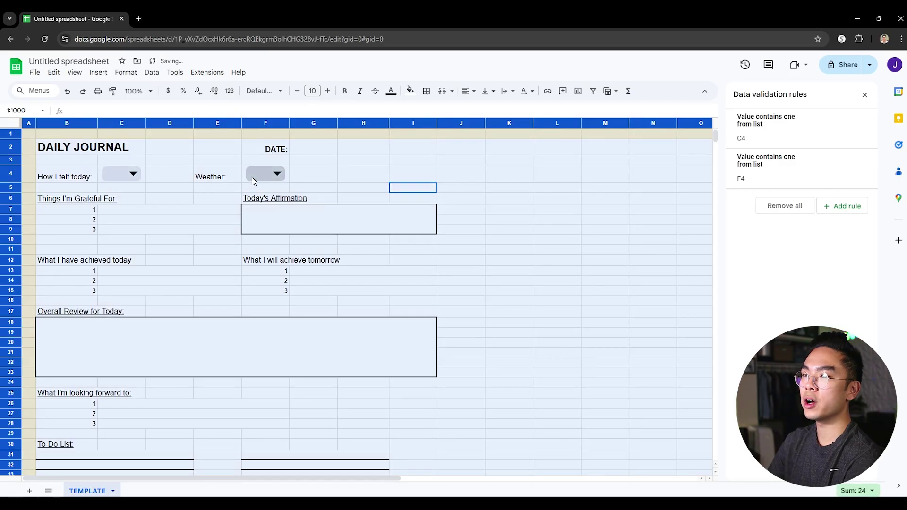
left_click(264, 90)
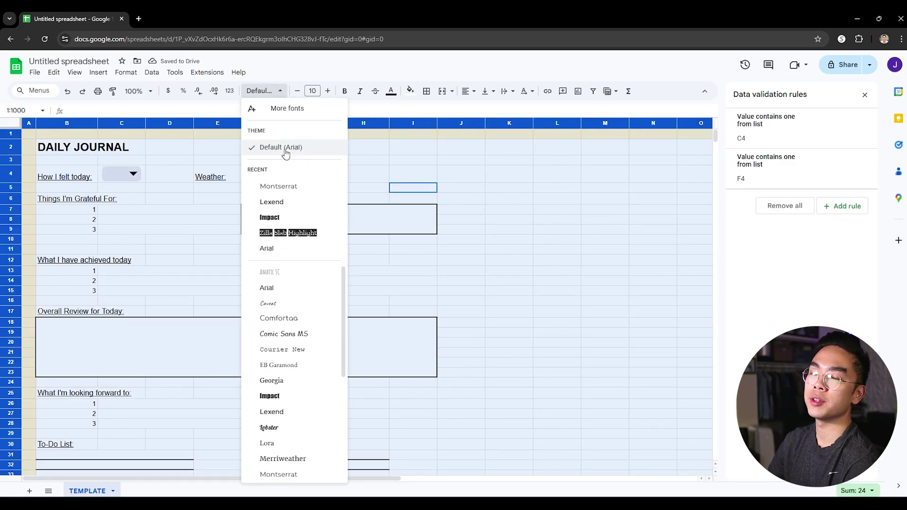
left_click(279, 203)
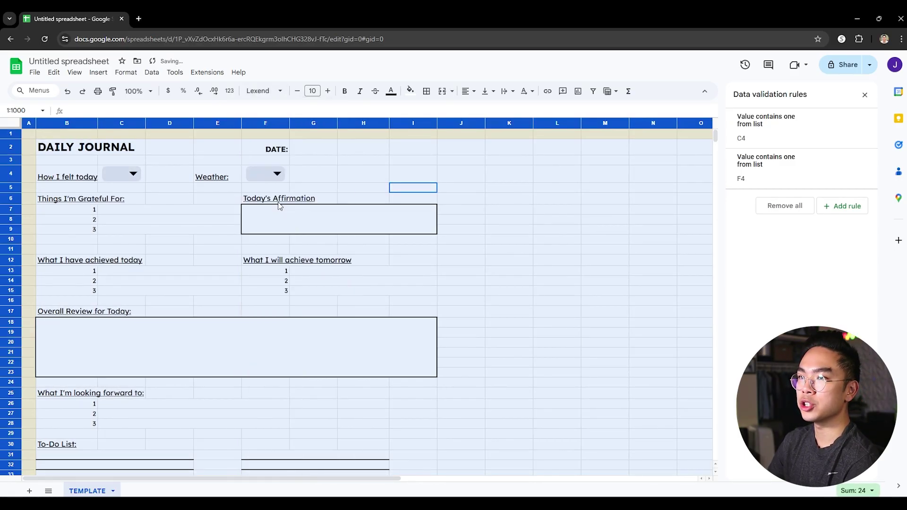
- Change the font of the entire sheet to Montserrat
left_click(482, 283)
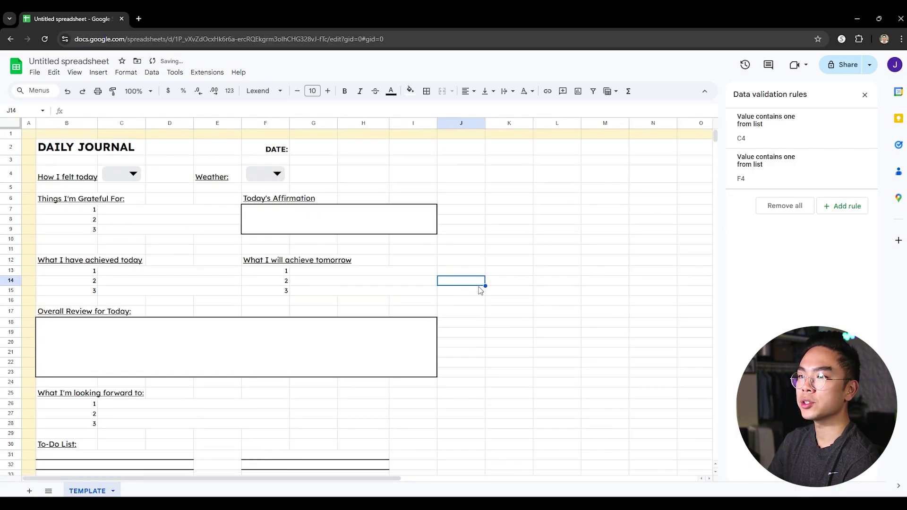
key("ctrl+a")
left_click(271, 92)
left_click(273, 203)
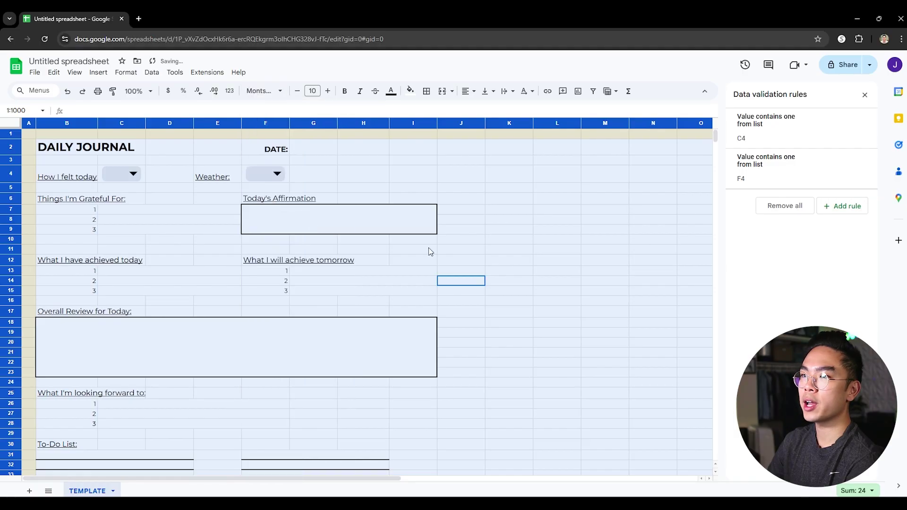
left_click(444, 248)
scroll(477, 248, "down", 5)
scroll(480, 255, "up", 5)
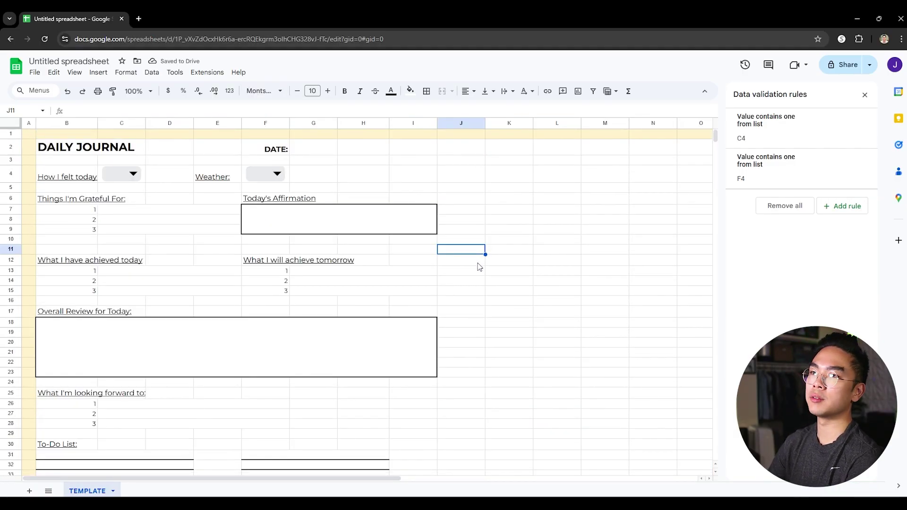
- Widen column B slightly and fill the How I felt today label in B4 with light blue
left_click_drag(97, 124, 101, 124)
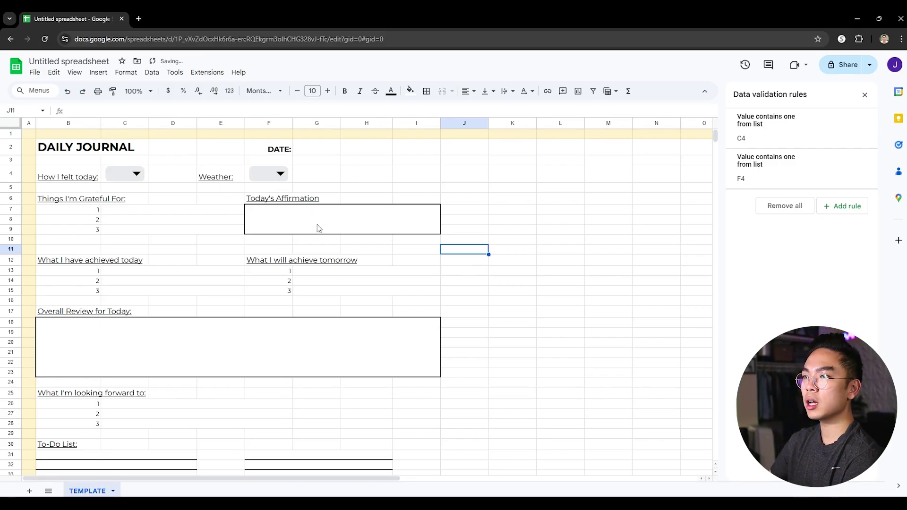
left_click(318, 151)
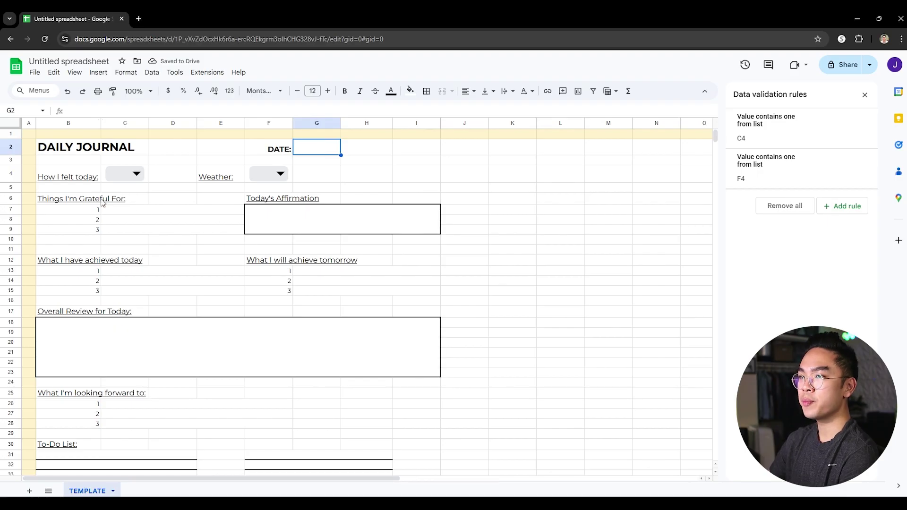
left_click(73, 178)
left_click(409, 92)
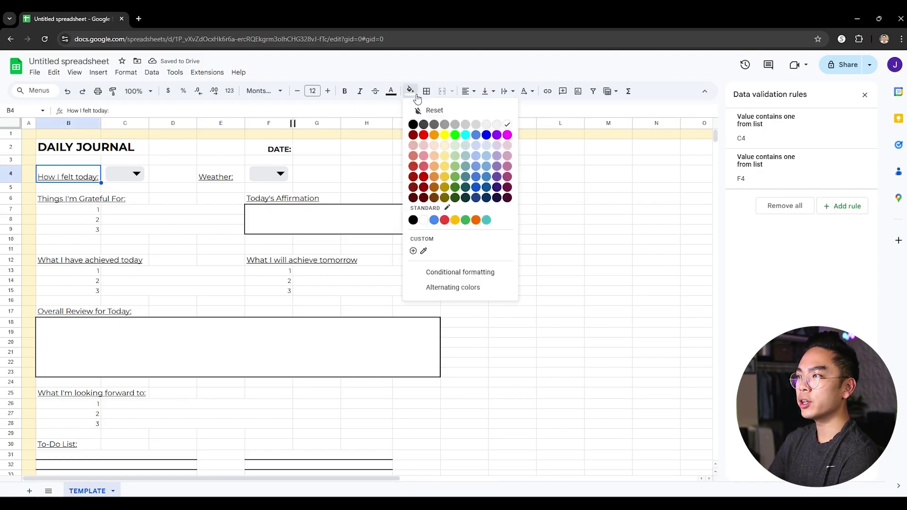
left_click(487, 147)
- Fill the Weather label in E4 with light blue
left_click(221, 176)
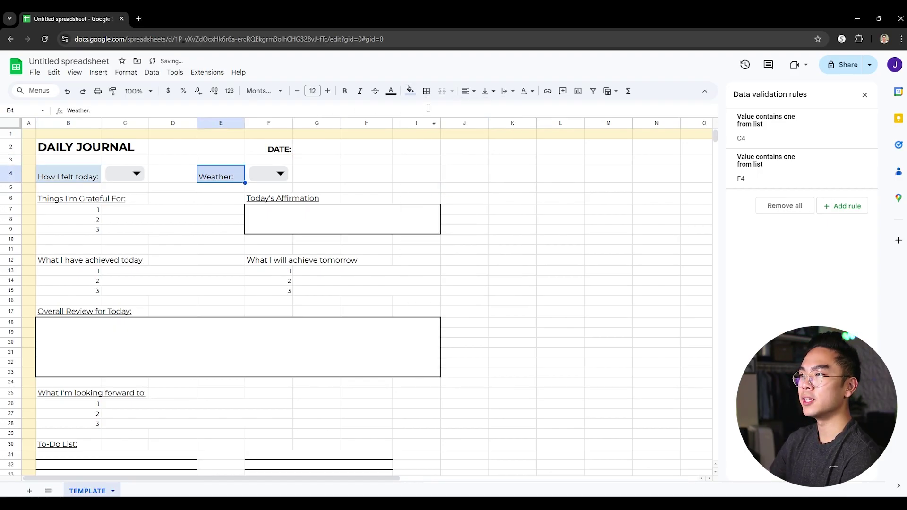
left_click(409, 91)
left_click(487, 148)
left_click(554, 176)
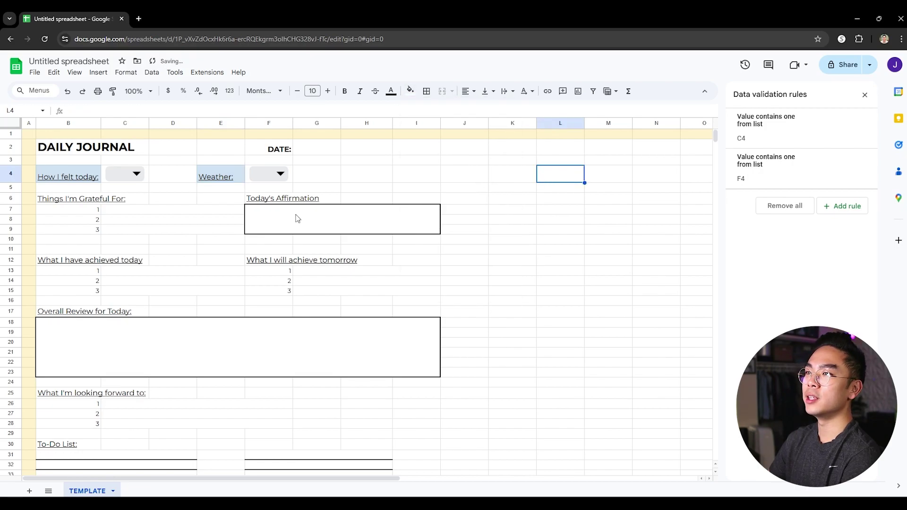
- Try a light yellow fill on the Things I'm Grateful For heading in B6:C6, and undo the last two fills
left_click_drag(55, 199, 134, 203)
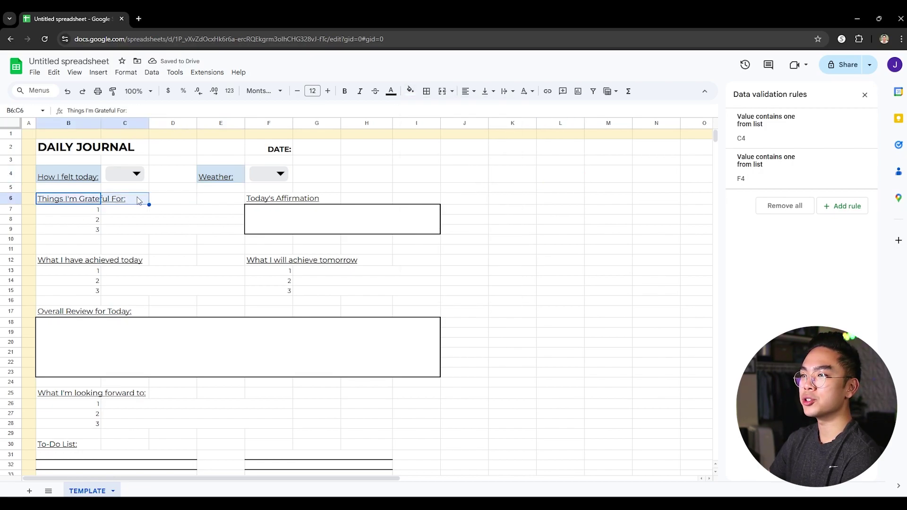
left_click(410, 92)
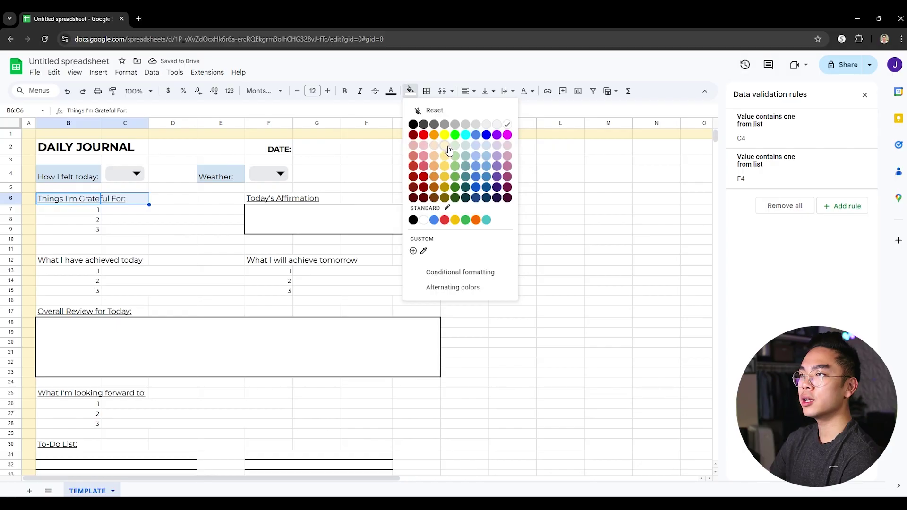
left_click(445, 146)
left_click(510, 174)
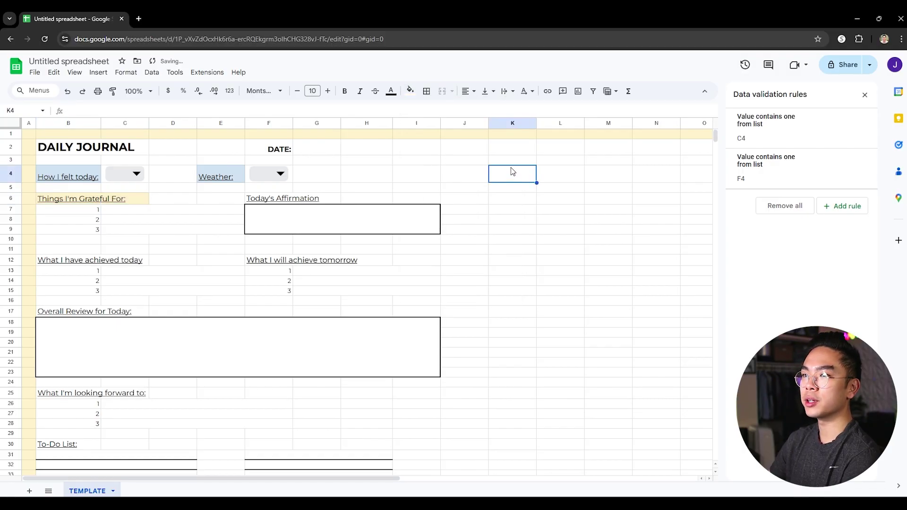
key("ctrl+z")
key("ctrl+z")
- Fill the Things I'm Grateful For heading (B6:C6) and the Today's Affirmation heading (F6:H6) with light magenta
left_click_drag(92, 201, 135, 199)
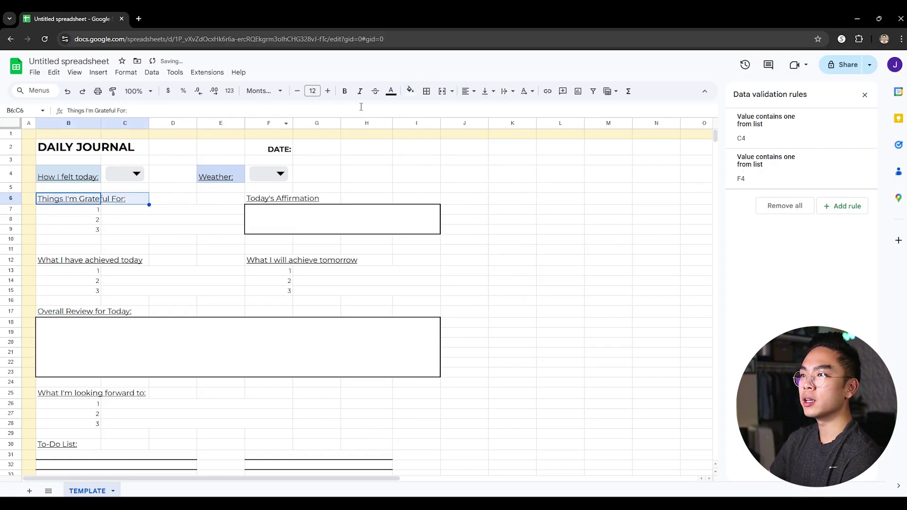
left_click(410, 90)
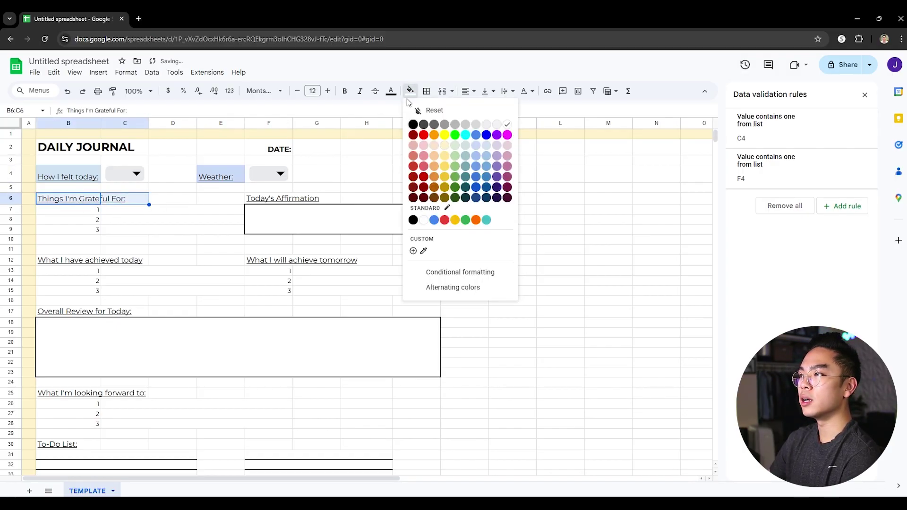
left_click(511, 148)
left_click(581, 171)
left_click_drag(293, 201, 359, 199)
left_click(411, 92)
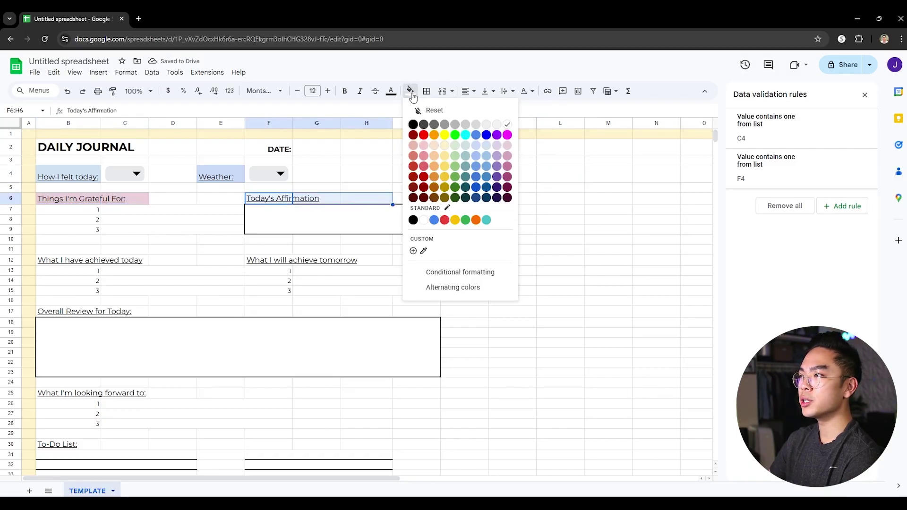
left_click(508, 146)
left_click(561, 188)
- Fill the What I have achieved today heading in B12:C12 with light green
left_click_drag(111, 259, 146, 264)
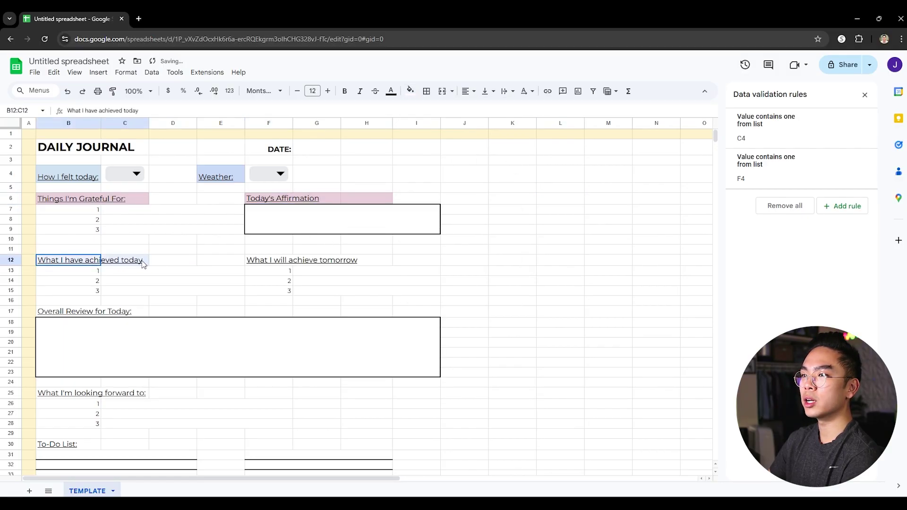
left_click(410, 92)
left_click(455, 156)
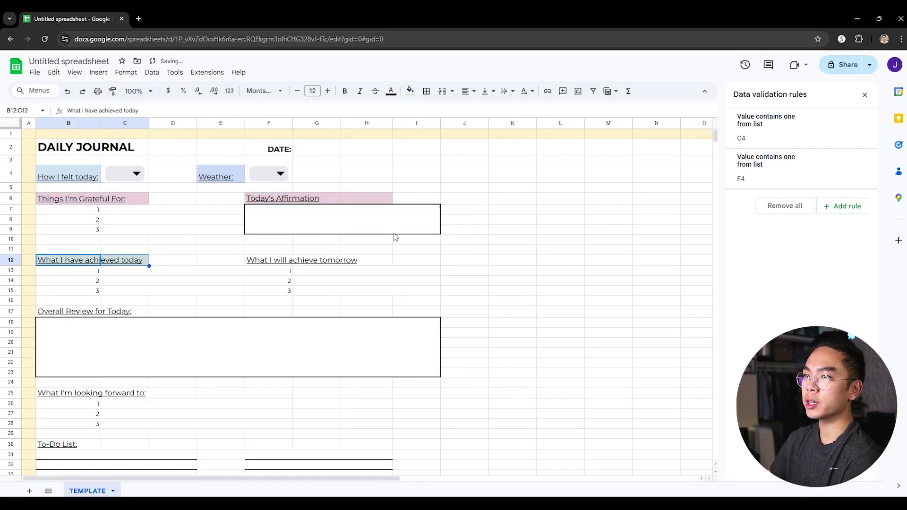
left_click(373, 265)
- Fill the What I will achieve tomorrow heading in F12:H12 with light yellow
left_click(262, 265)
left_click_drag(262, 265, 350, 261)
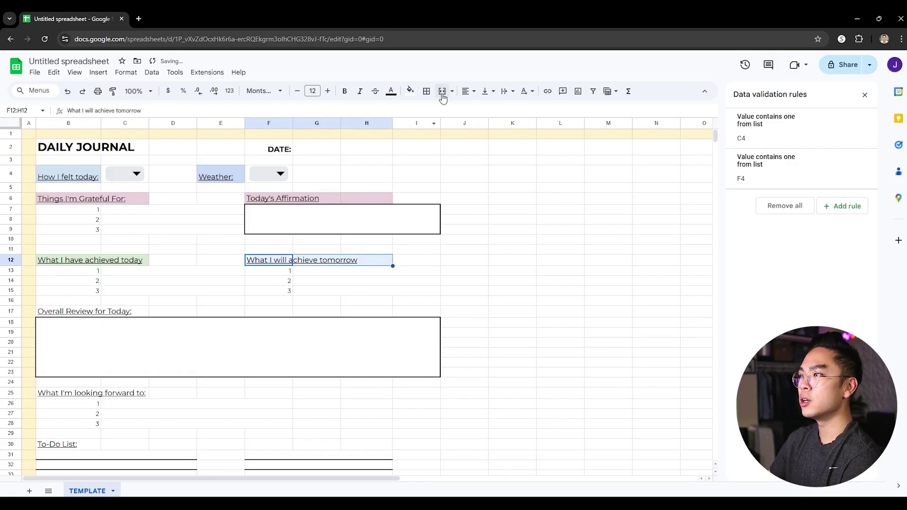
left_click(410, 91)
left_click(447, 155)
left_click(561, 239)
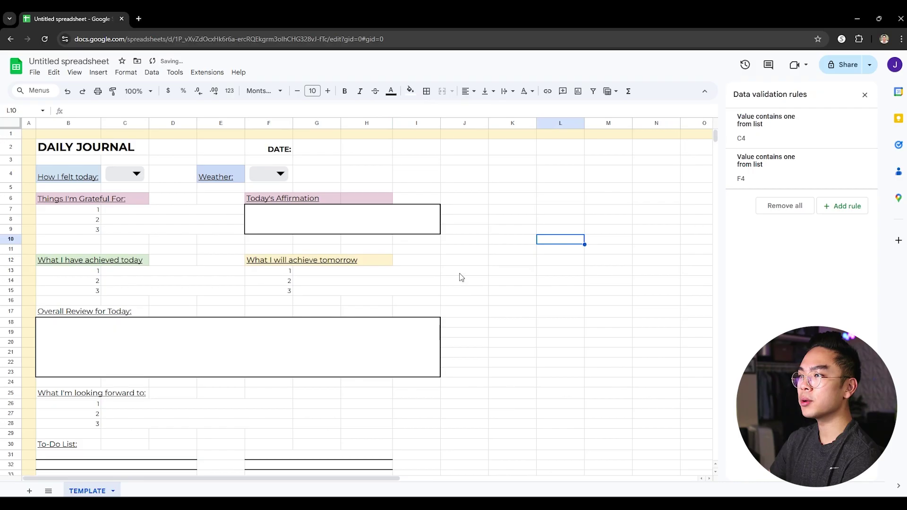
- Fill the Overall Review for Today heading in B17:C17 with light cyan
scroll(455, 270, "down", 1)
left_click_drag(68, 264, 125, 266)
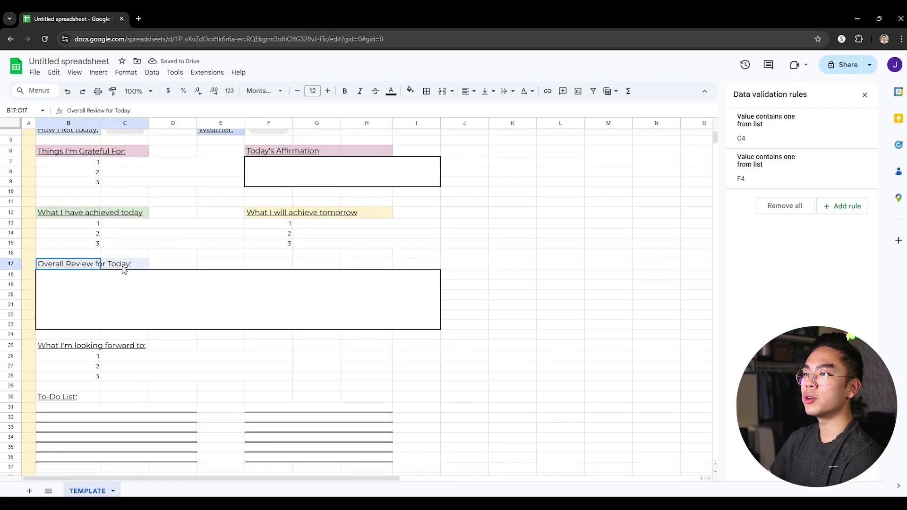
left_click(411, 91)
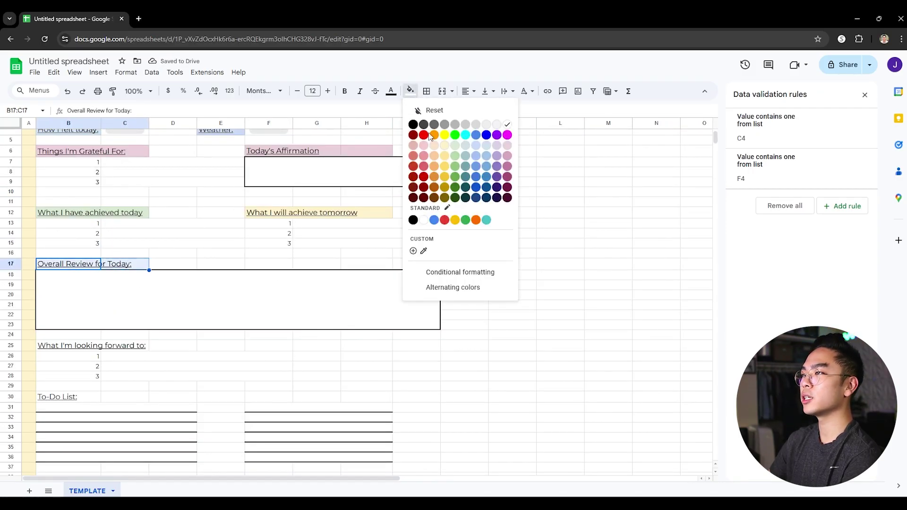
left_click(462, 152)
left_click(548, 212)
- Fill the What I'm looking forward to heading in B25:C25 with light green
scroll(550, 232, "down", 1)
left_click_drag(95, 300, 122, 300)
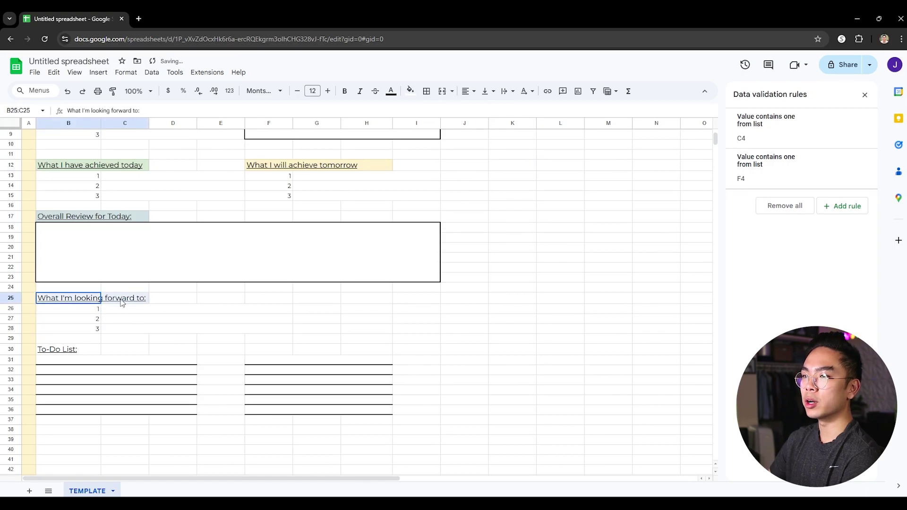
left_click(411, 92)
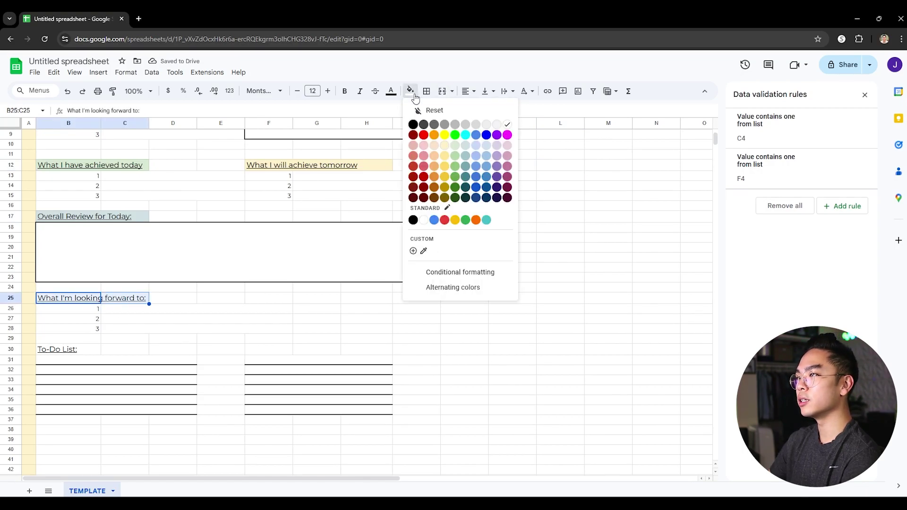
left_click(454, 149)
left_click(591, 247)
- Fill the To-Do List heading in B30 with light red
scroll(517, 290, "up", 3)
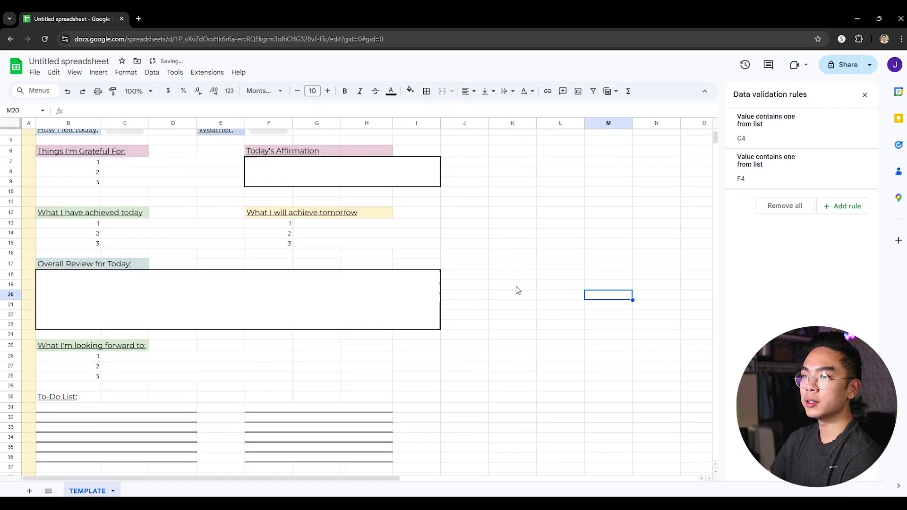
scroll(504, 306, "down", 1)
scroll(504, 305, "up", 2)
scroll(500, 303, "down", 3)
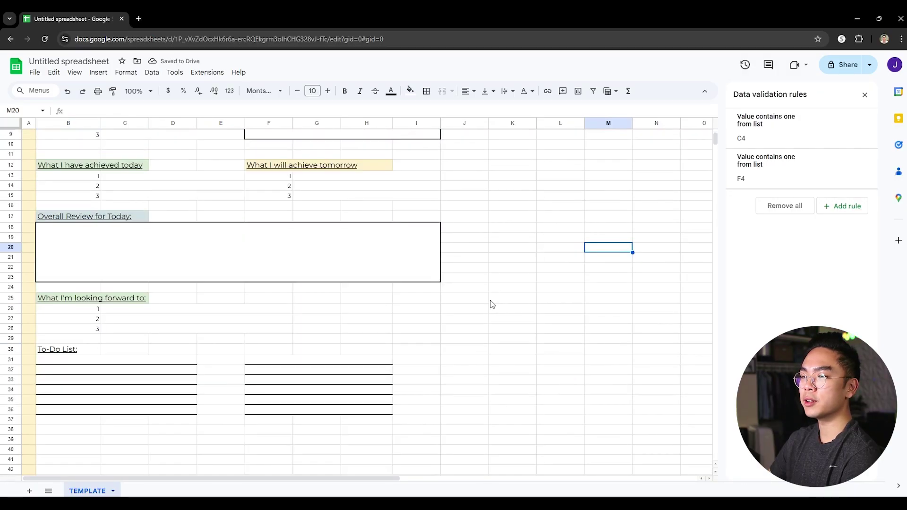
left_click(69, 352)
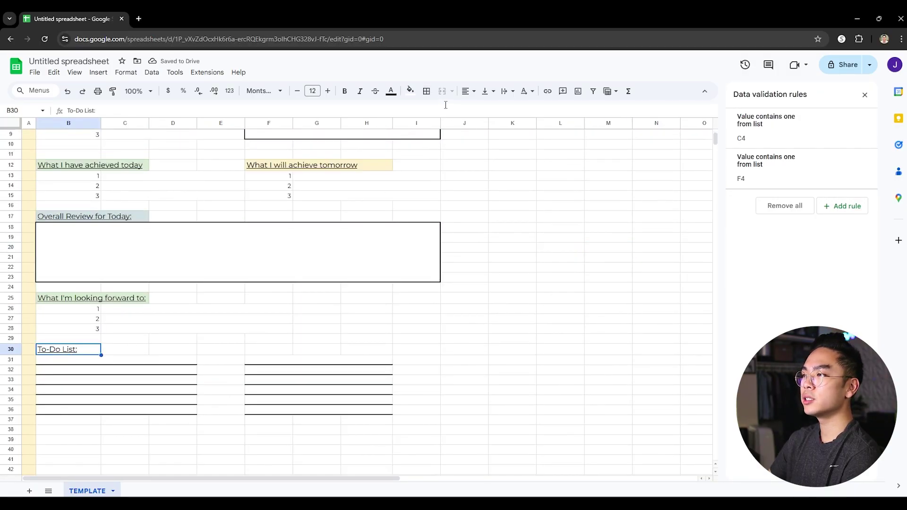
left_click(410, 91)
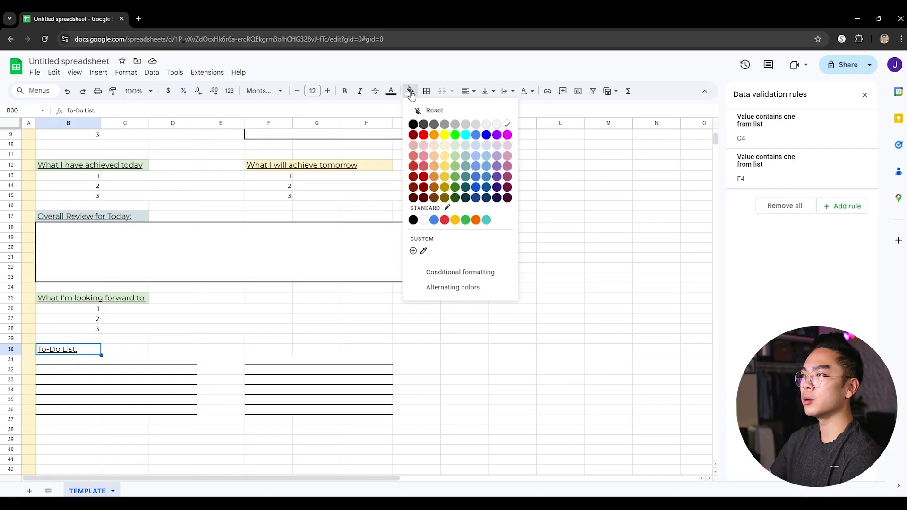
left_click(425, 146)
left_click(543, 228)
scroll(533, 259, "up", 3)
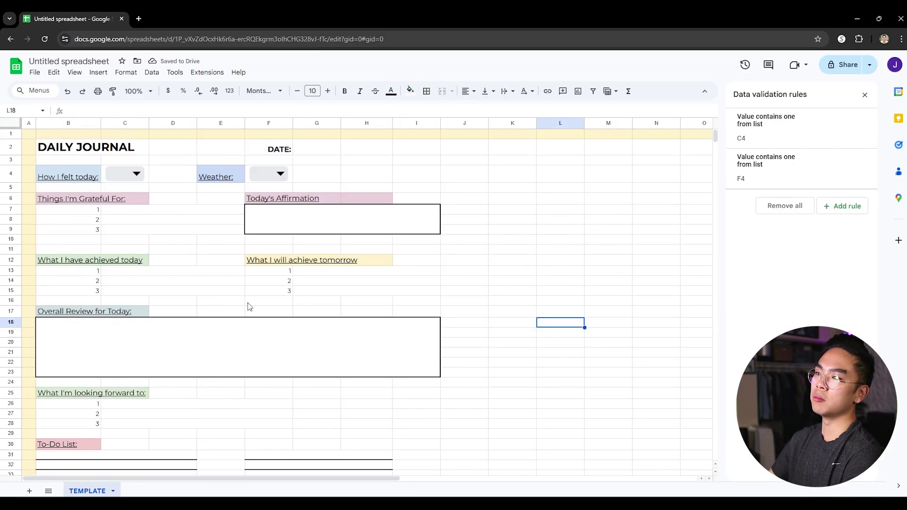
- Bold the How I felt today and Weather labels in row 4, and widen column B slightly to fit
left_click_drag(96, 213, 94, 234)
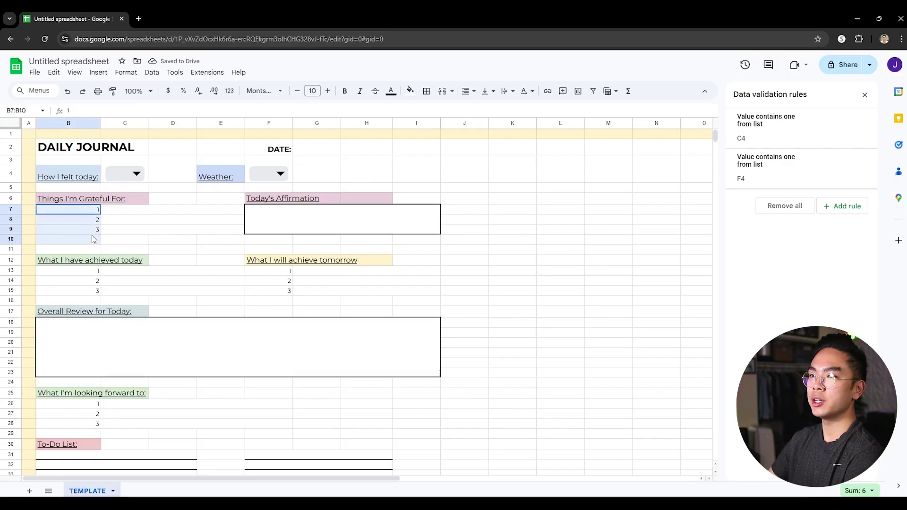
left_click(86, 178)
key("ctrl+b")
left_click_drag(104, 124, 110, 124)
left_click(231, 176)
key("ctrl+b")
left_click(378, 194)
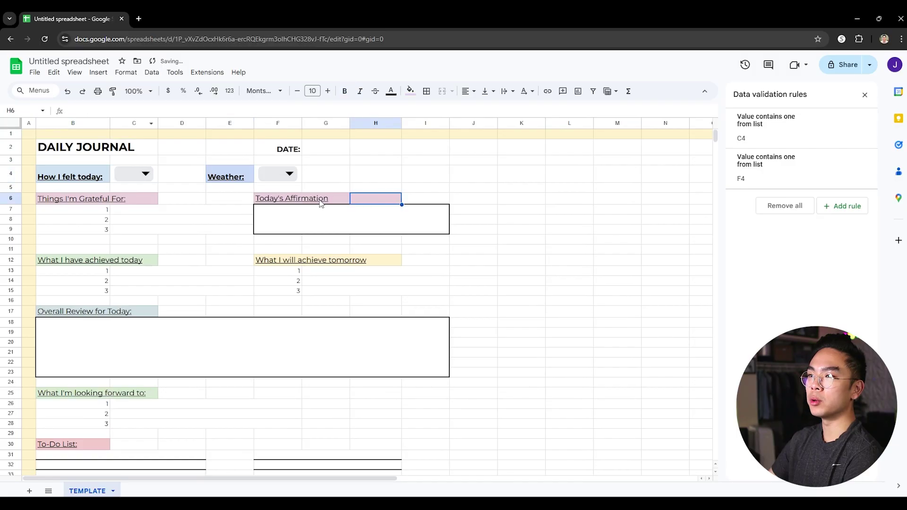
- Bold the gratitude and affirmation headings in row 6 and both achievement headings in row 12
left_click(273, 199)
key("ctrl+b")
left_click(187, 237)
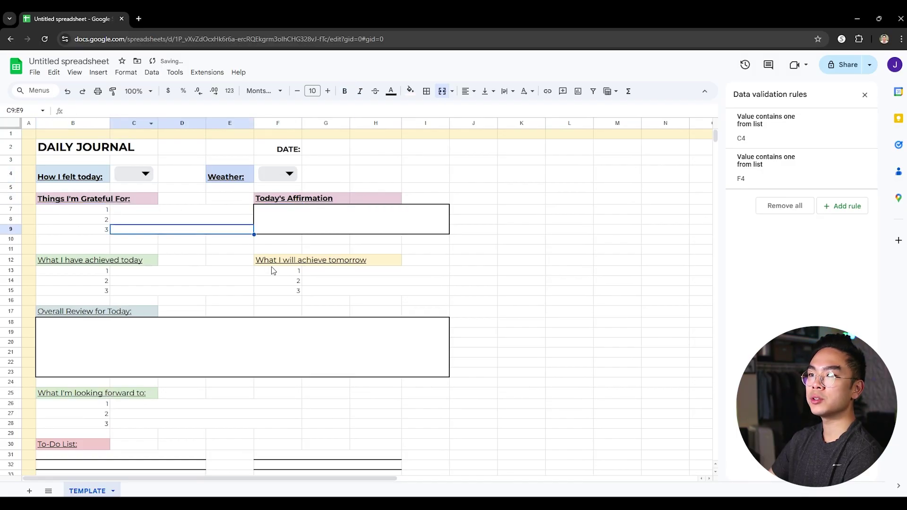
scroll(264, 265, "down", 2)
left_click(88, 215)
key("ctrl+b")
left_click(265, 212)
key("ctrl+b")
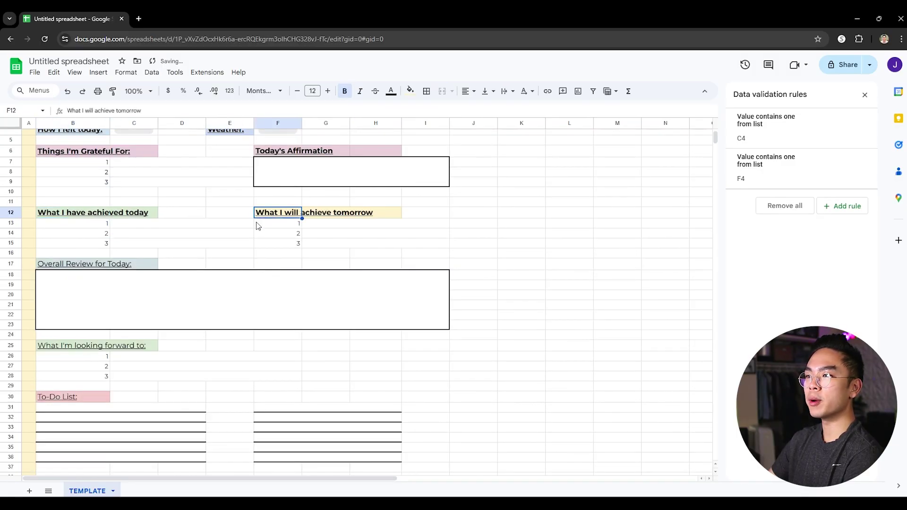
- Bold the Overall Review for Today, What I'm looking forward to and To-Do List headings in column B
left_click(83, 266)
key("ctrl+b")
left_click(236, 243)
left_click(76, 346)
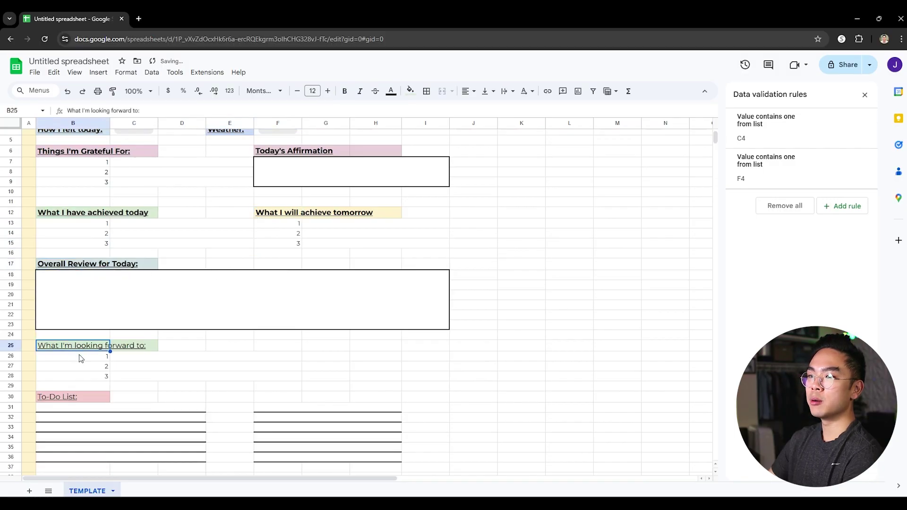
key("ctrl+b")
left_click(71, 397)
key("ctrl+b")
left_click(181, 397)
- Widen column H slightly and review the whole journal template
scroll(273, 393, "down", 3)
scroll(272, 393, "up", 5)
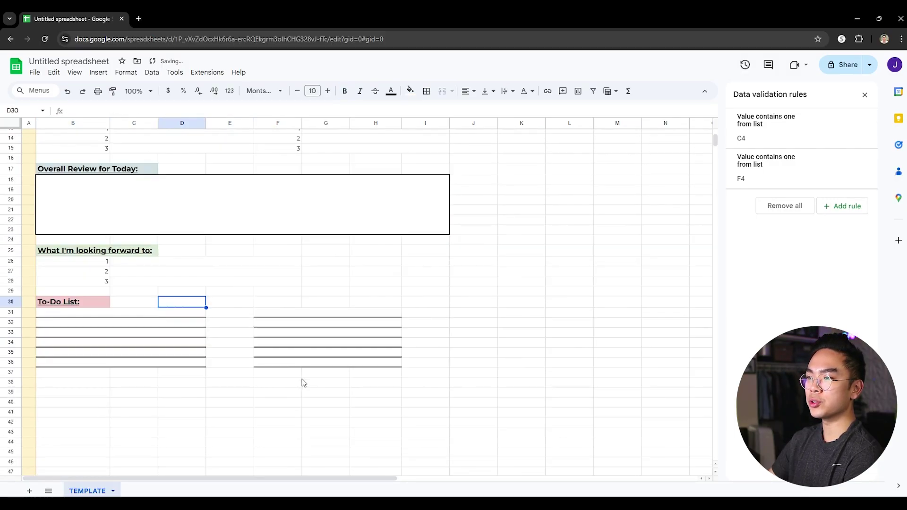
left_click_drag(402, 124, 409, 124)
scroll(519, 310, "down", 3)
scroll(326, 293, "up", 3)
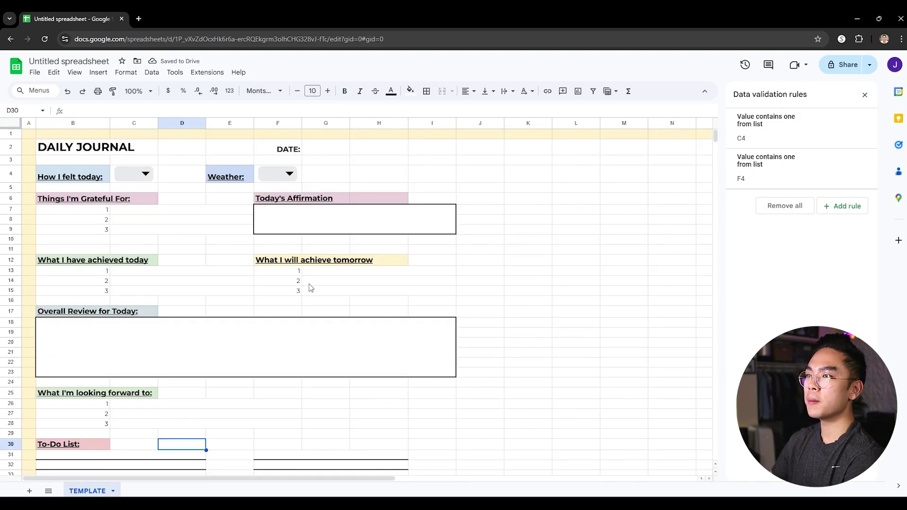
scroll(316, 286, "down", 5)
scroll(326, 291, "up", 5)
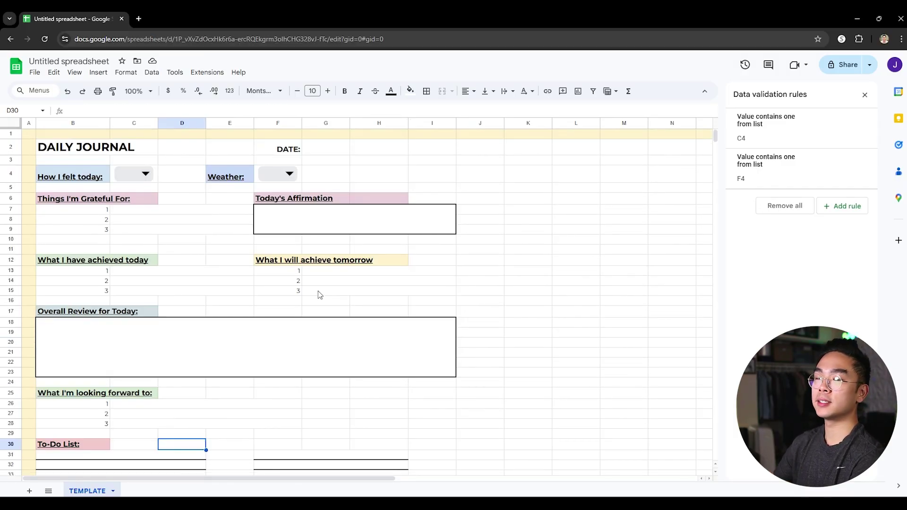
scroll(265, 288, "down", 2)
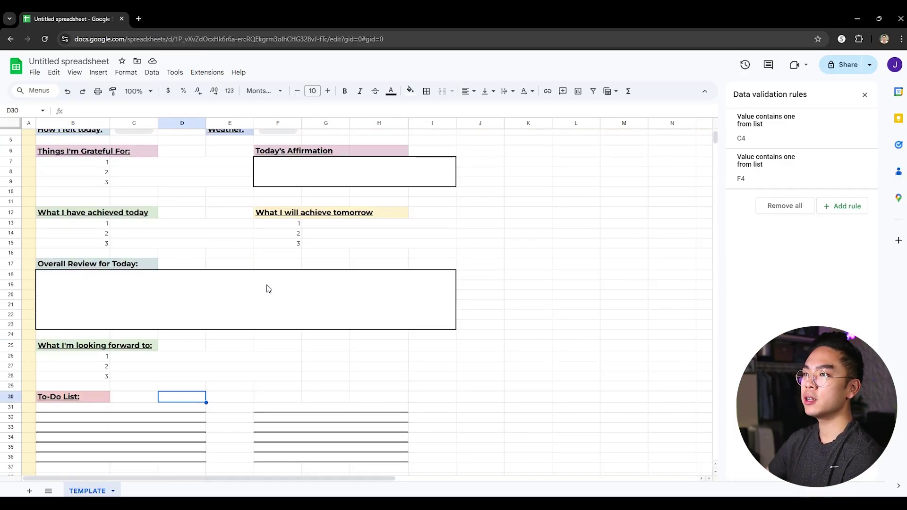
scroll(273, 282, "up", 2)
scroll(267, 293, "down", 2)
scroll(268, 289, "up", 2)
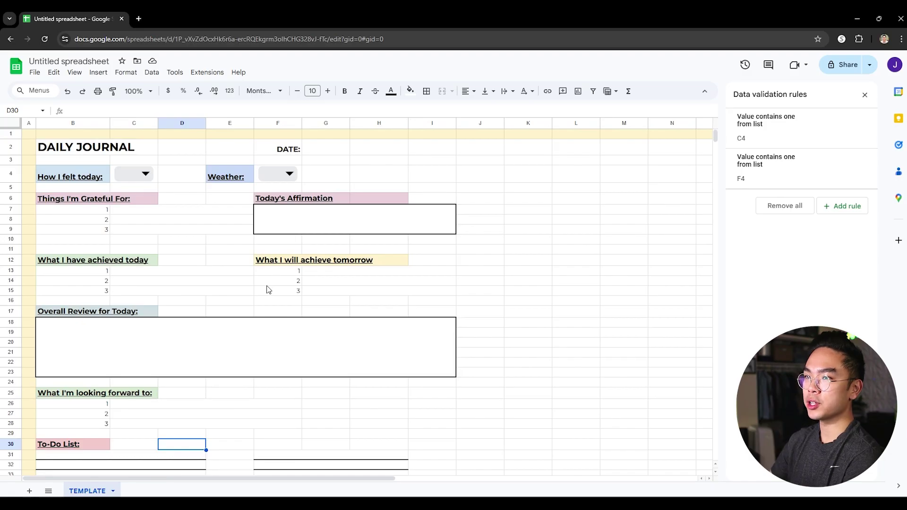
- Duplicate the TEMPLATE sheet and rename the copy as 1/4/25
right_click(86, 492)
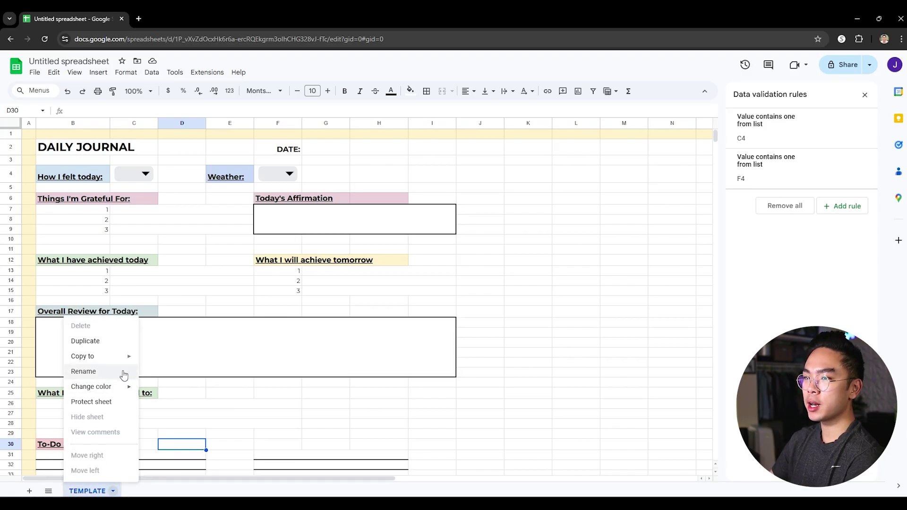
left_click(118, 341)
right_click(167, 493)
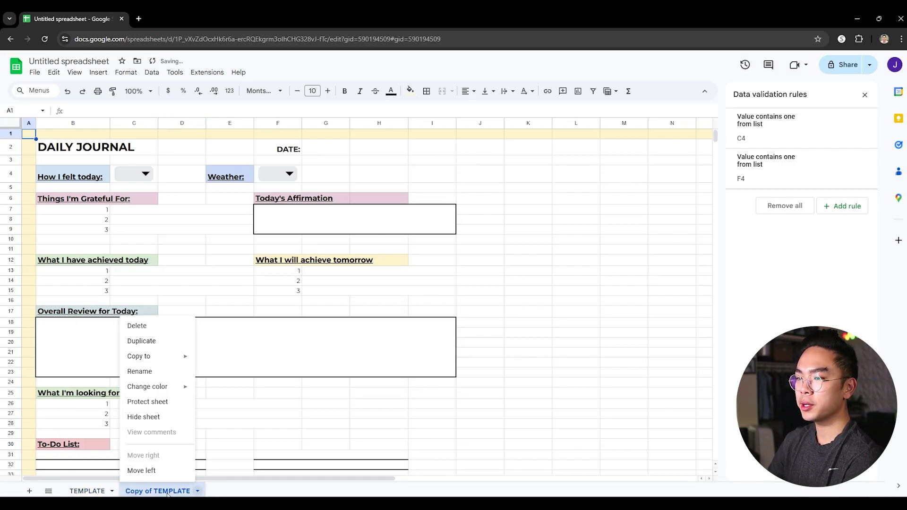
left_click(140, 372)
type("1/4/")
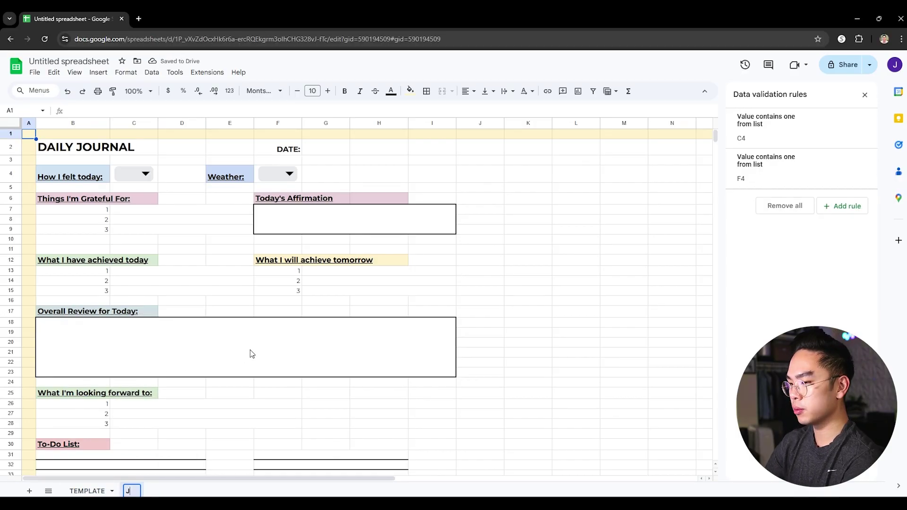
type("25")
key("Return")
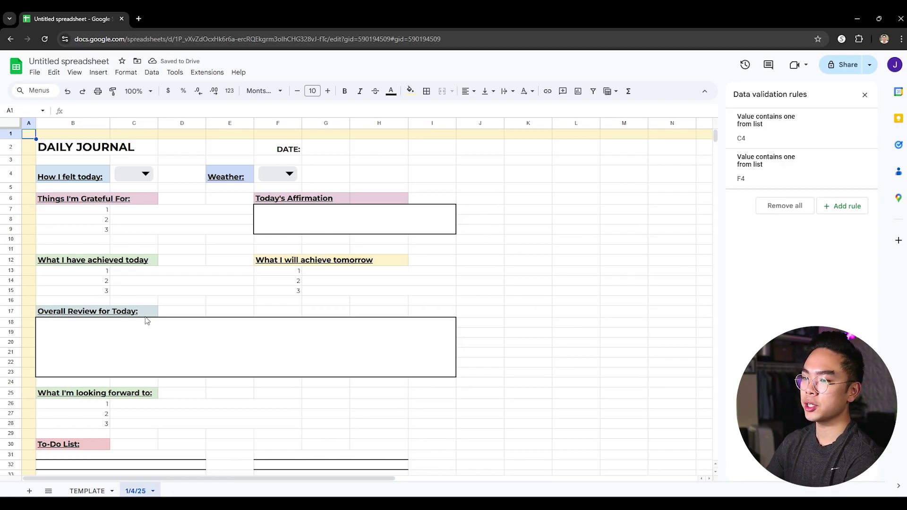
right_click(97, 492)
key("Escape")
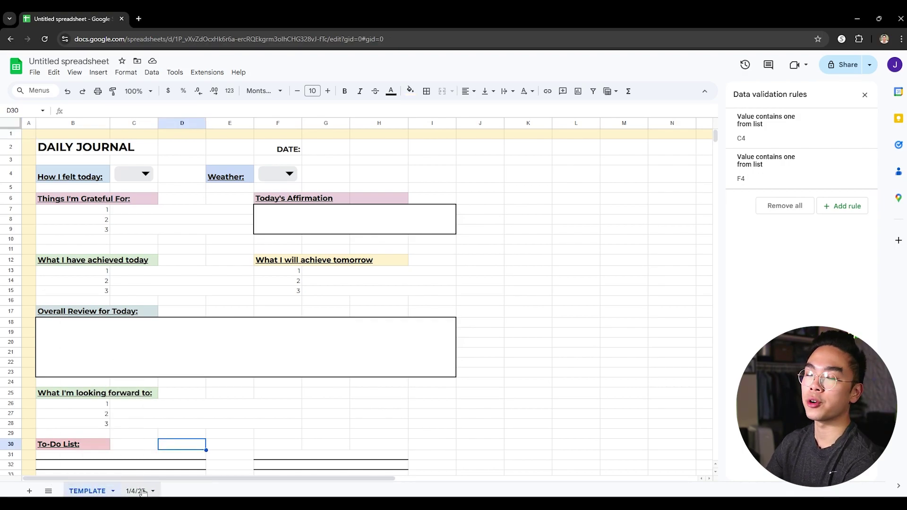
left_click(142, 491)
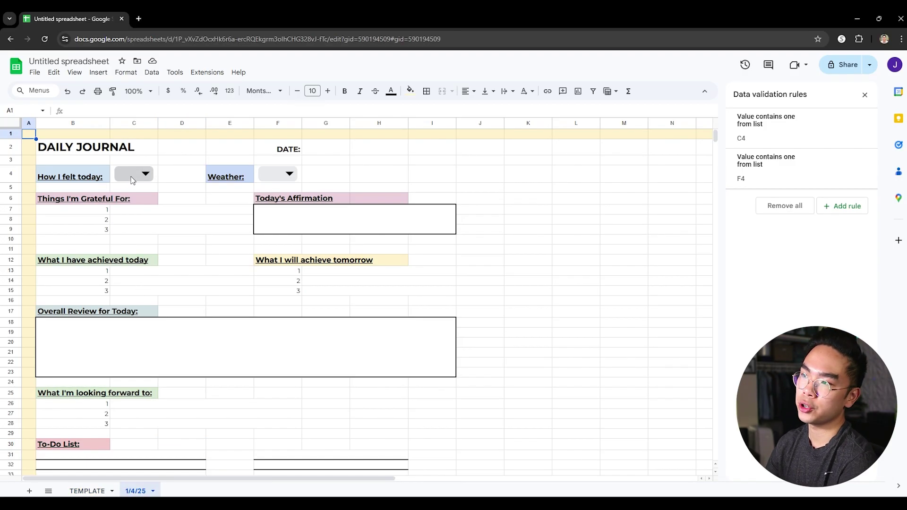
- Enter the date 1/4/25 in cell G2 beside the DATE label on the 1/4/25 sheet
left_click(326, 148)
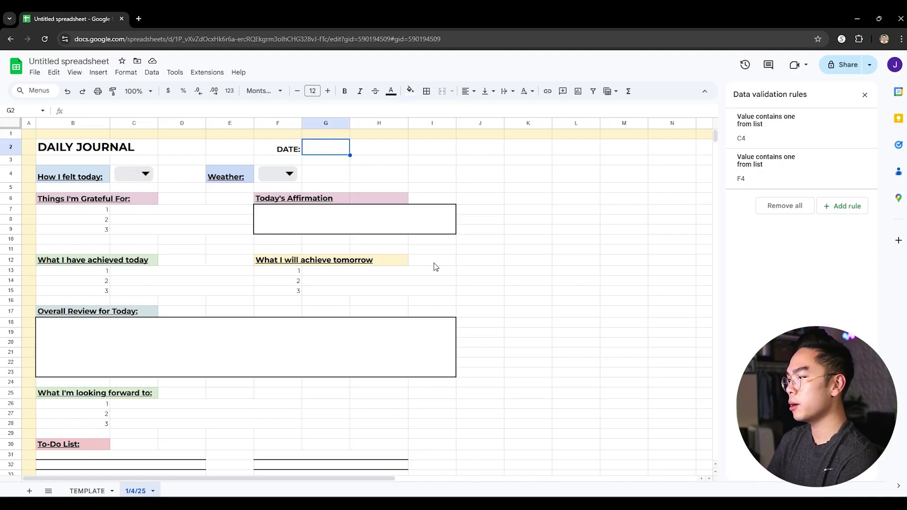
type("1/4/25")
key("Return")
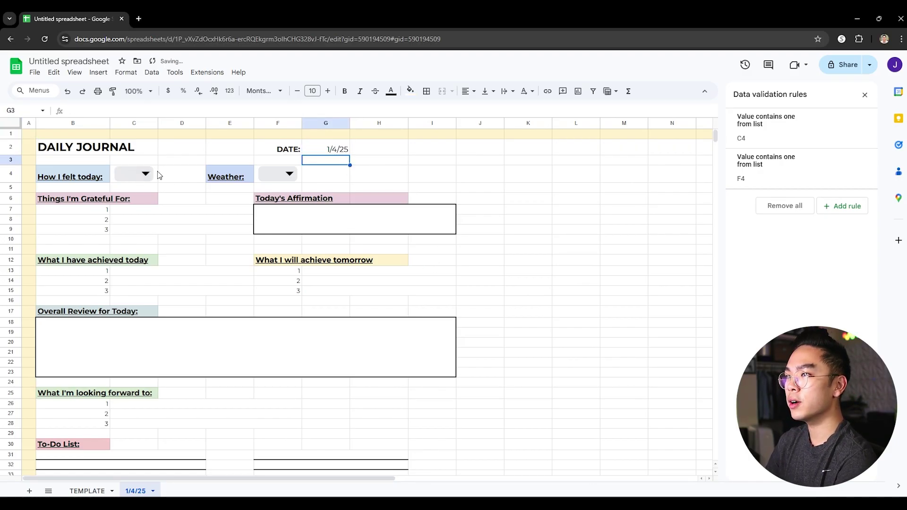
- Choose the smiling face as the mood in C4 and the sun as the weather in F4
left_click(132, 180)
left_click(134, 206)
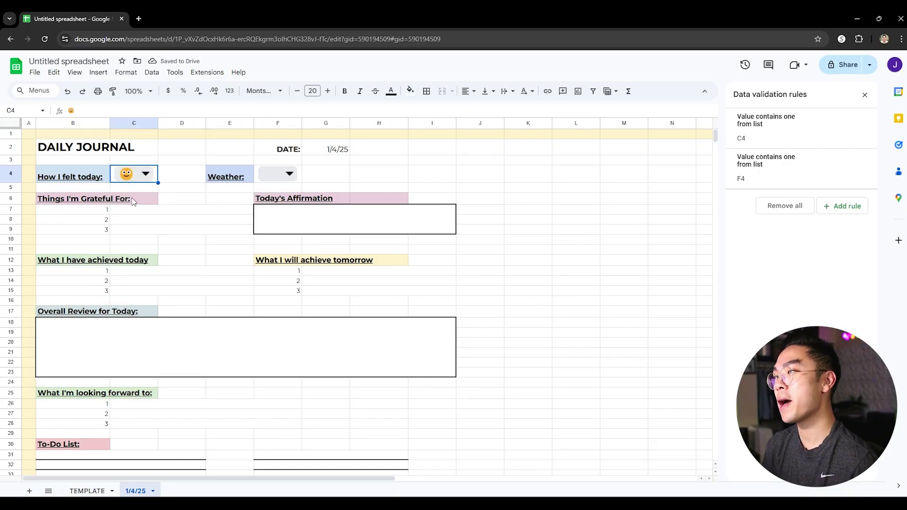
left_click(279, 174)
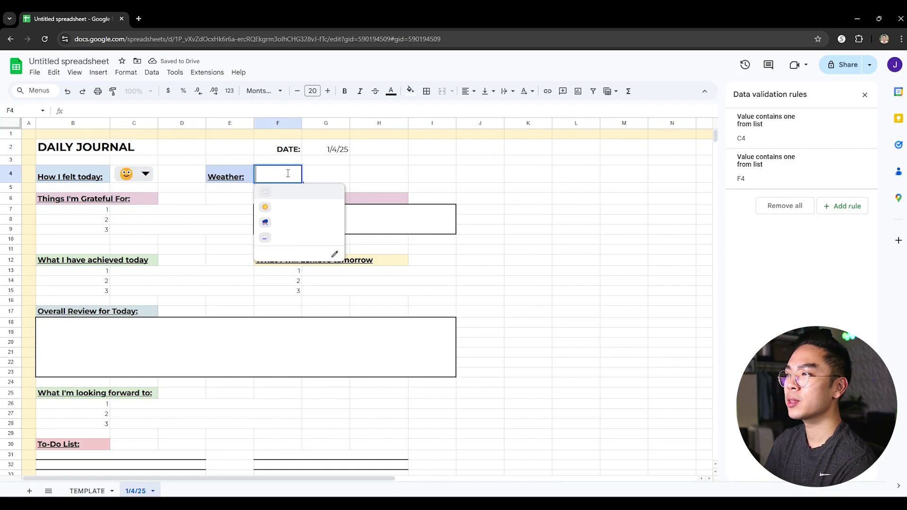
left_click(275, 207)
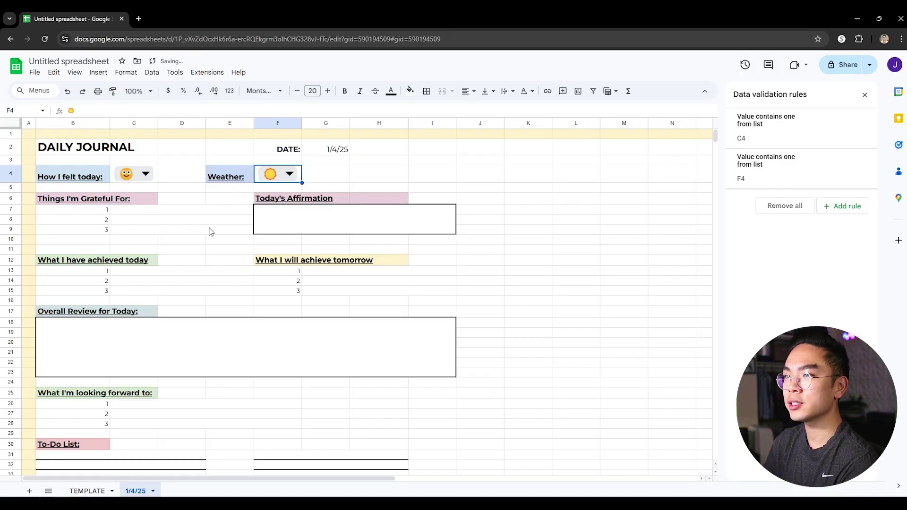
- Enter "I'm able to record a video" as the first item under Things I'm Grateful For
left_click(118, 212)
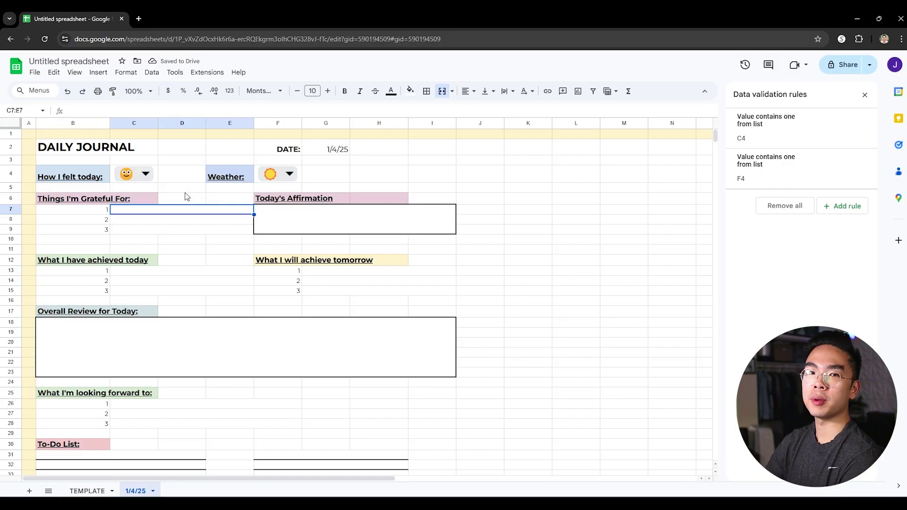
type("I'm able to reecord")
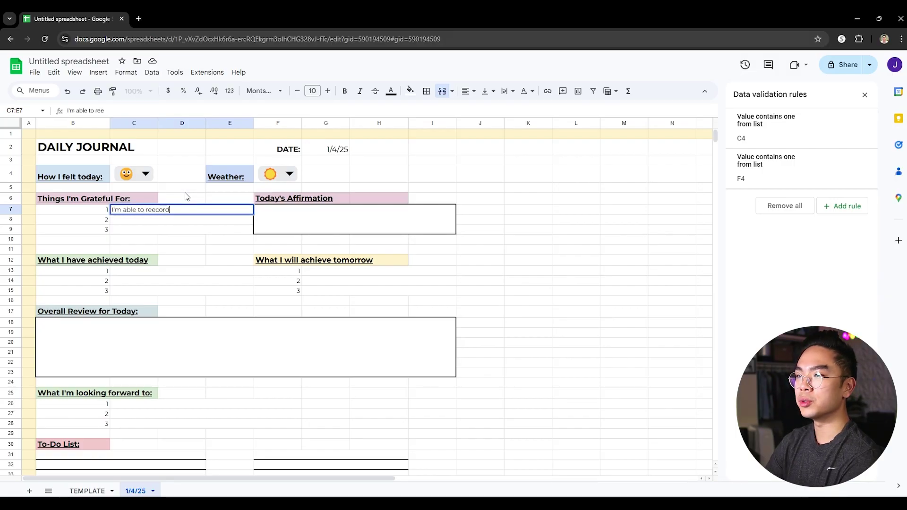
key("BackSpace")
key("BackSpace")
key("BackSpace")
key("BackSpace")
key("BackSpace")
type("cord a video")
key("Return")
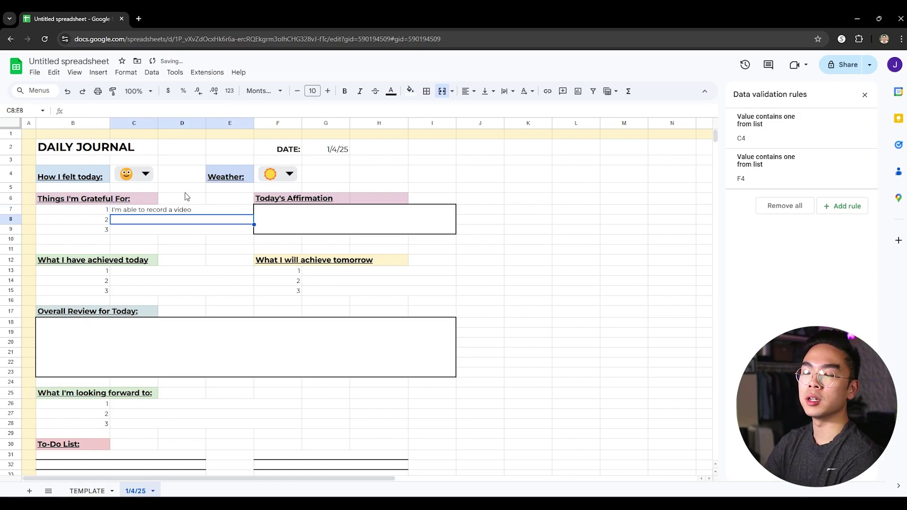
- Add "I had a really good dinner" and "Good weather, was able to look good" as the second and third gratitude items
type("I ha")
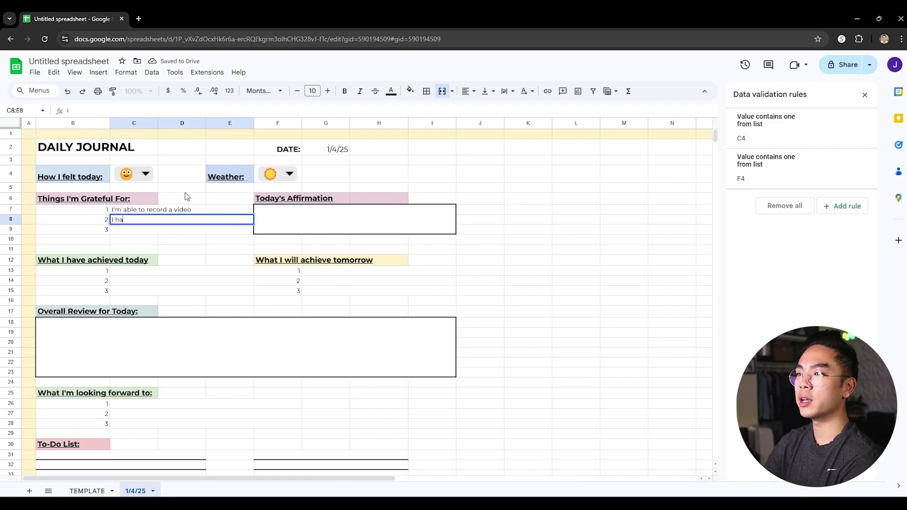
type("d a really good dinner")
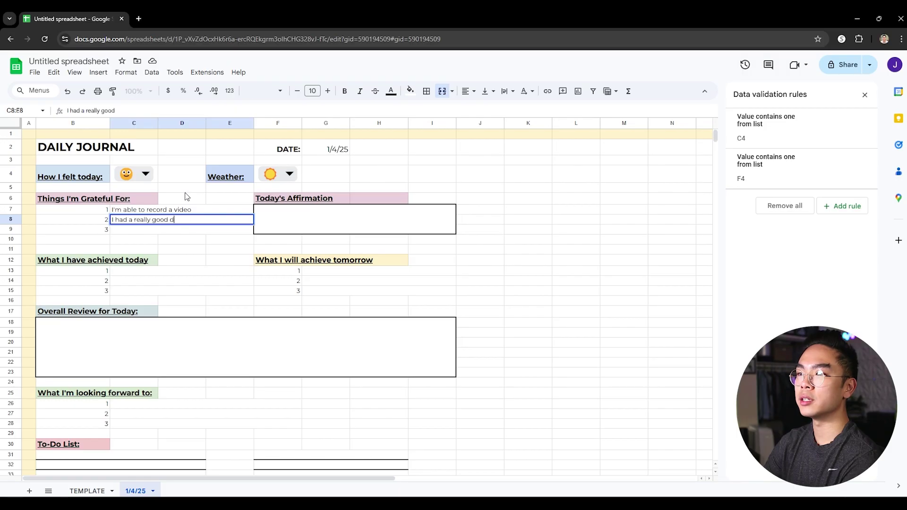
key("Return")
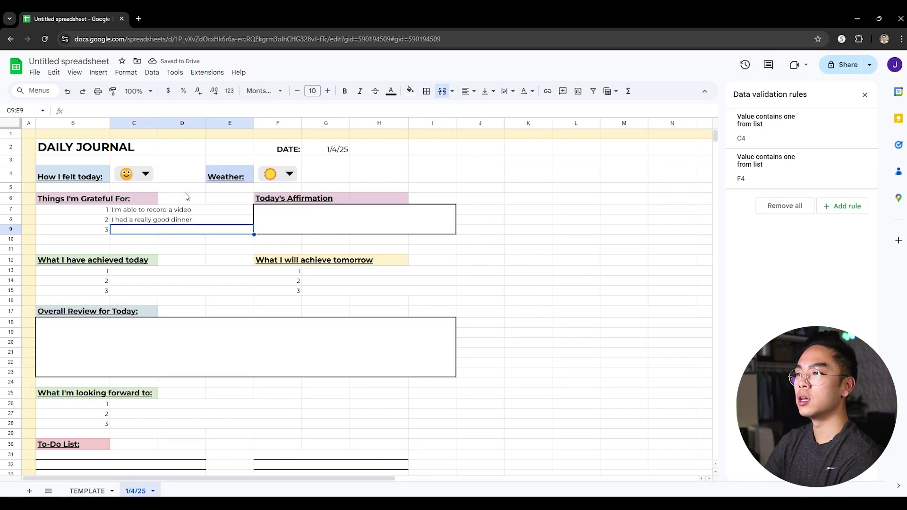
type("Good weather, was able to look good")
key("Return")
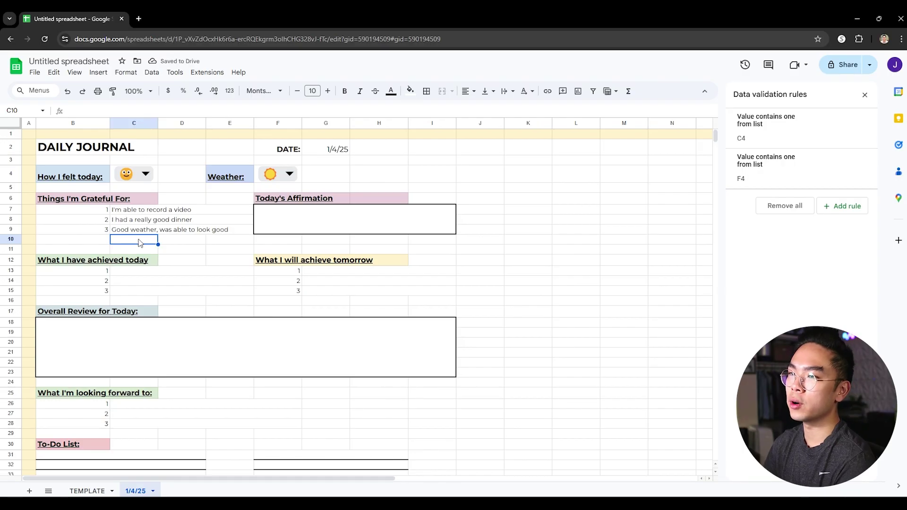
- Fill the Overall Review for Today box with several lines of repeated "adawdawdawdawd" placeholder text
left_click(162, 273)
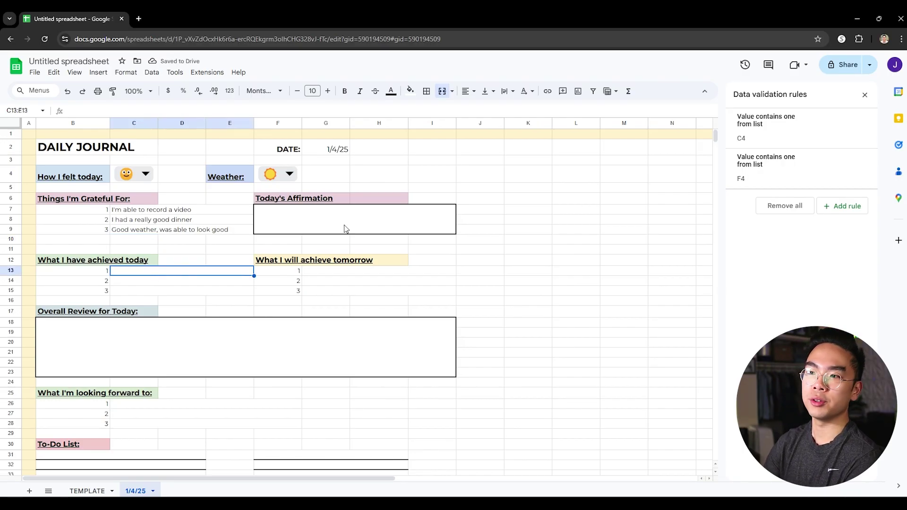
scroll(345, 229, "down", 1)
left_click(333, 292)
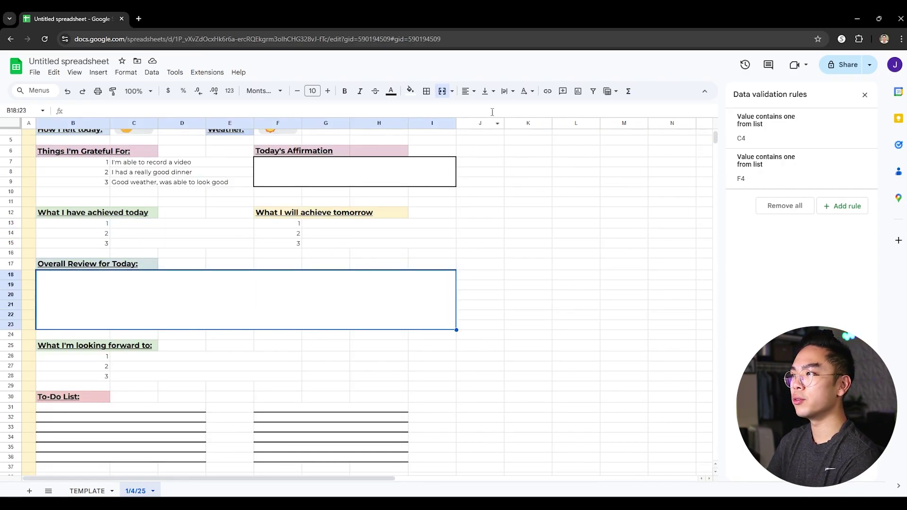
type("adawdawdawdawd")
key("ctrl+a")
key("End")
key("ctrl+v")
key("ctrl+v")
key("ctrl+v")
key("ctrl+v")
key("ctrl+v")
key("ctrl+v")
key("ctrl+v")
key("ctrl+v")
key("ctrl+v")
key("ctrl+v")
key("ctrl+v")
key("ctrl+v")
key("ctrl+v")
key("Return")
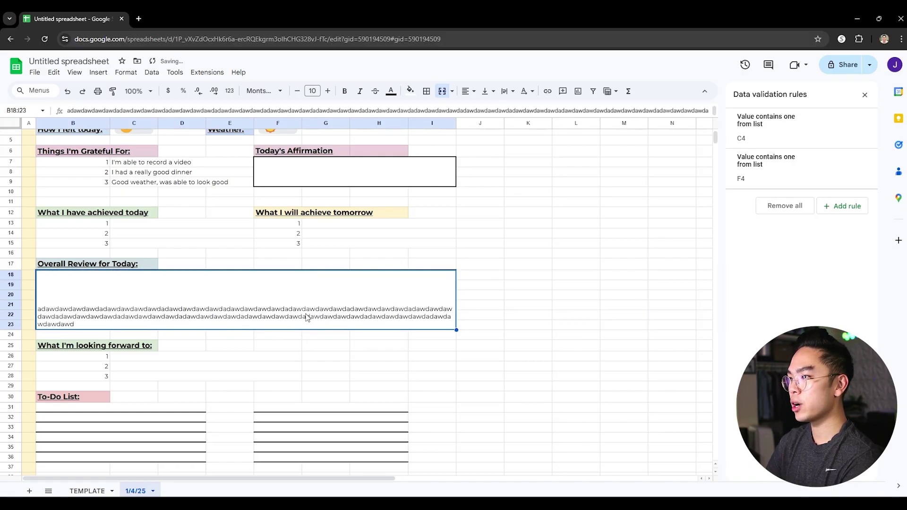
- Align the text in the Overall Review for Today box to the top of its merged cell on the 1/4/25 sheet
left_click(516, 309)
left_click(395, 322)
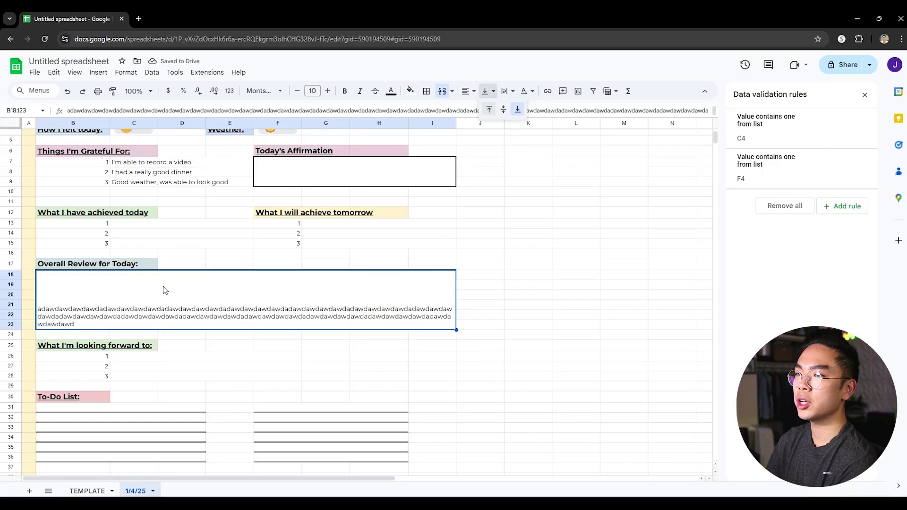
left_click(485, 91)
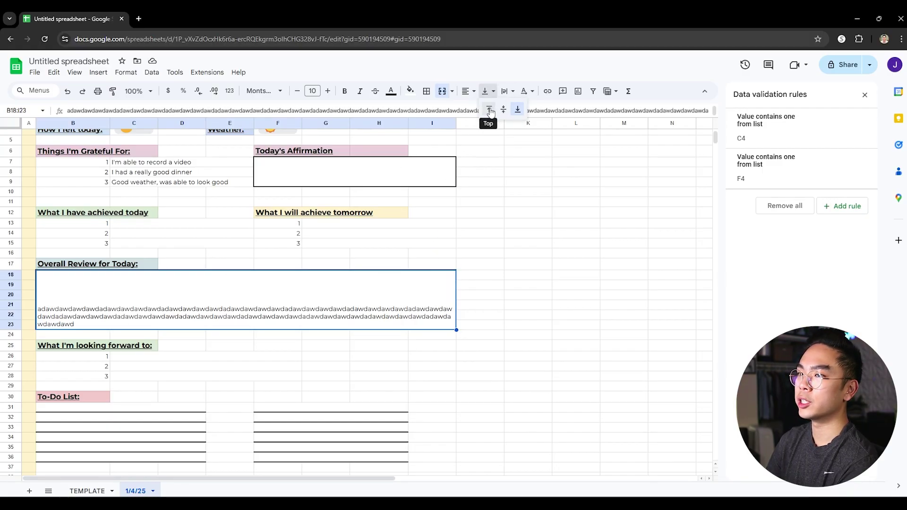
left_click(490, 110)
left_click(565, 265)
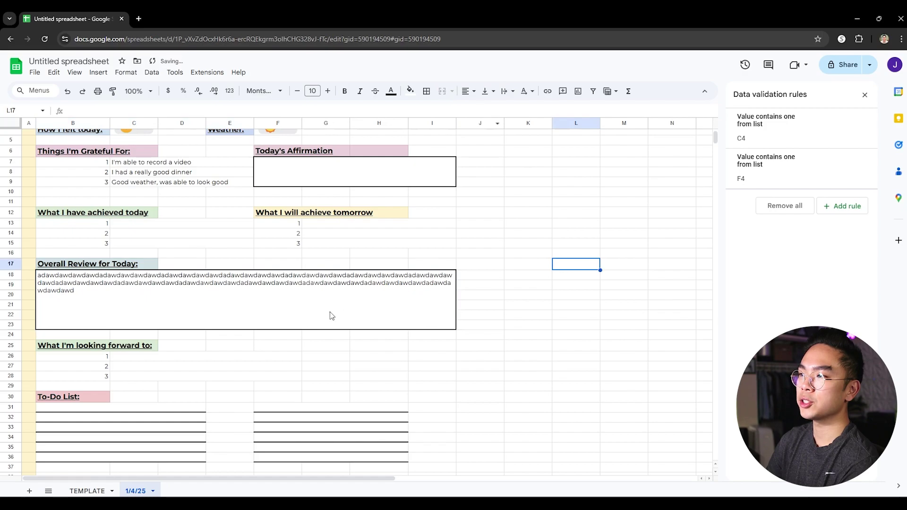
left_click(109, 296)
- Set top vertical alignment for the Overall Review for Today and Today's Affirmation boxes on the TEMPLATE sheet
left_click(87, 491)
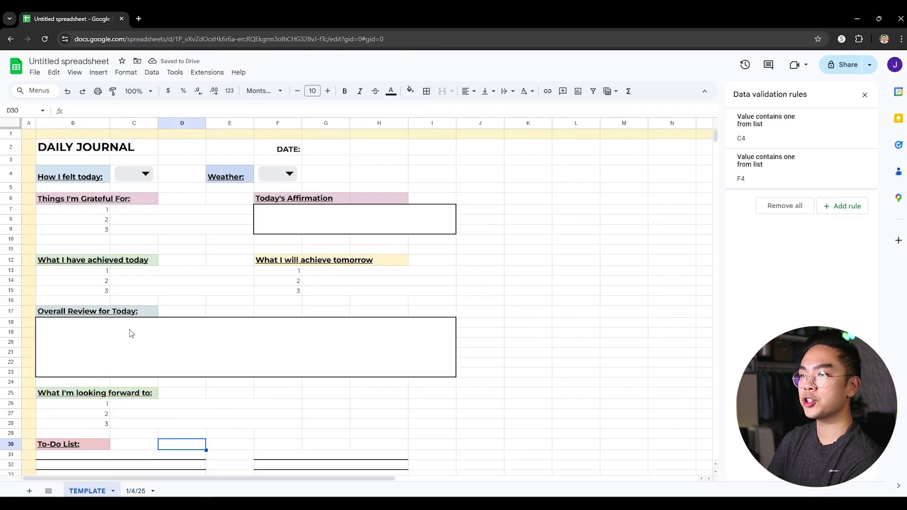
left_click(486, 91)
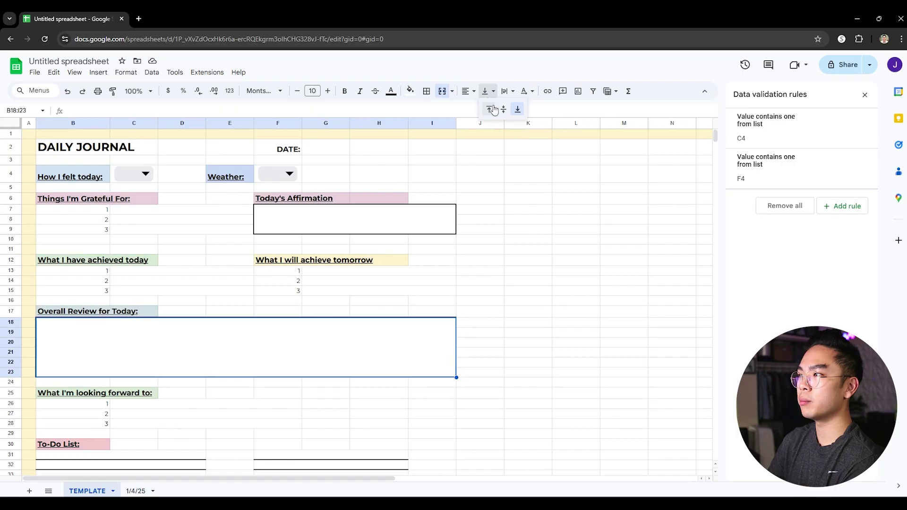
left_click(490, 111)
scroll(502, 232, "down", 3)
scroll(503, 232, "up", 3)
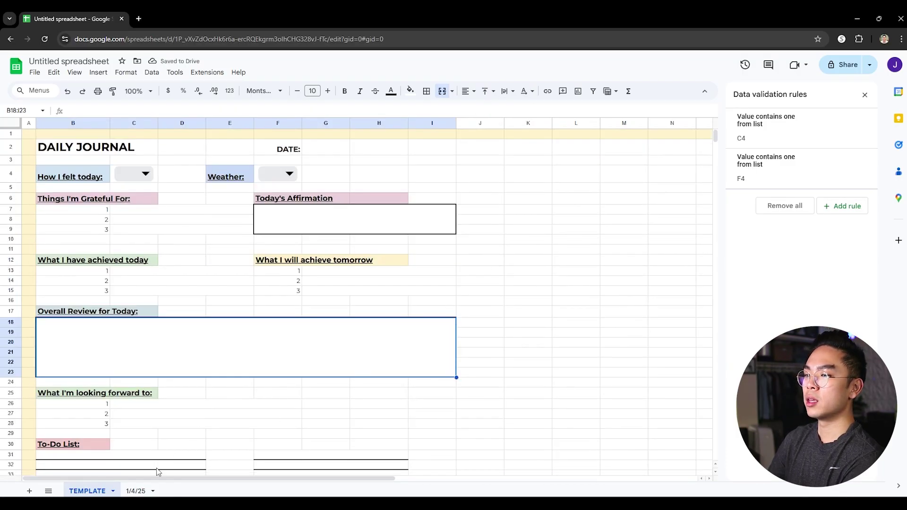
left_click(313, 228)
left_click(486, 91)
left_click(490, 111)
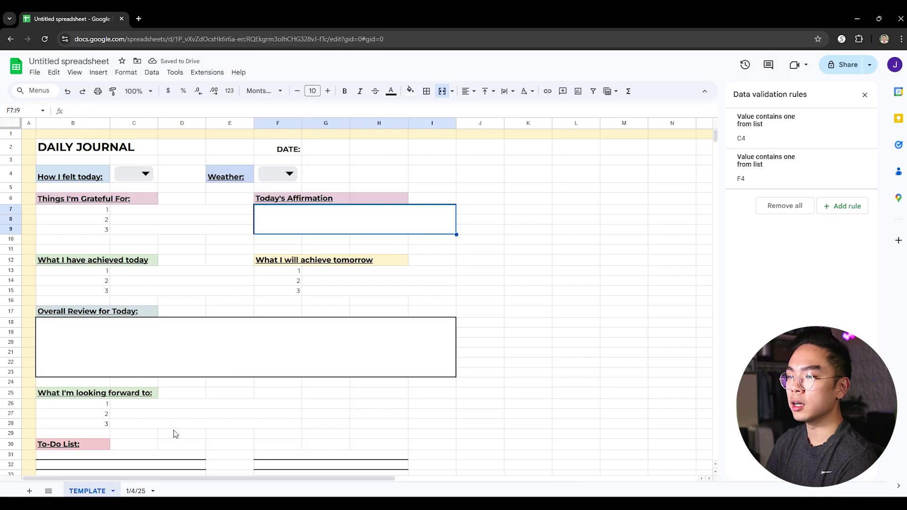
- Clear the placeholder text from the Overall Review for Today box on the 1/4/25 sheet
left_click(136, 491)
scroll(462, 397, "up", 2)
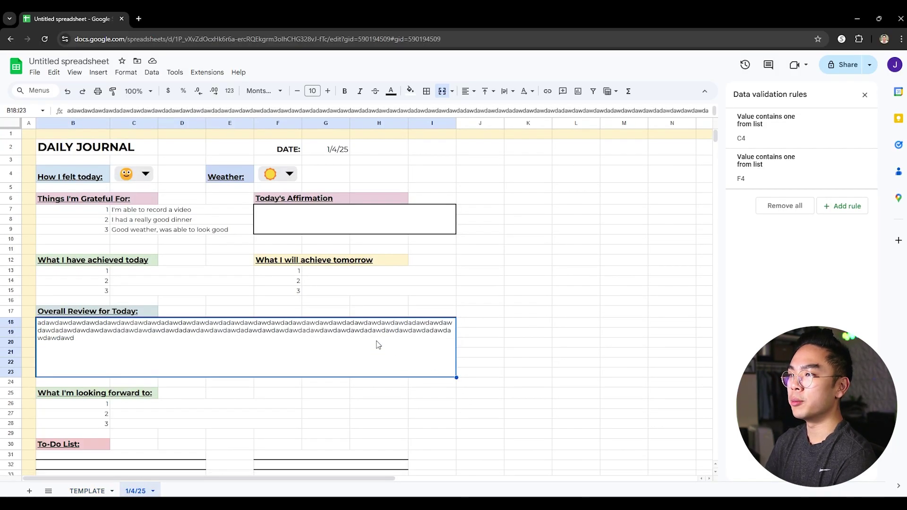
key("Delete")
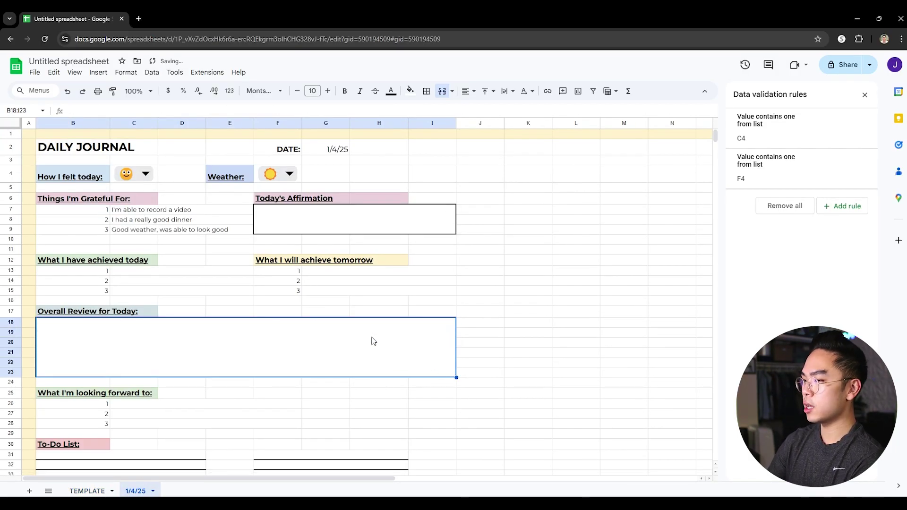
left_click(517, 312)
scroll(519, 315, "down", 1)
scroll(502, 314, "up", 1)
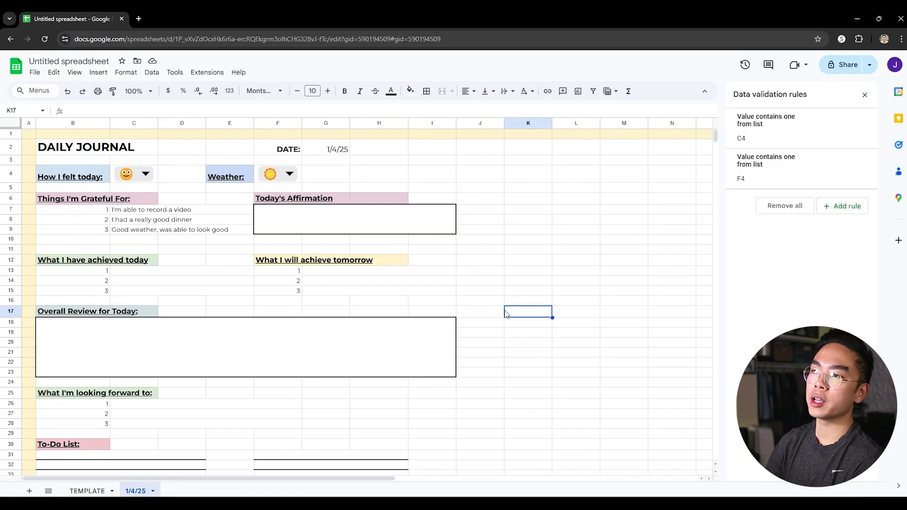
- Rename the spreadsheet file as Daily Journal Template
left_click(100, 61)
type("Daily Journal Template")
key("Return")
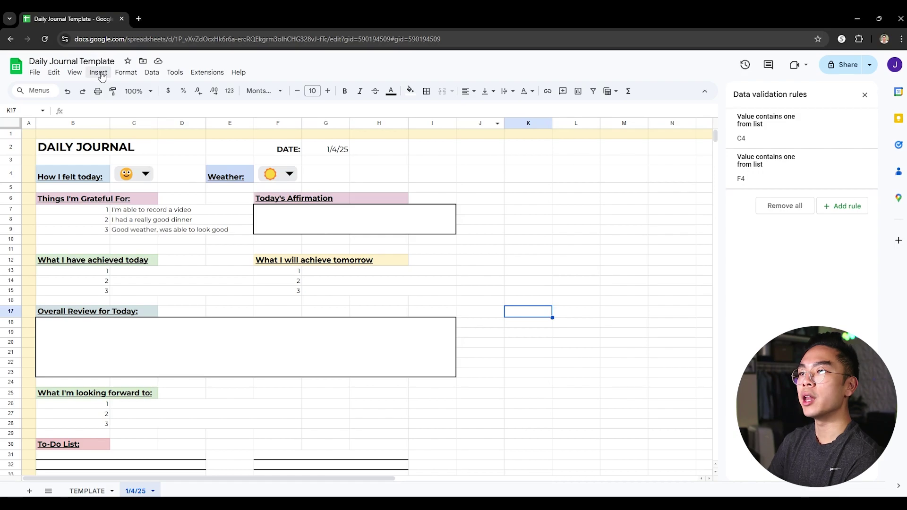
- Hide the gridlines on the 1/4/25 sheet
left_click(76, 74)
mouse_move(90, 88)
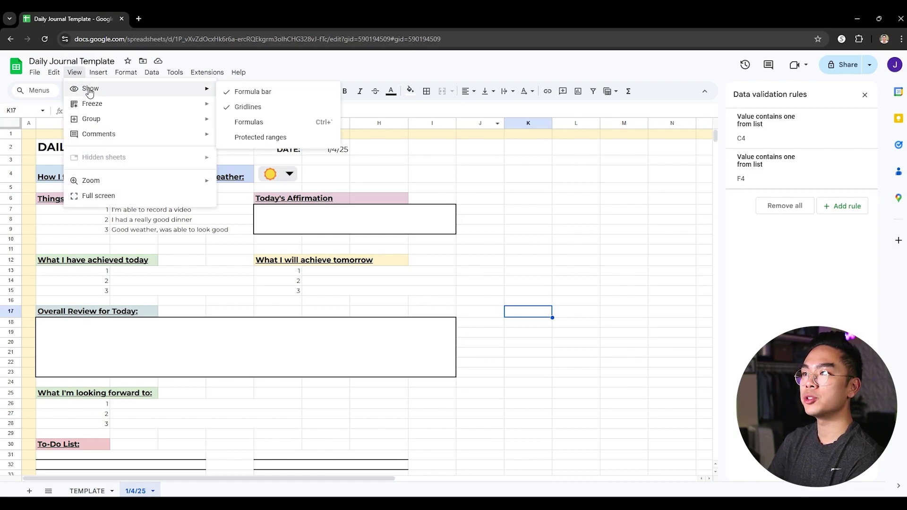
left_click(316, 106)
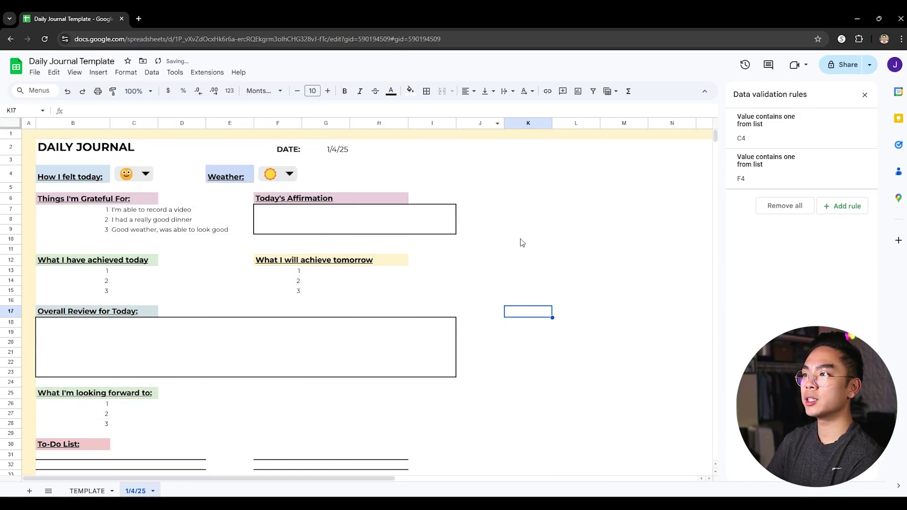
left_click(75, 74)
mouse_move(90, 88)
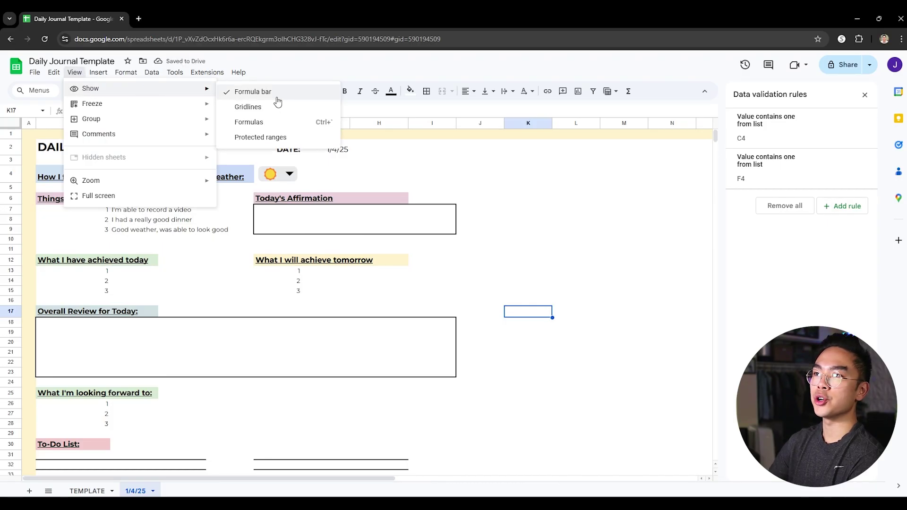
left_click(502, 252)
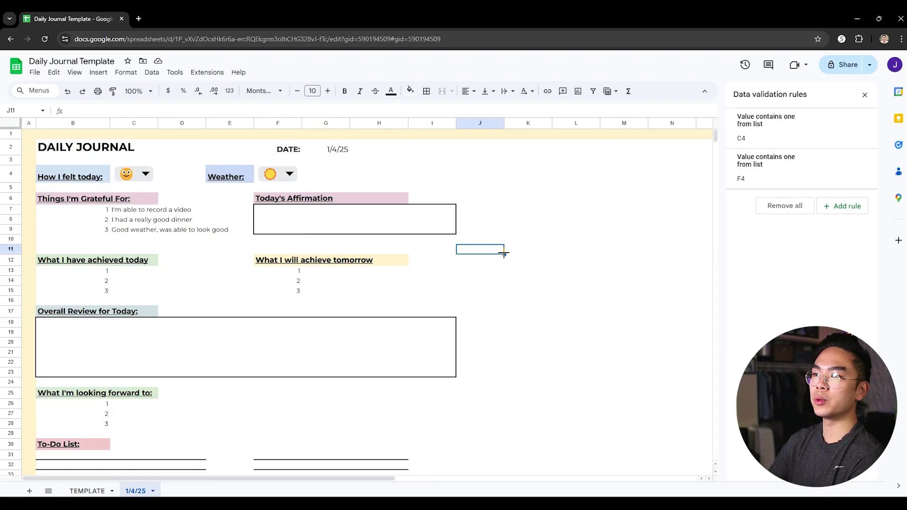
scroll(233, 255, "down", 1)
scroll(233, 255, "up", 1)
scroll(236, 257, "down", 3)
scroll(241, 260, "up", 3)
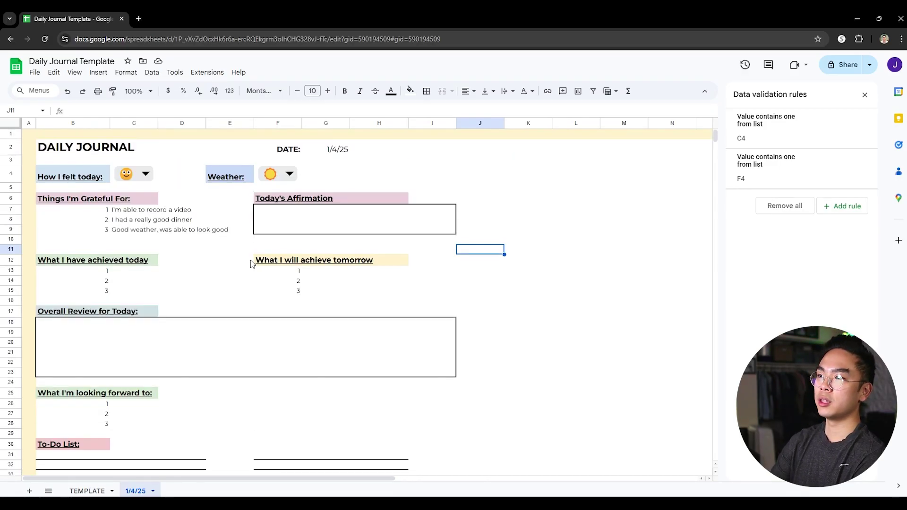
- Hide the gridlines on the TEMPLATE sheet
left_click(84, 491)
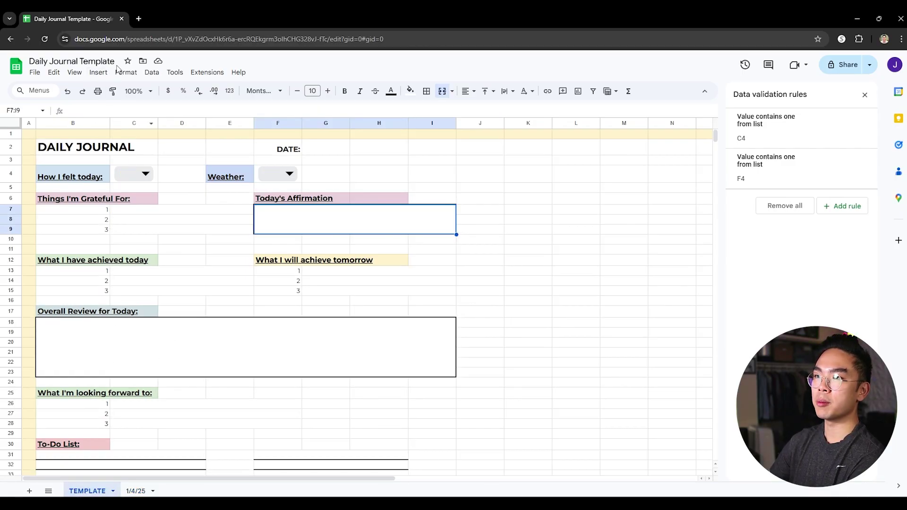
left_click(75, 72)
mouse_move(108, 92)
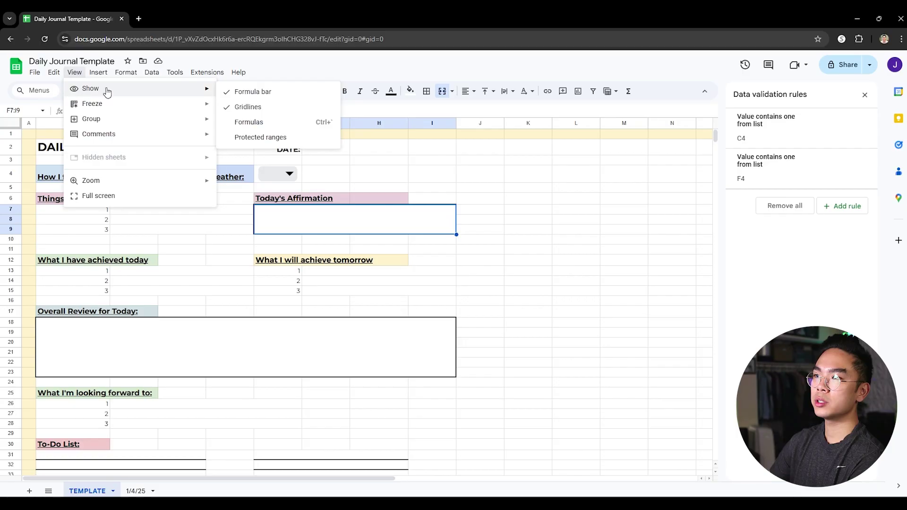
left_click(266, 107)
- Check the numbered entry cells in the gratitude, achieved today and achieve tomorrow sections of the TEMPLATE sheet
left_click(135, 210)
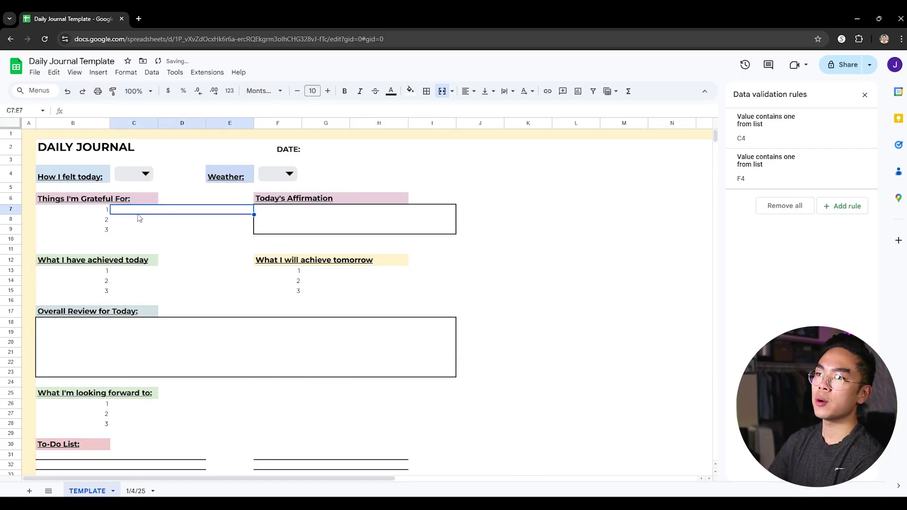
left_click(137, 219)
left_click(133, 230)
left_click(118, 271)
left_click(117, 281)
left_click(118, 291)
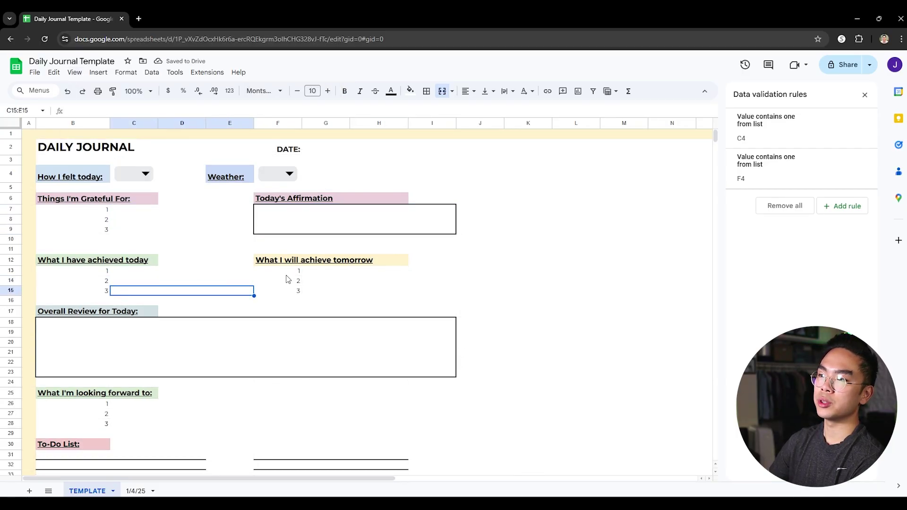
left_click(304, 271)
left_click(308, 281)
left_click(312, 291)
left_click(462, 302)
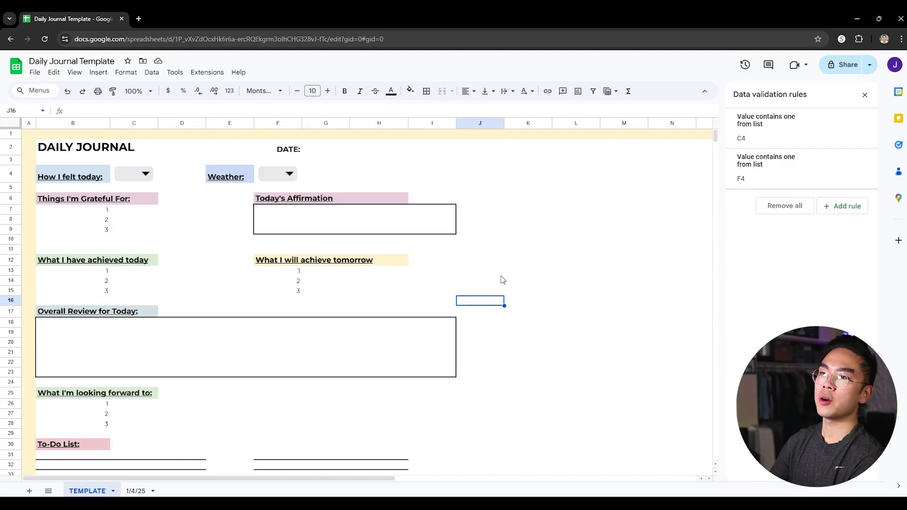